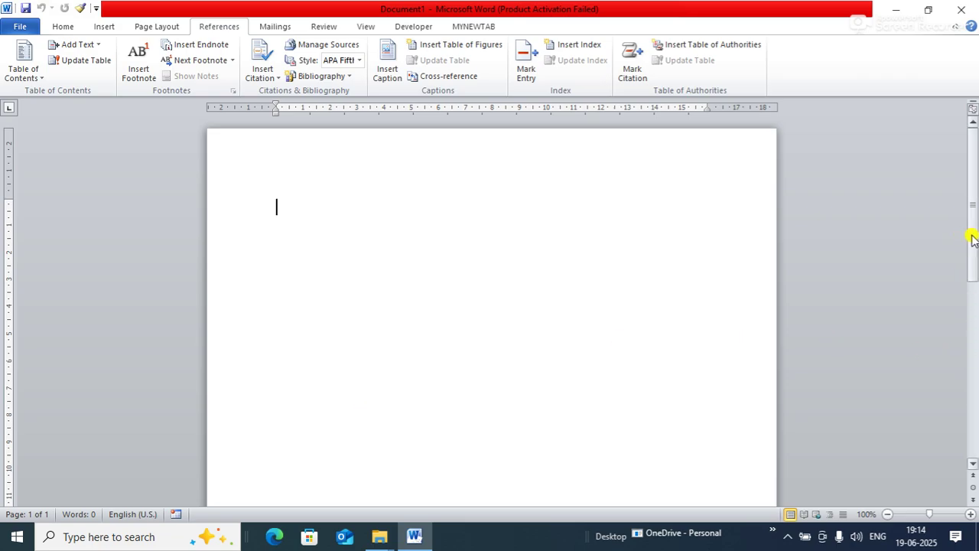
drag(972, 234, 975, 444)
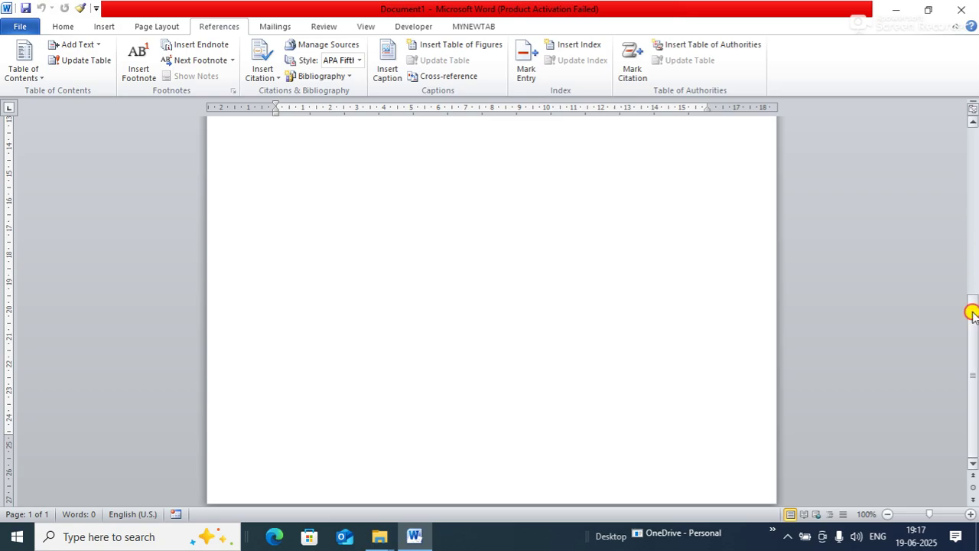
drag(972, 312, 974, 120)
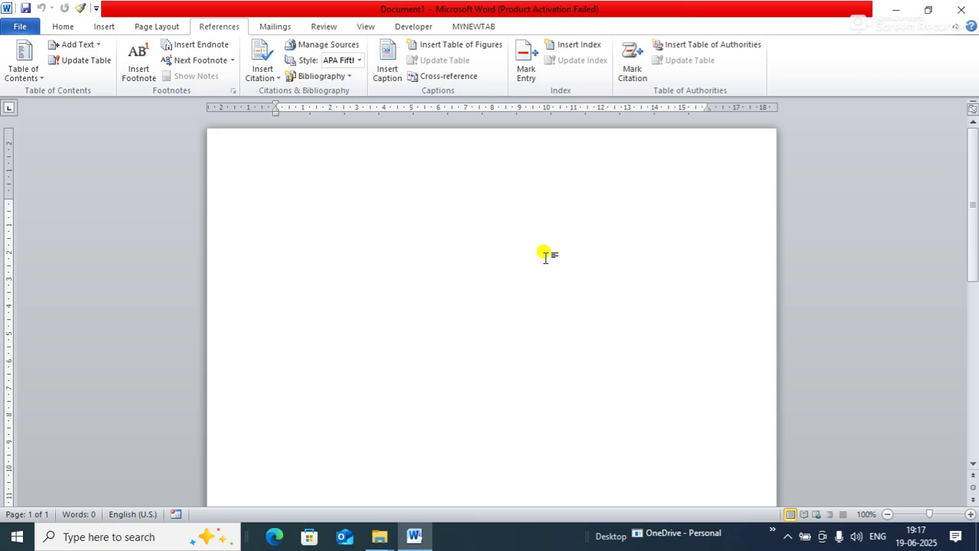
- Fill the blank document with ten paragraphs of sample text using =rand(10)
text(=r)
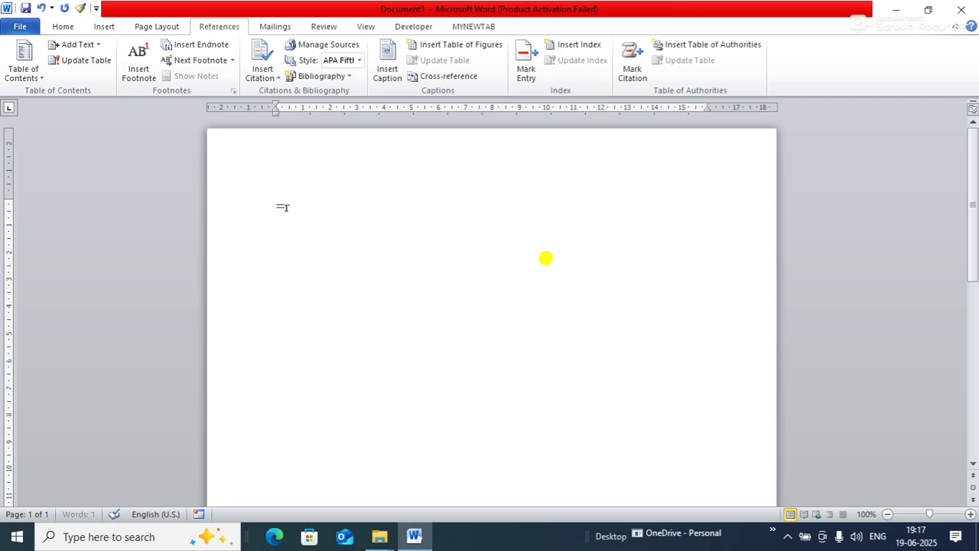
text(and(10))
key(Return)
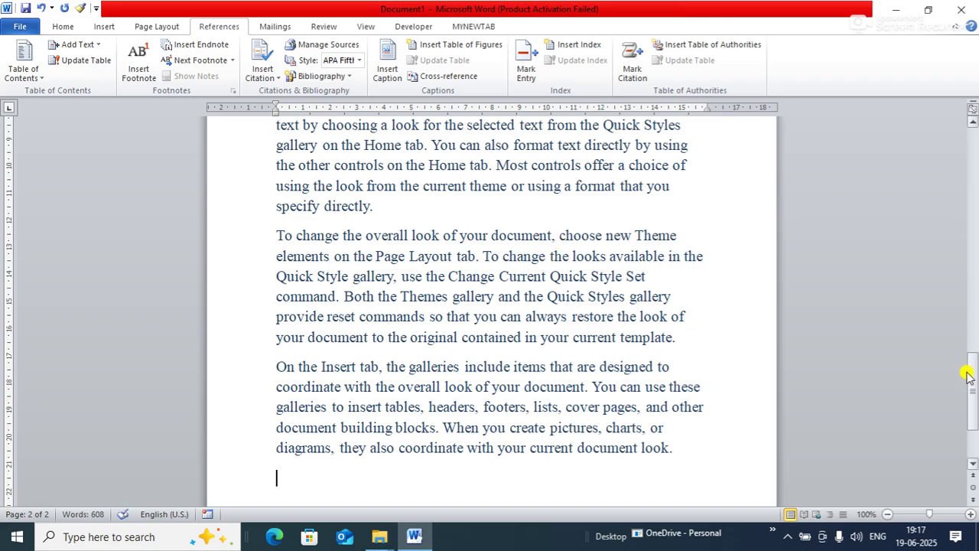
- Insert a footnote at the document's end and another at the end of the first page's last line
drag(965, 373, 955, 64)
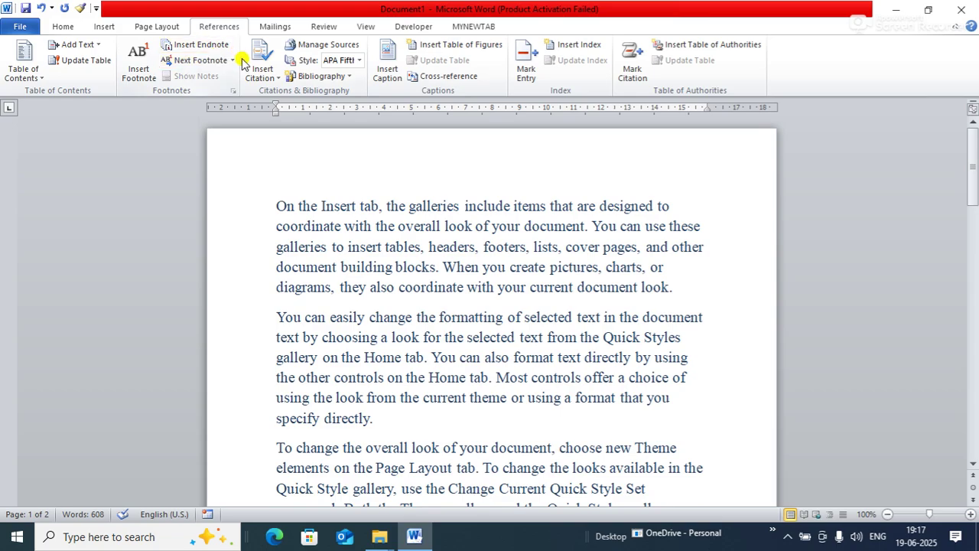
click(140, 81)
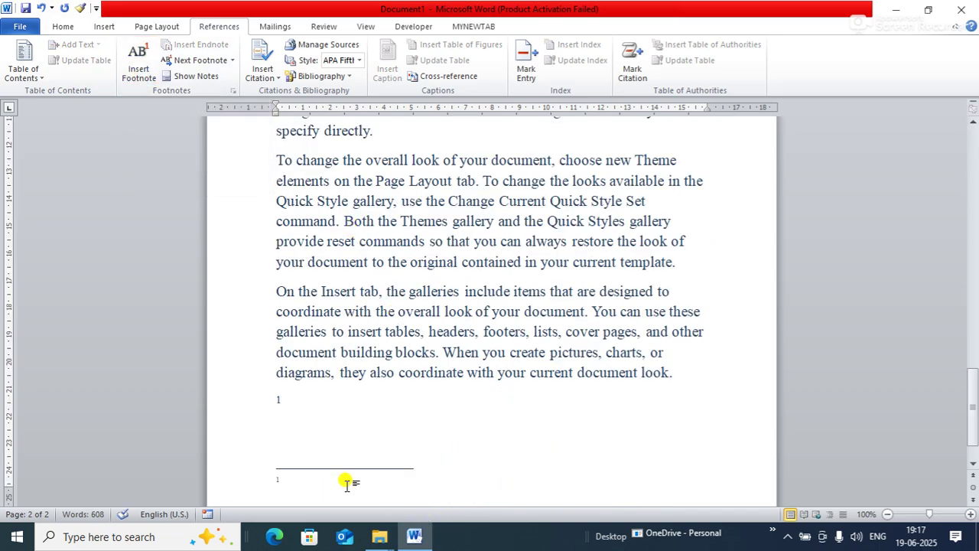
click(972, 463)
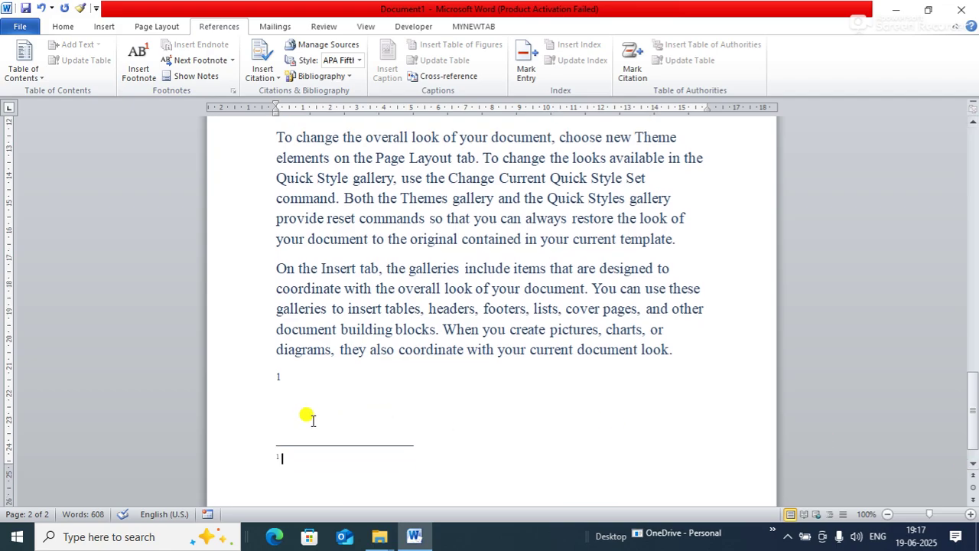
drag(973, 383, 914, 243)
click(715, 355)
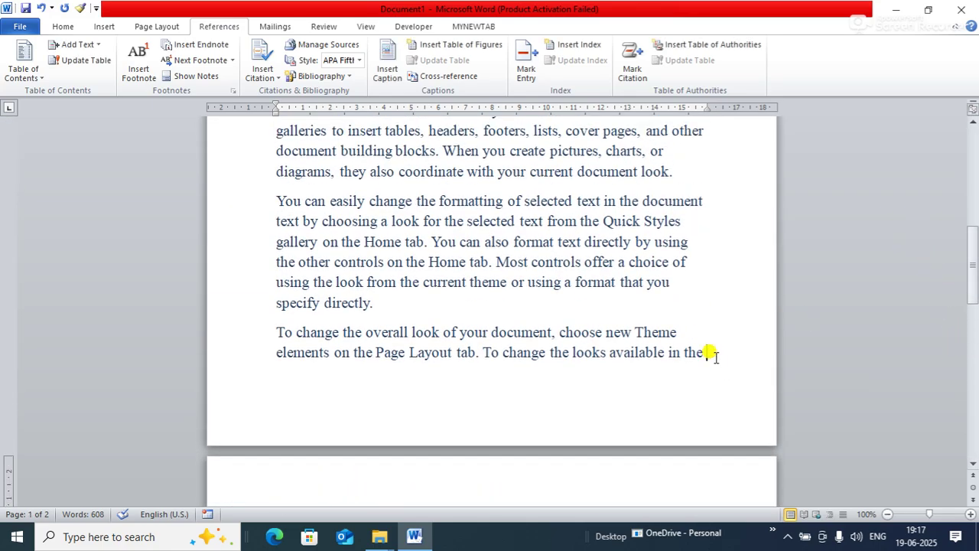
click(138, 64)
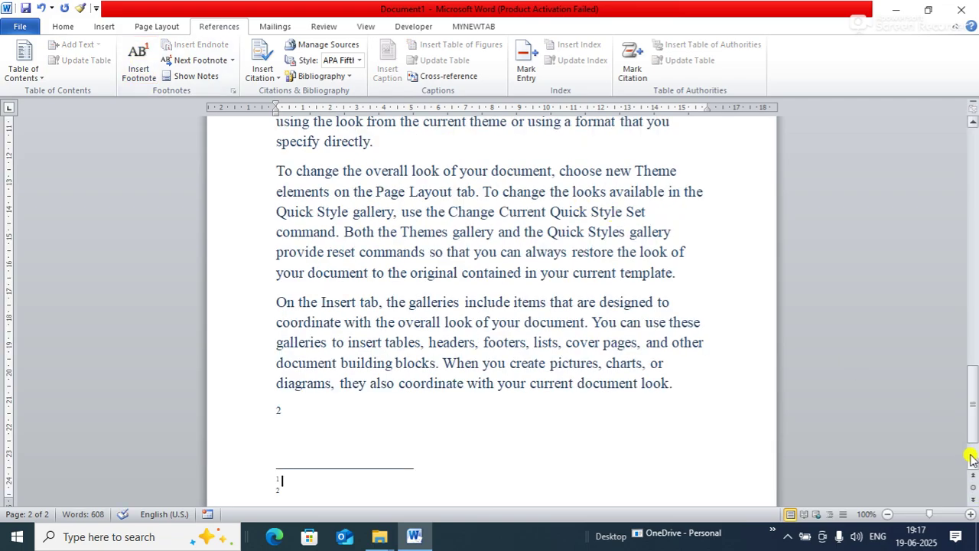
- Enter "home" as the text of footnote 1 and "insert" as the text of footnote 2
drag(975, 430, 974, 476)
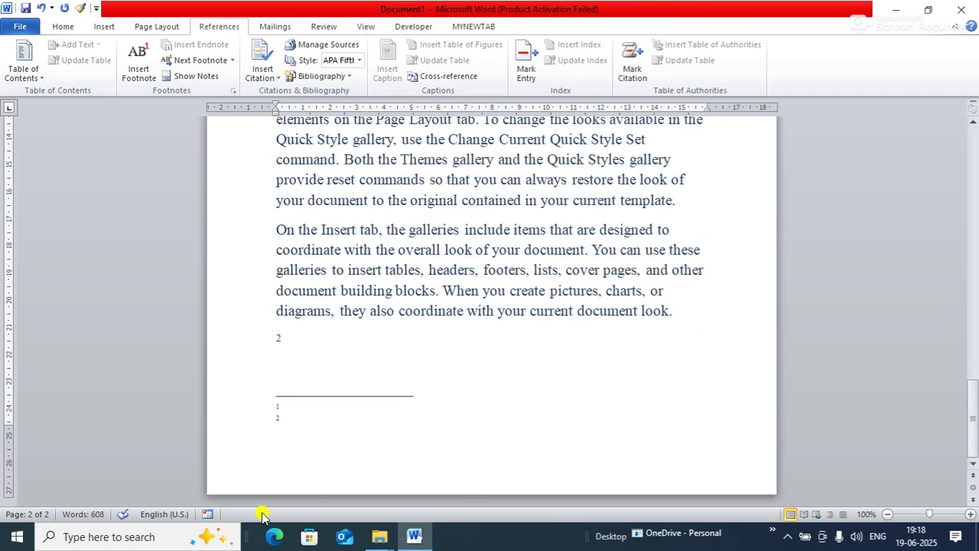
click(325, 407)
text(home)
click(294, 419)
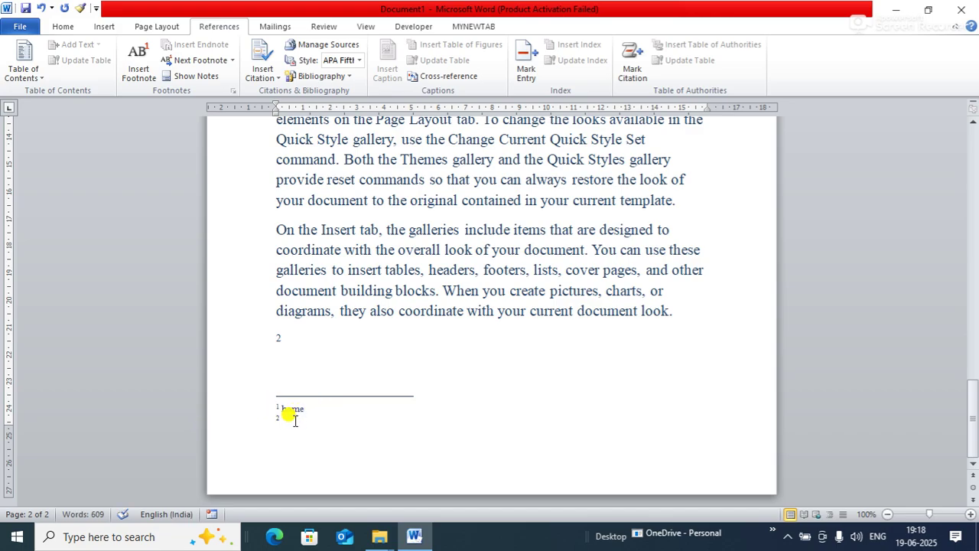
text(insert)
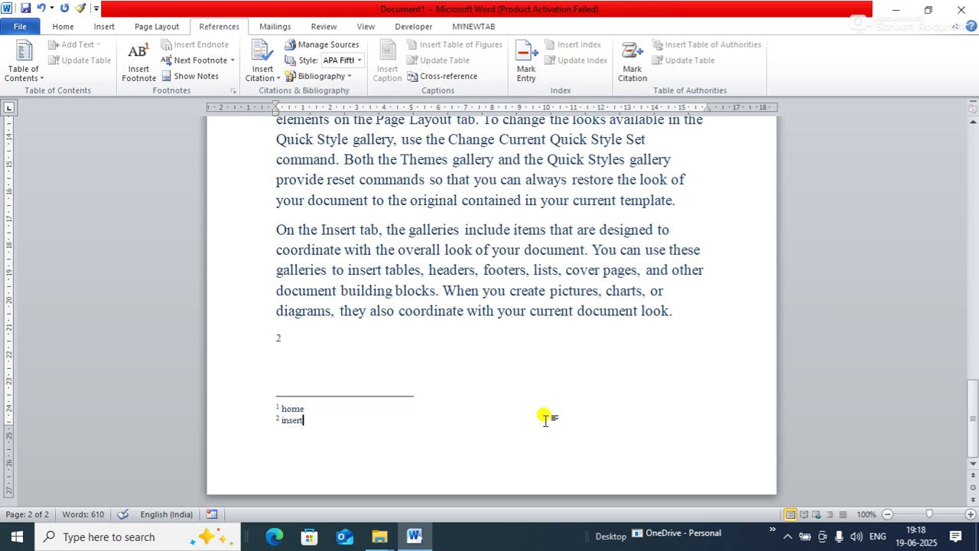
- Examine both footnote reference marks in the body, preview their note text, and use Show Notes to go between note and reference
drag(974, 416, 975, 437)
key(Up)
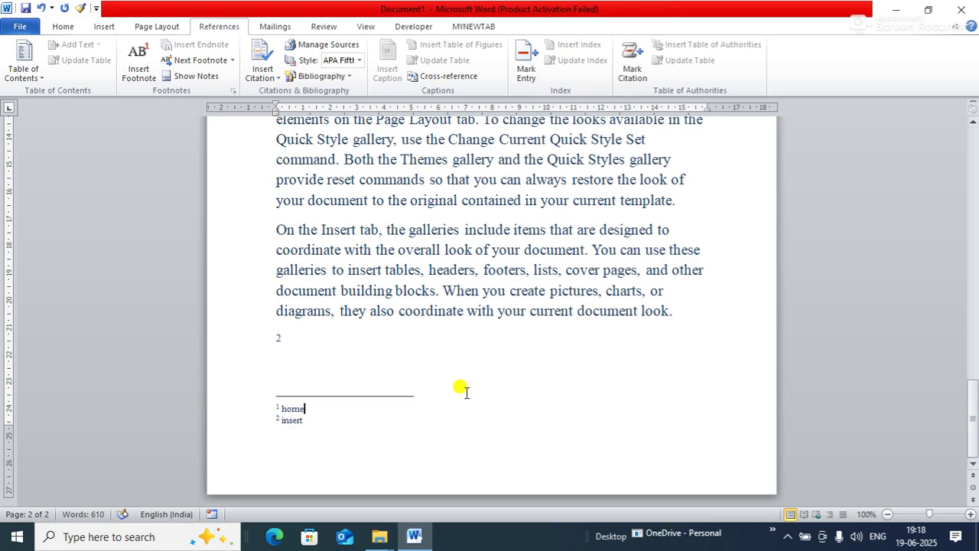
drag(970, 389, 925, 310)
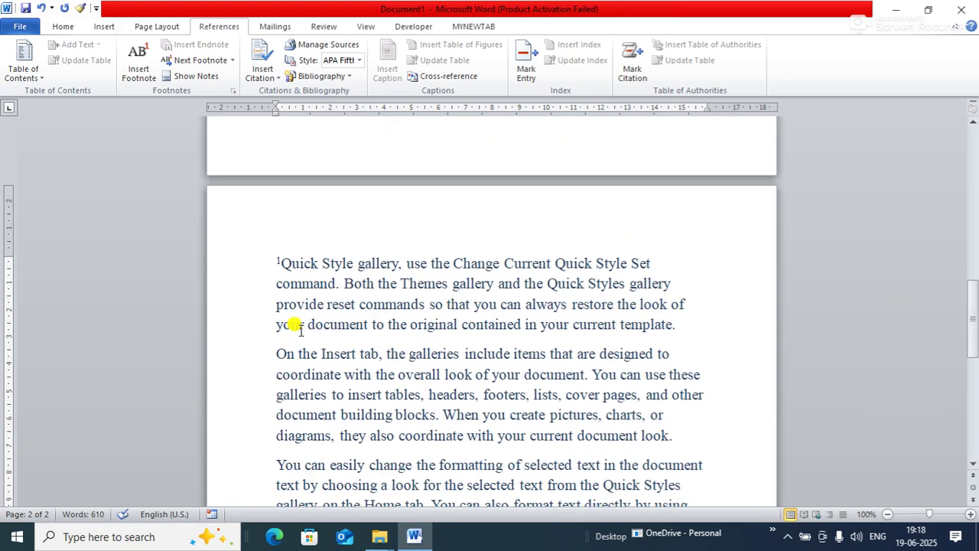
mouse_move(275, 257)
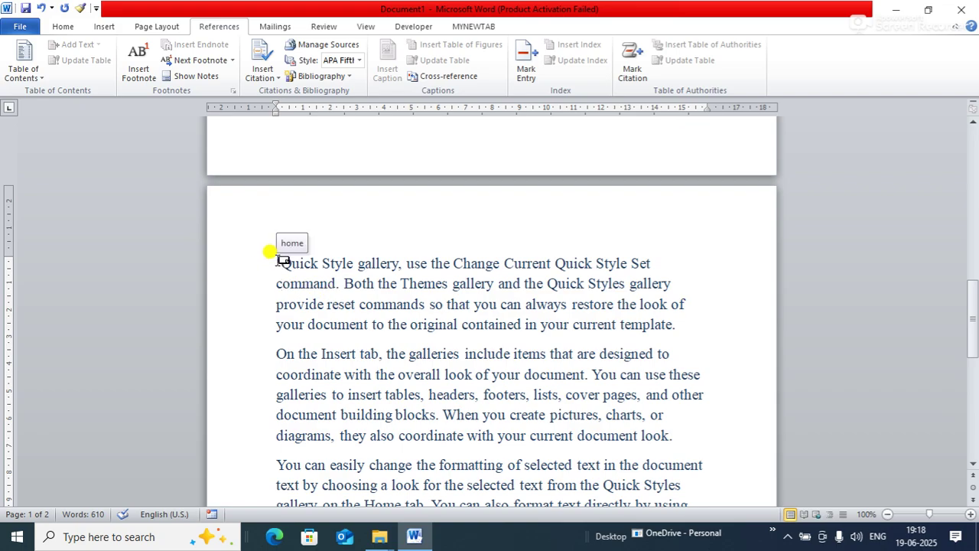
drag(972, 297, 974, 410)
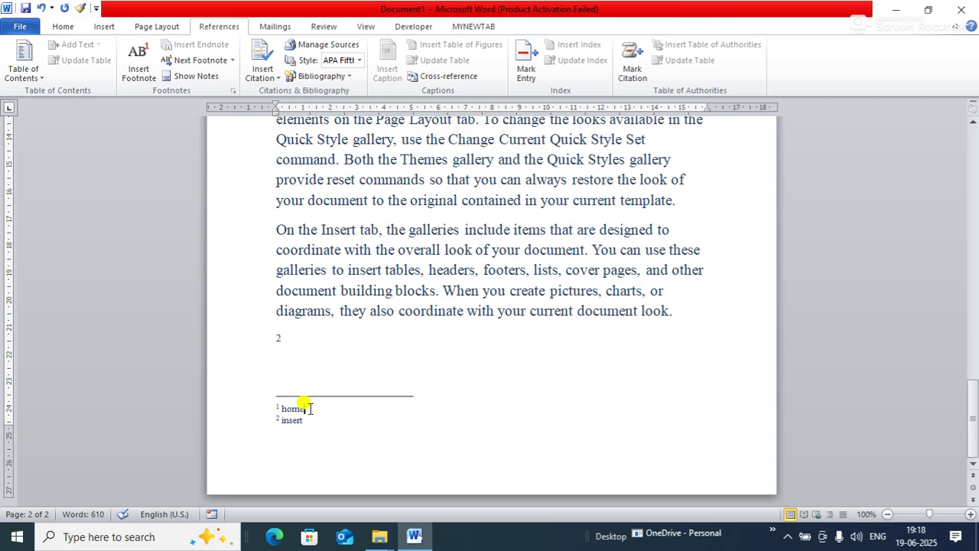
drag(969, 393, 946, 416)
mouse_move(280, 334)
drag(967, 426, 971, 459)
click(195, 78)
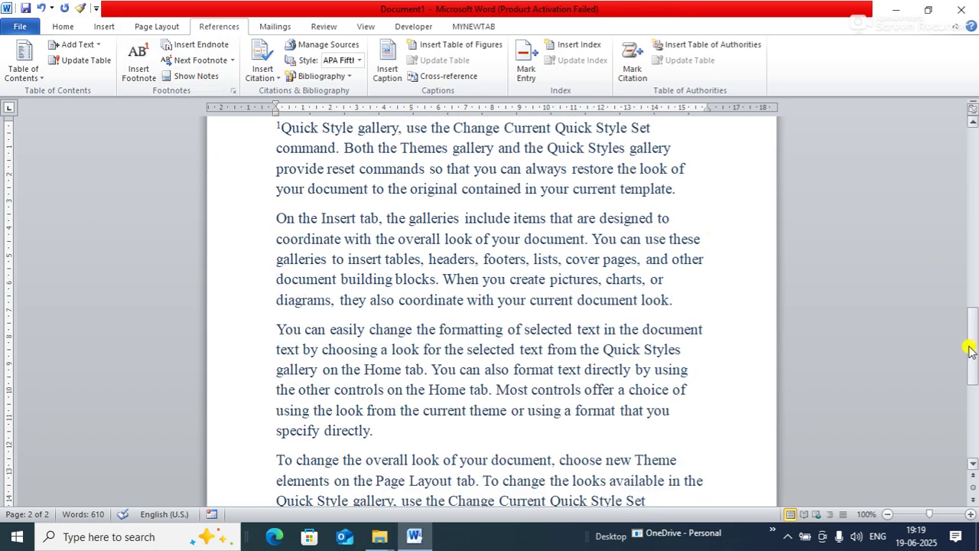
- Try to delete both footnotes by removing their note text at the end of page 2
drag(968, 339, 975, 435)
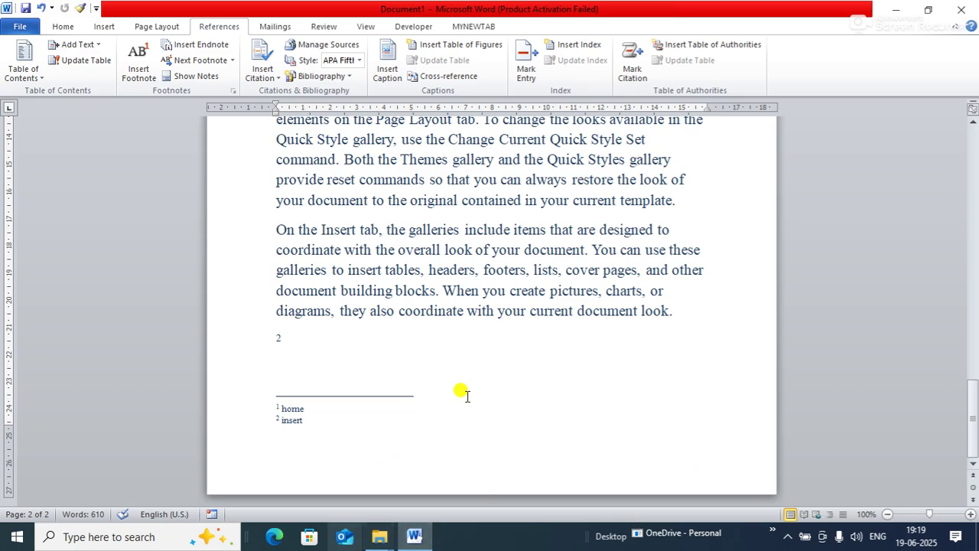
drag(302, 419, 179, 319)
key(Delete)
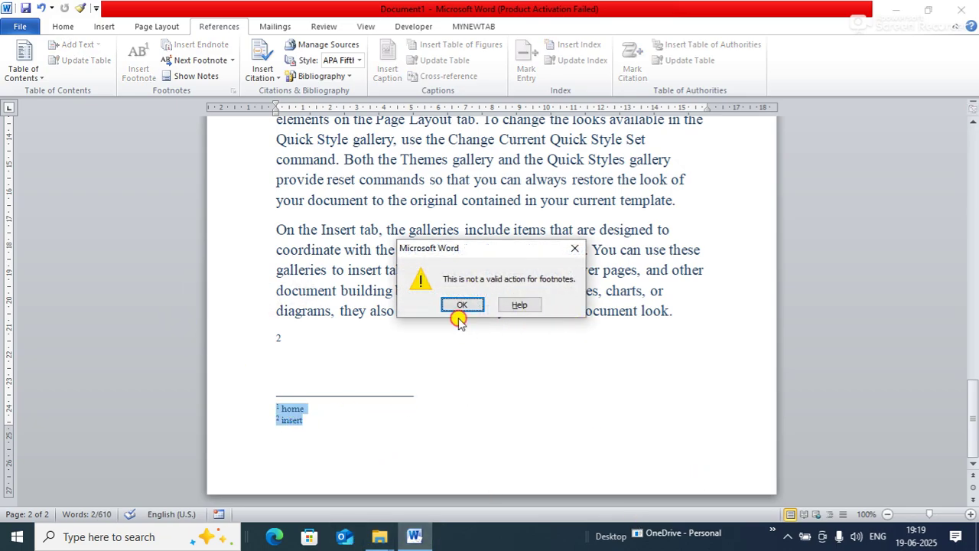
click(458, 306)
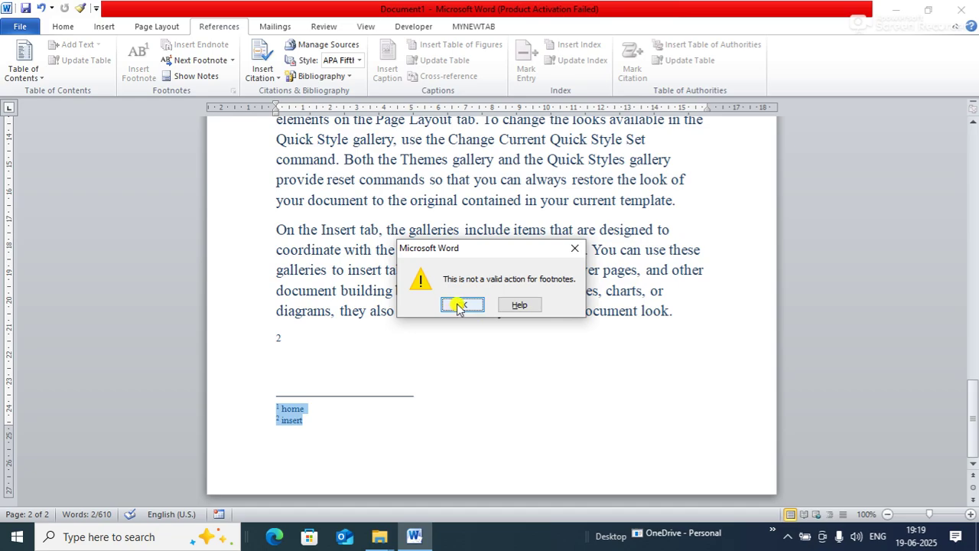
click(471, 406)
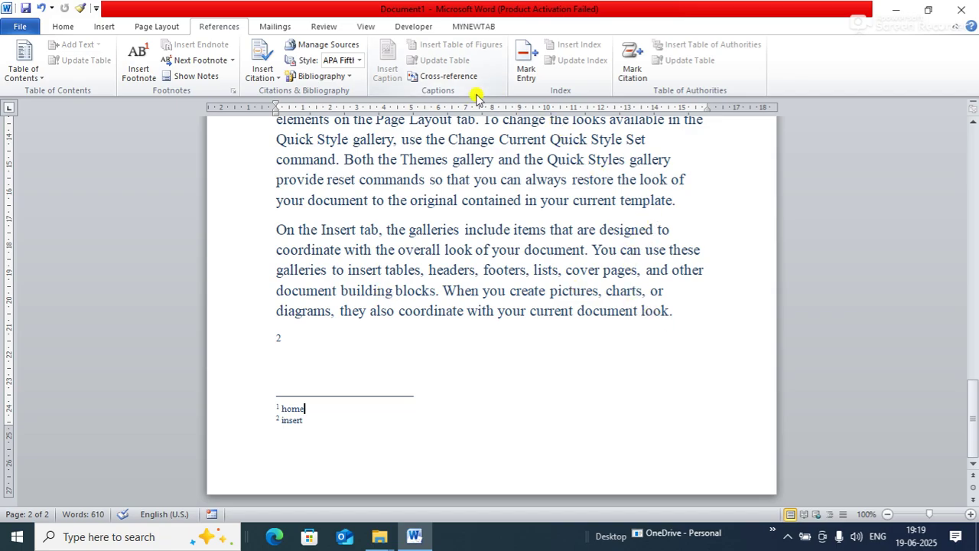
- Delete footnote 2 by removing its reference mark below the document's last paragraph
click(454, 291)
click(317, 351)
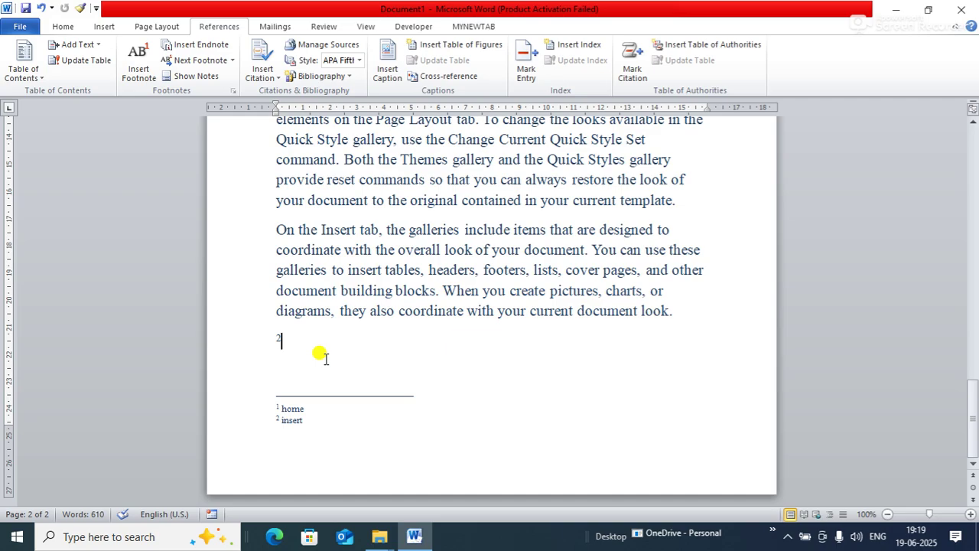
key(shift+Left)
key(Delete)
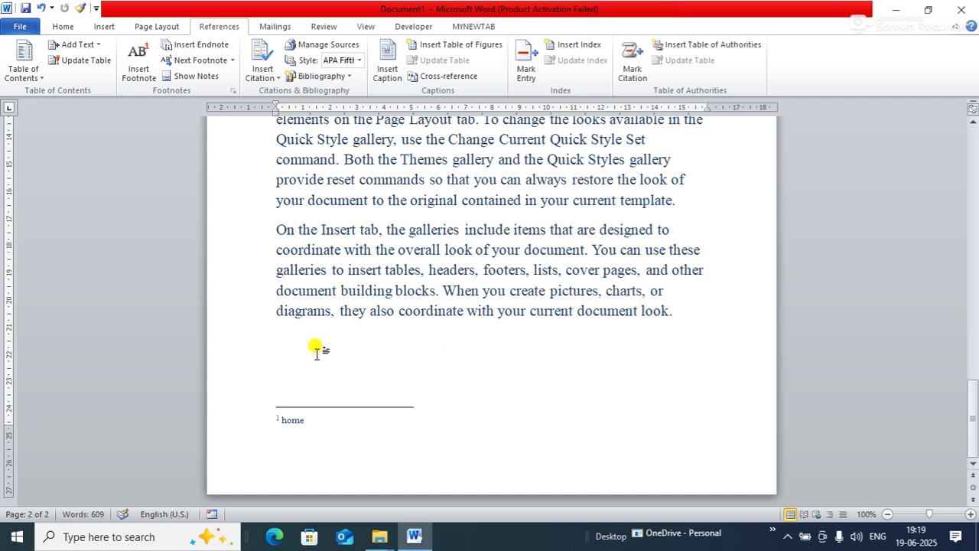
- Delete footnote 1 by removing its reference mark before "Quick Style gallery" at the start of page 2
drag(972, 390, 934, 316)
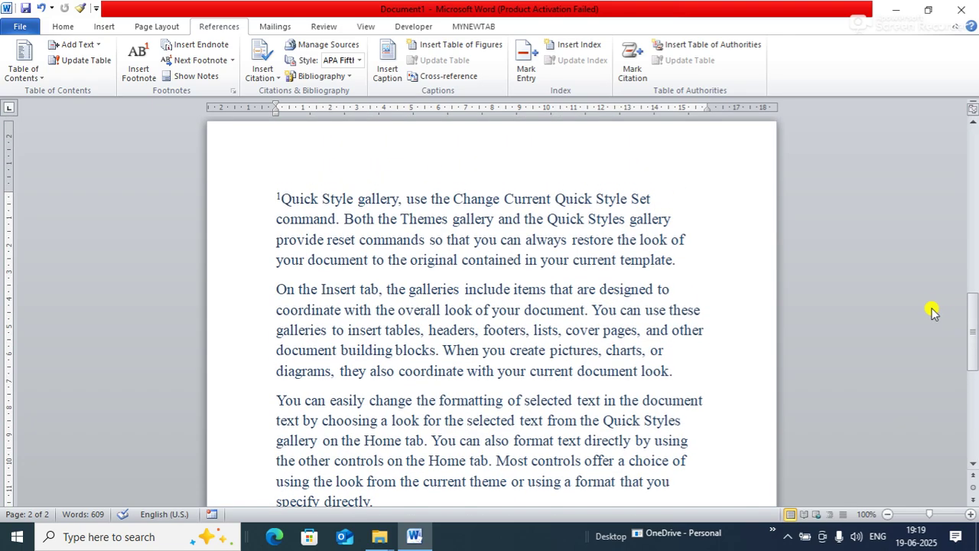
click(278, 197)
key(Delete)
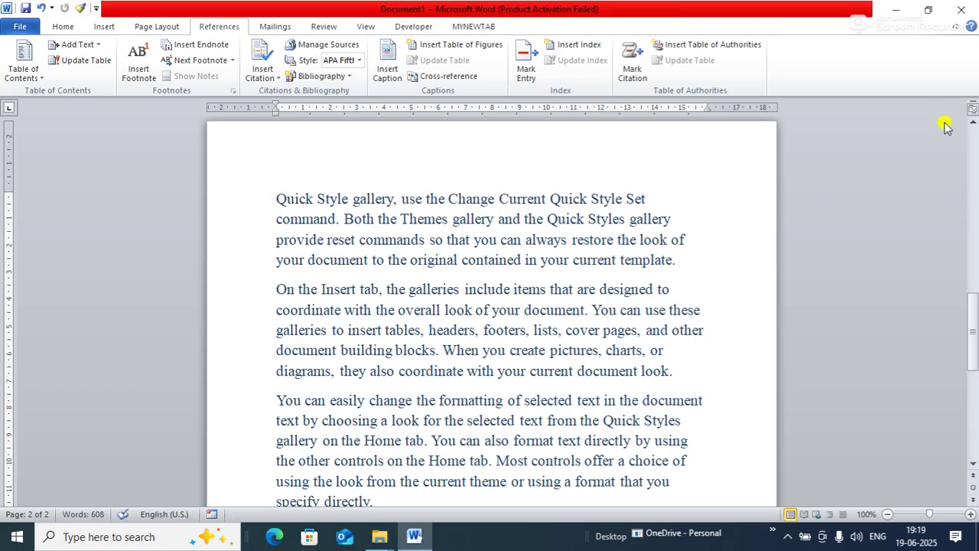
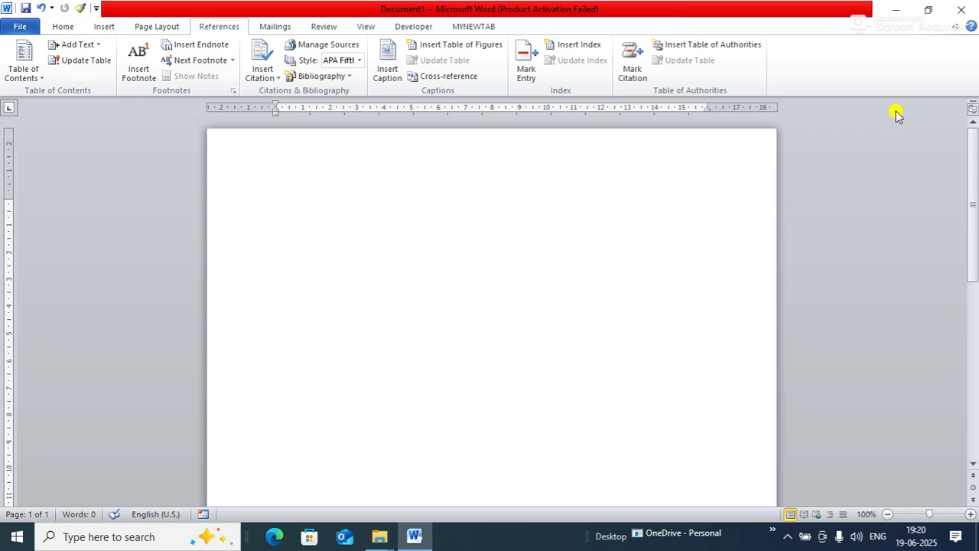
- Fill the empty document with four paragraphs of sample text using =rand(4)
text(=rand)
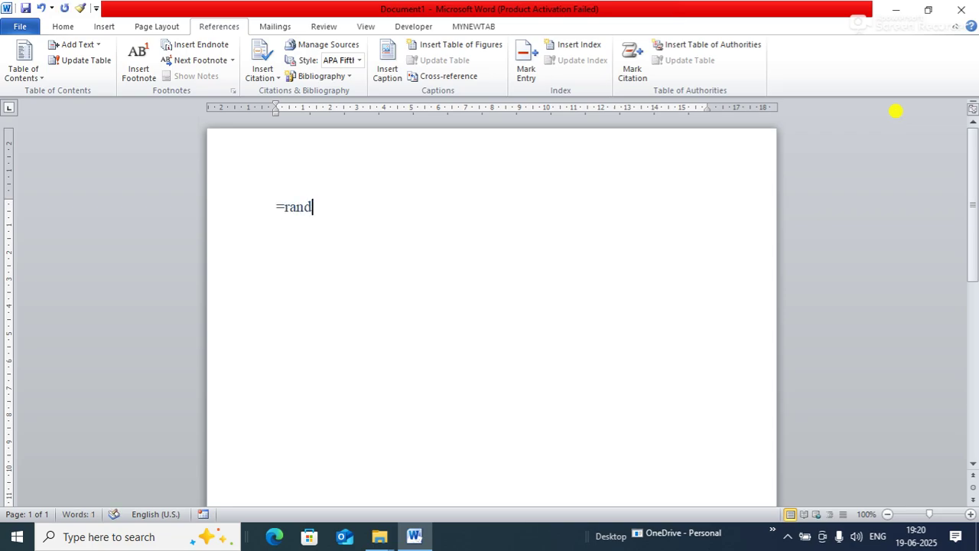
text((4))
key(Return)
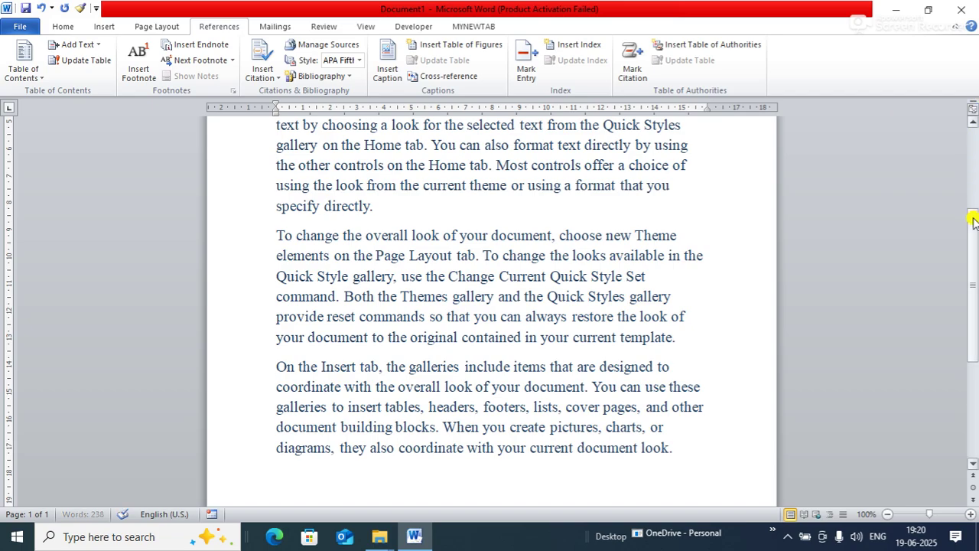
- Insert a footnote on the word "galleries" in the first line with the text "Myfav collection", and return to its reference
drag(972, 215, 973, 123)
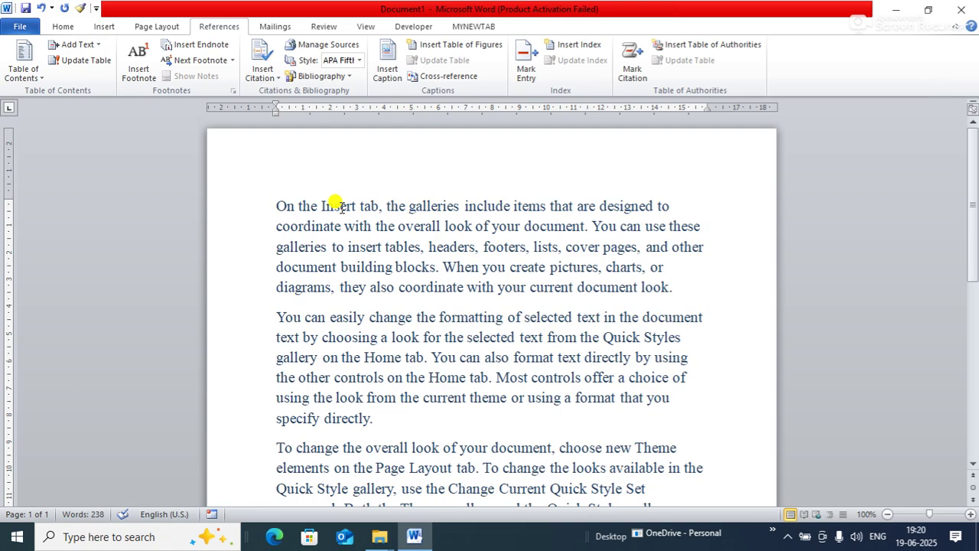
drag(405, 205, 452, 203)
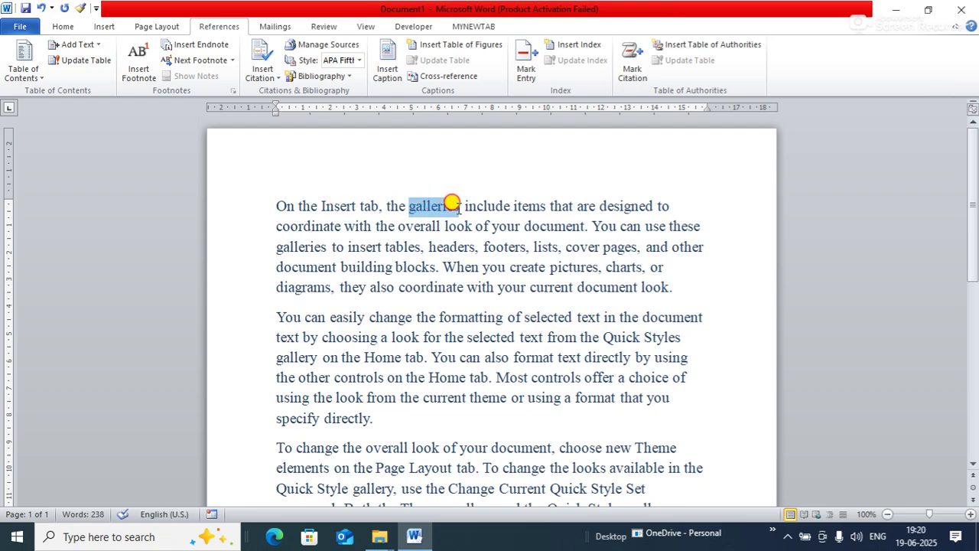
drag(453, 205, 457, 207)
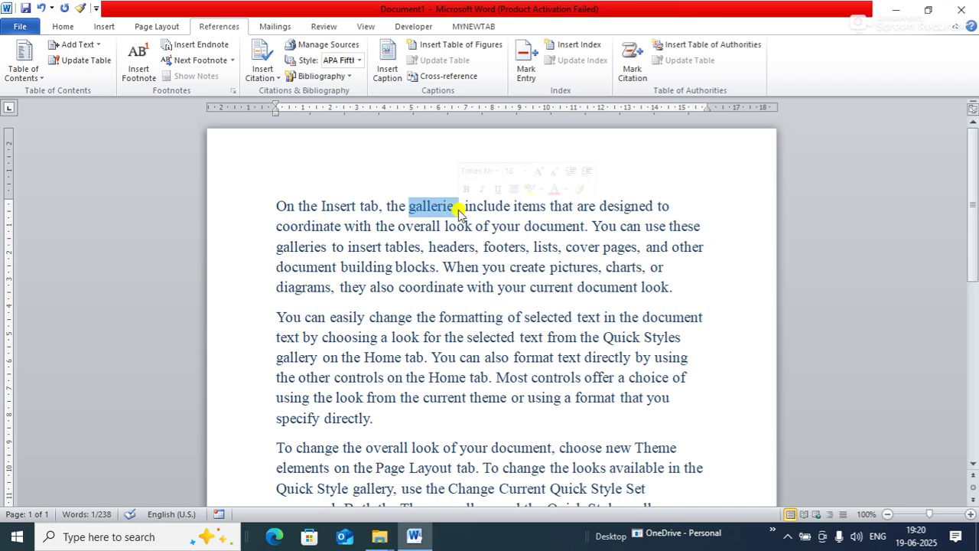
click(139, 69)
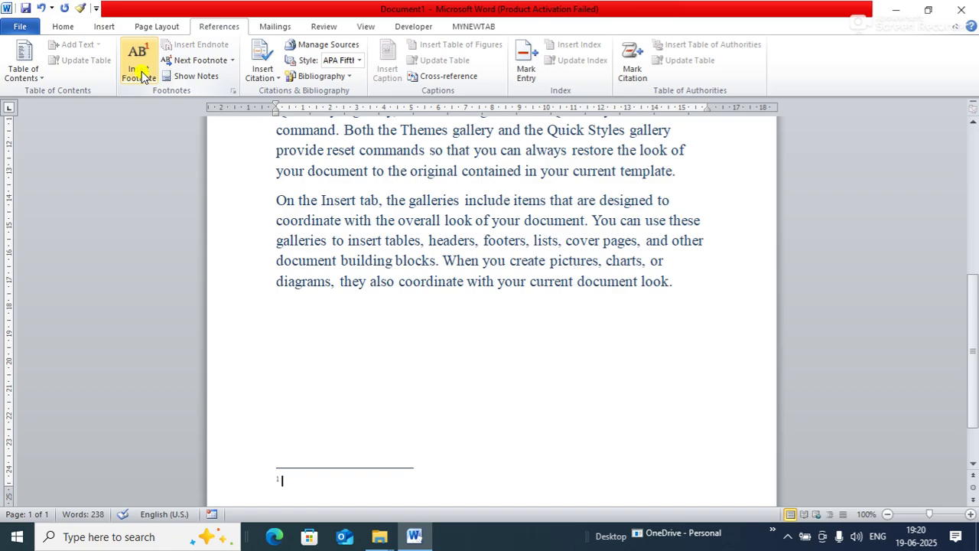
text(yfav coll)
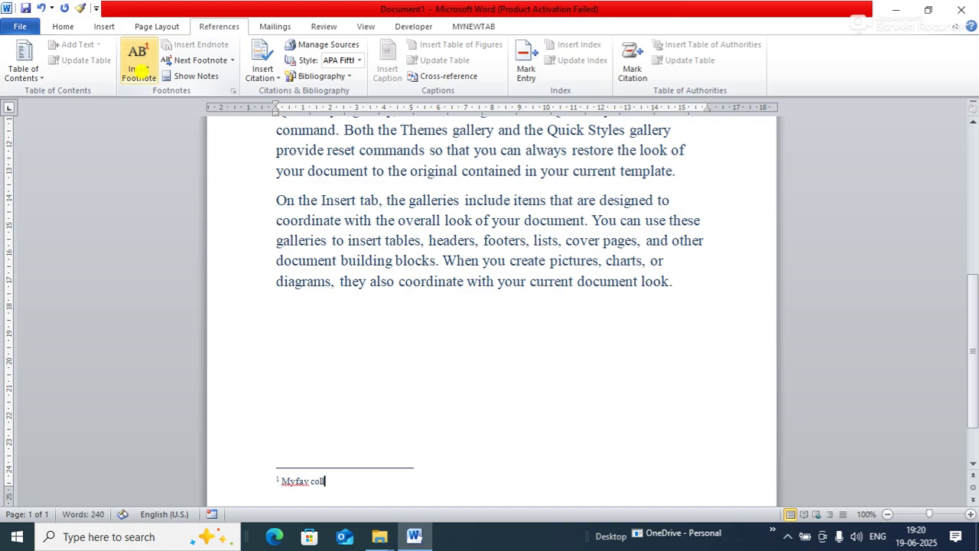
text(ection)
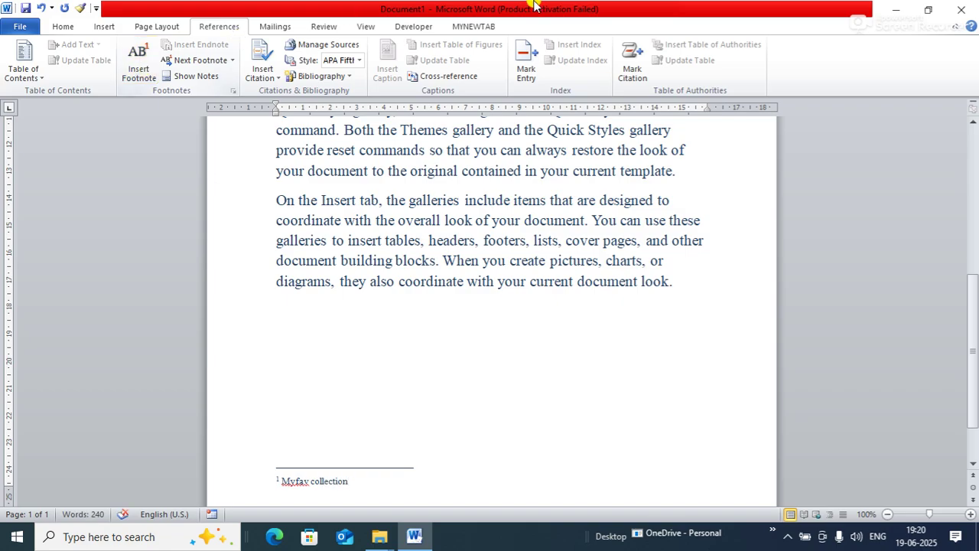
drag(972, 304, 913, 126)
click(759, 175)
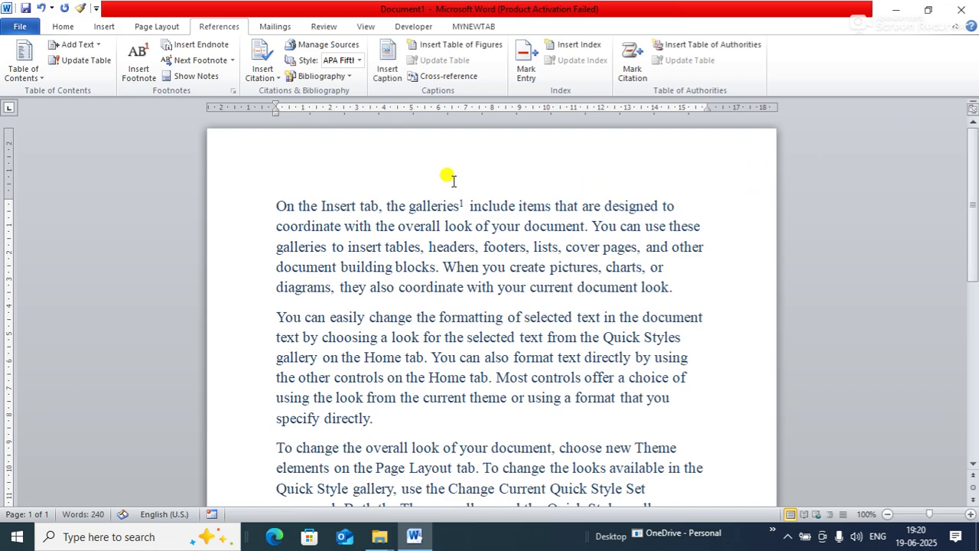
- Add the word "CPU" in capitals after "You can easily" at the start of the second paragraph
mouse_move(464, 203)
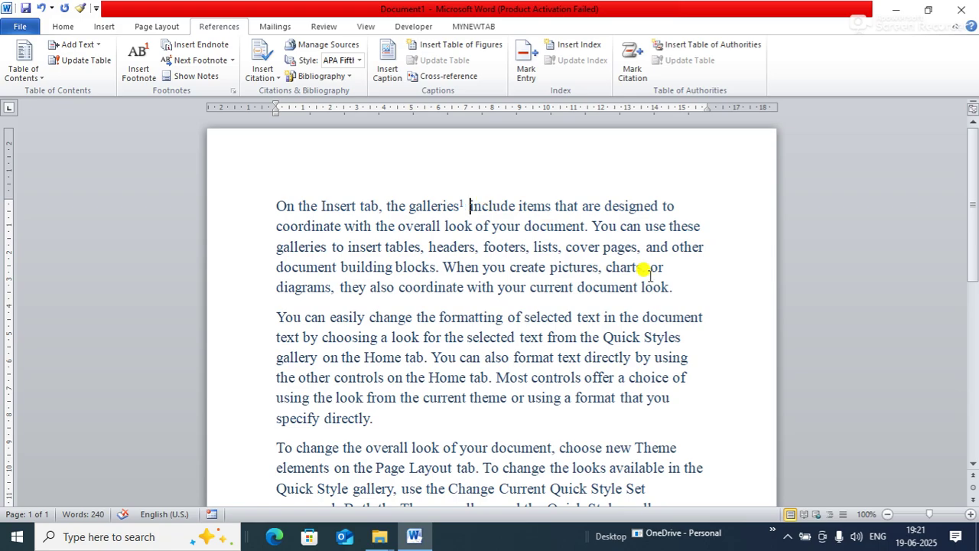
click(364, 316)
text(cpu)
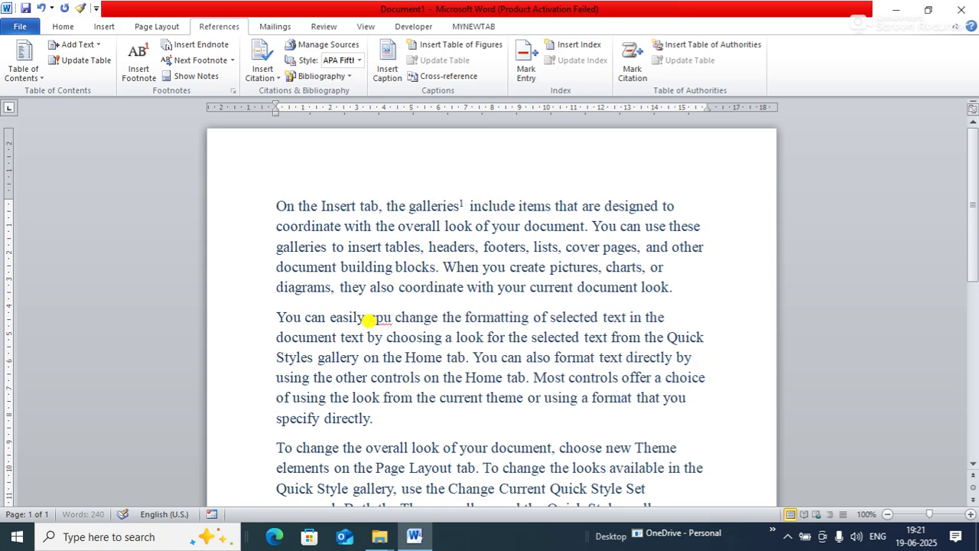
drag(393, 314, 371, 321)
key(shift+F3)
key(shift+F3)
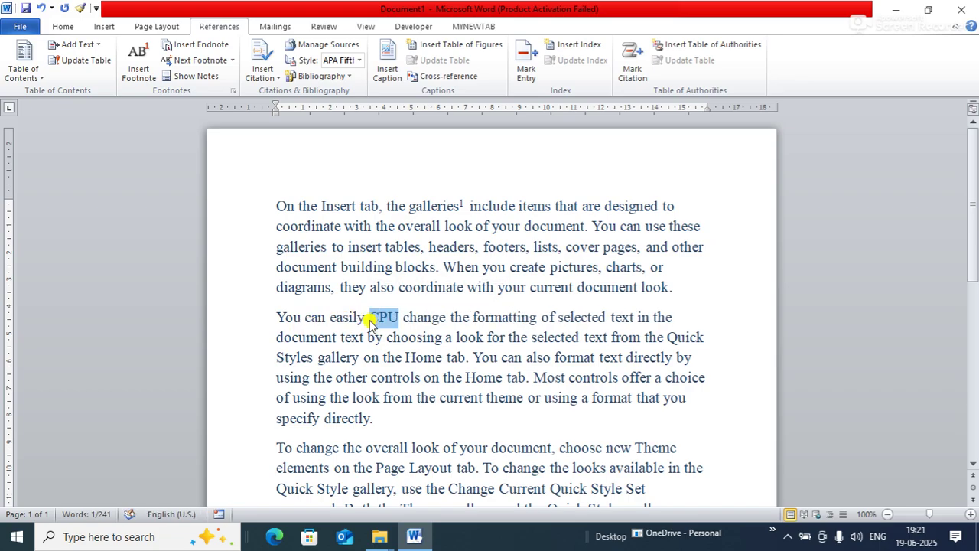
- Insert a footnote on the word "CPU" with the text "Cpu stands for", and return to its reference mark
click(137, 69)
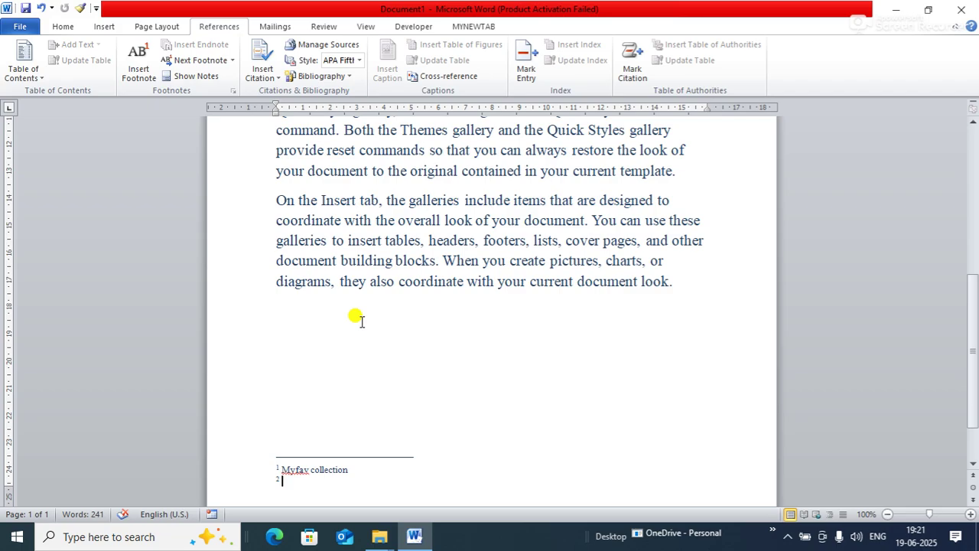
text(Cpu stan)
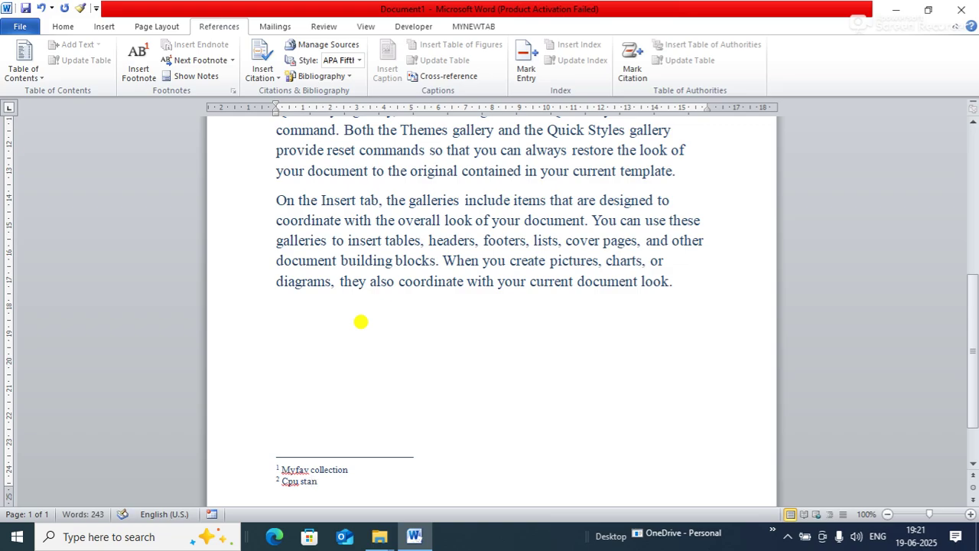
text(ds for)
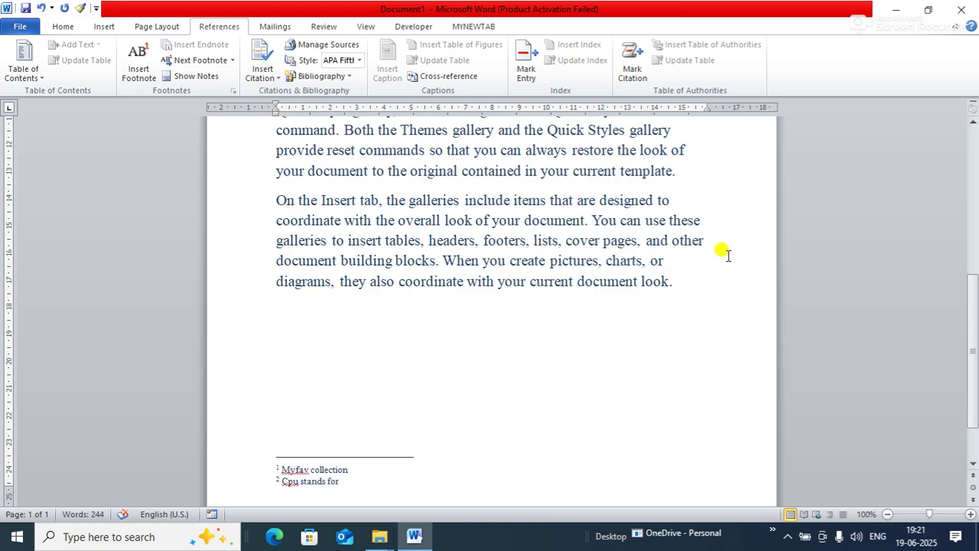
click(852, 225)
drag(968, 322, 894, 96)
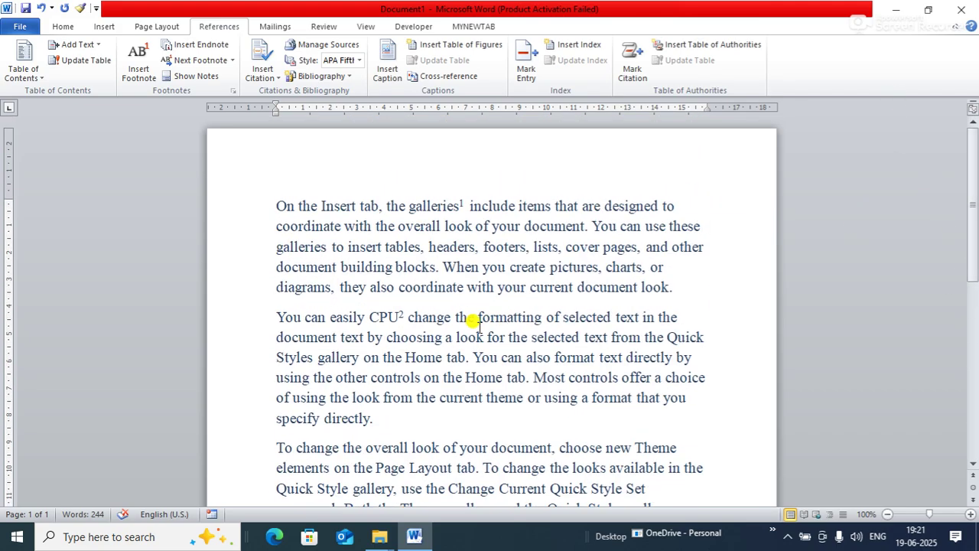
mouse_move(398, 310)
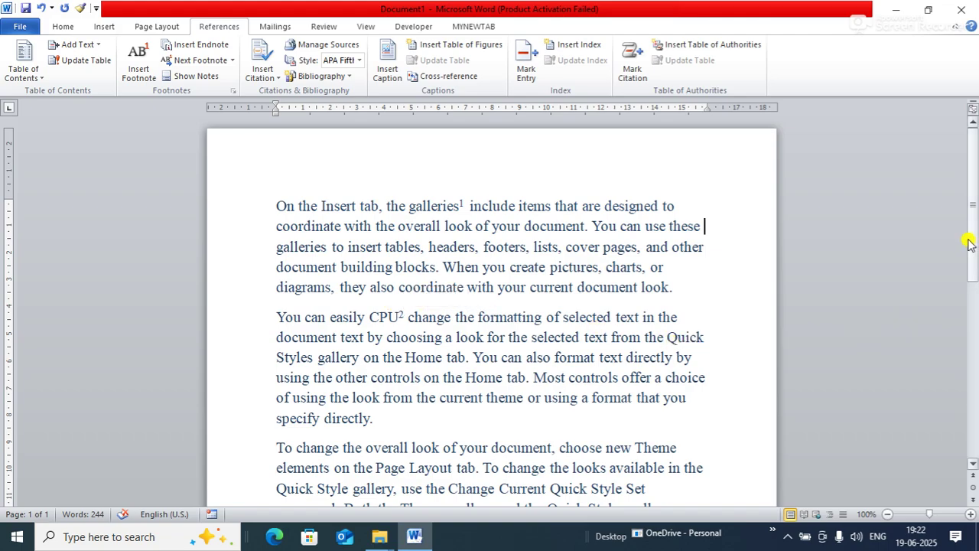
- Insert a footnote on "Page Layout tab" in the third paragraph with the text "Offer a complete settings related to page", and return to its reference
drag(970, 239, 976, 274)
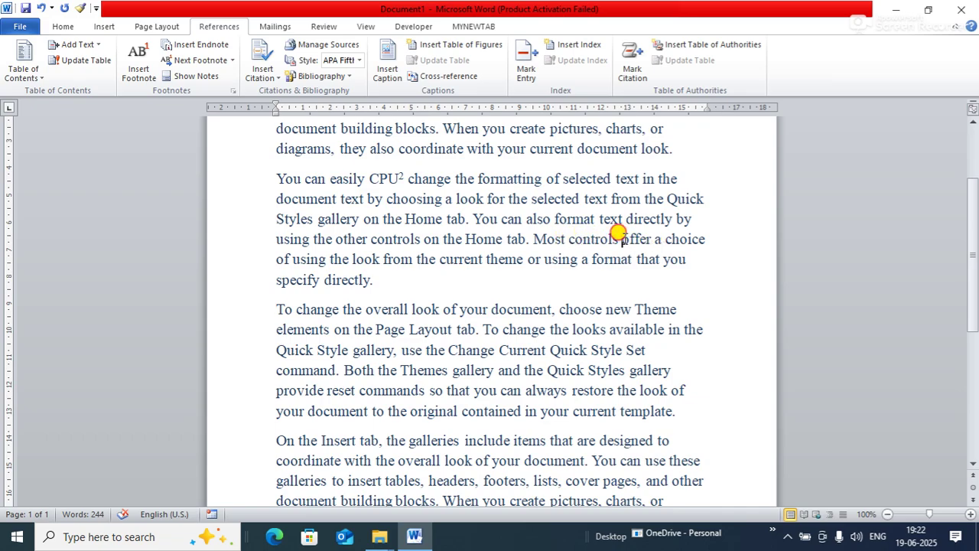
drag(619, 238, 692, 240)
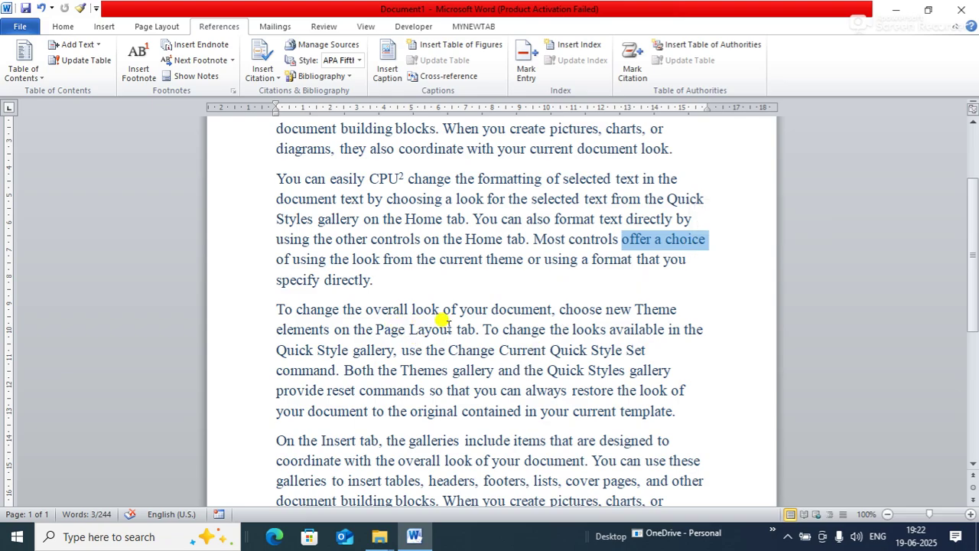
drag(373, 327, 473, 336)
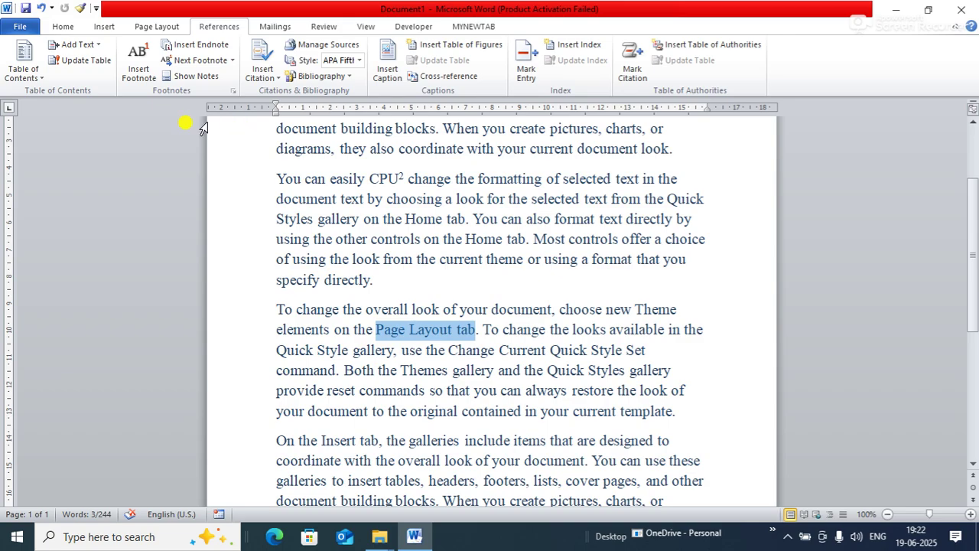
click(138, 67)
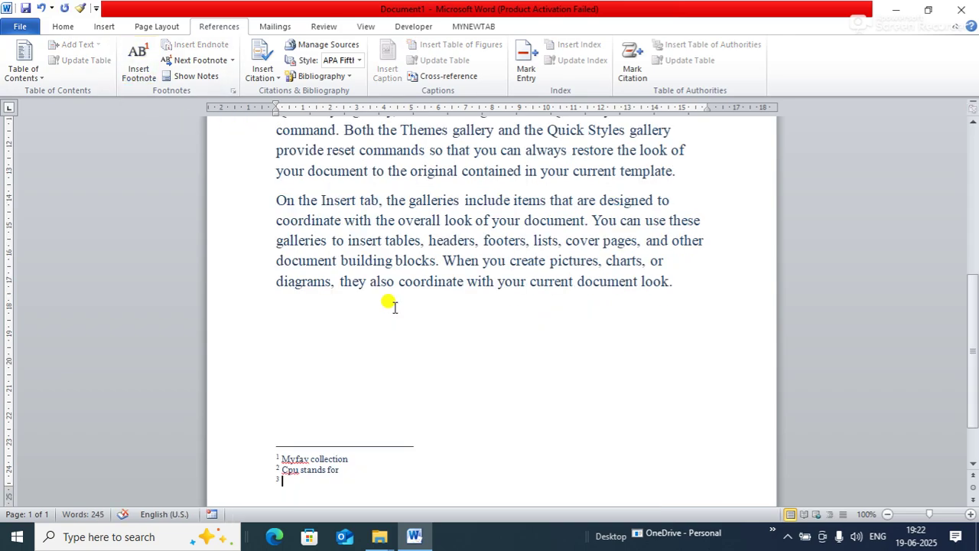
text(offe)
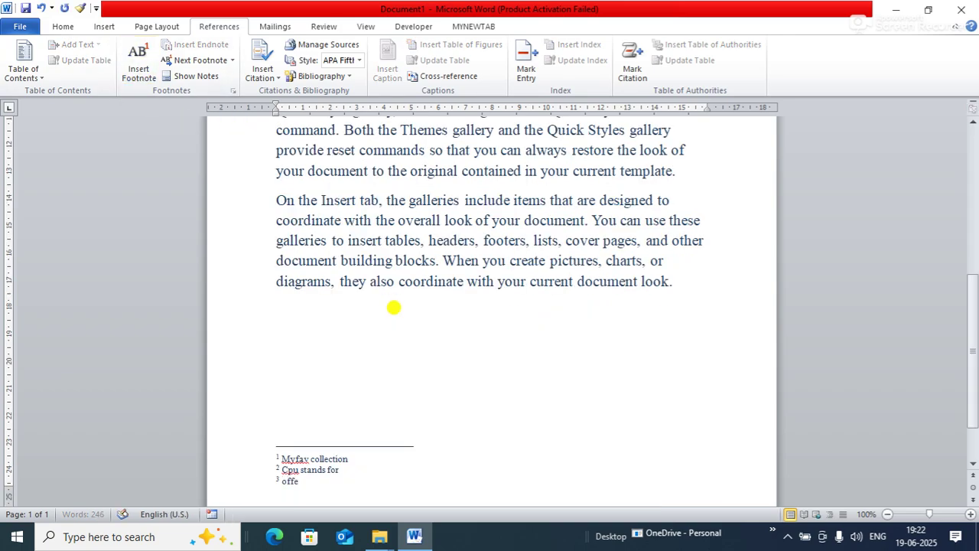
text(r a complete)
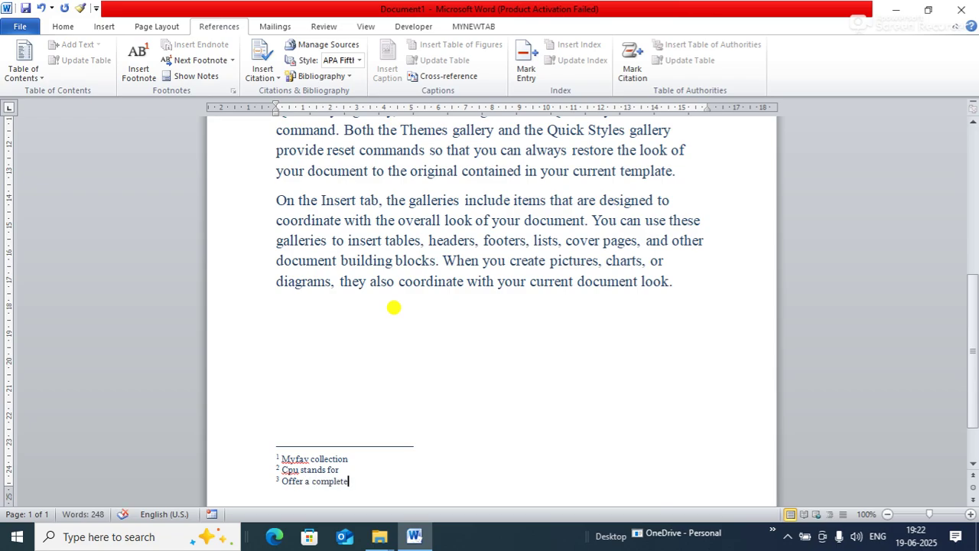
text( settings related t)
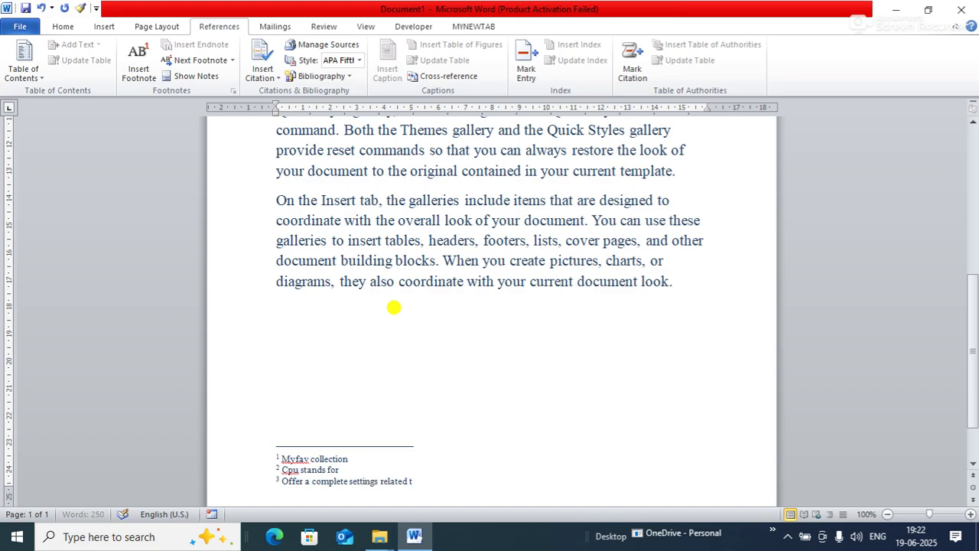
text(o page)
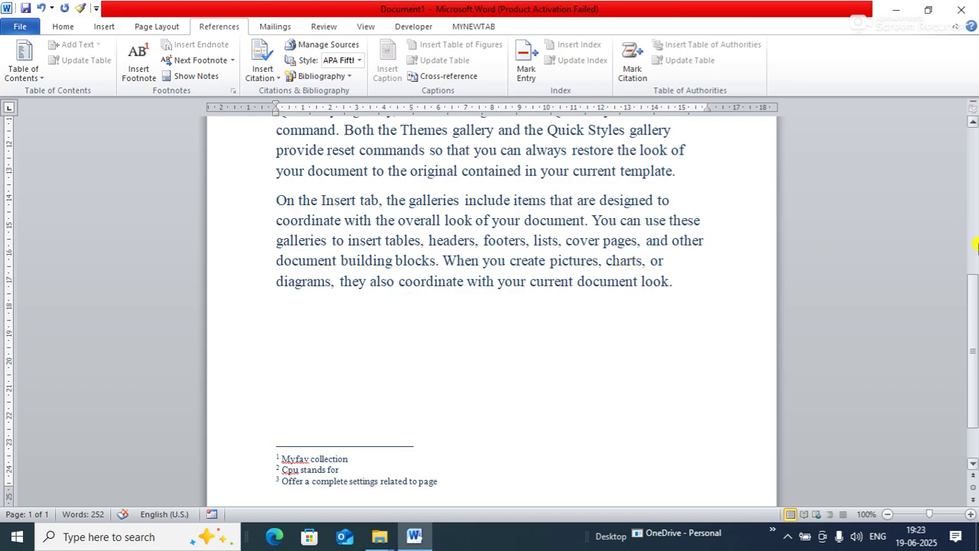
drag(972, 340, 946, 262)
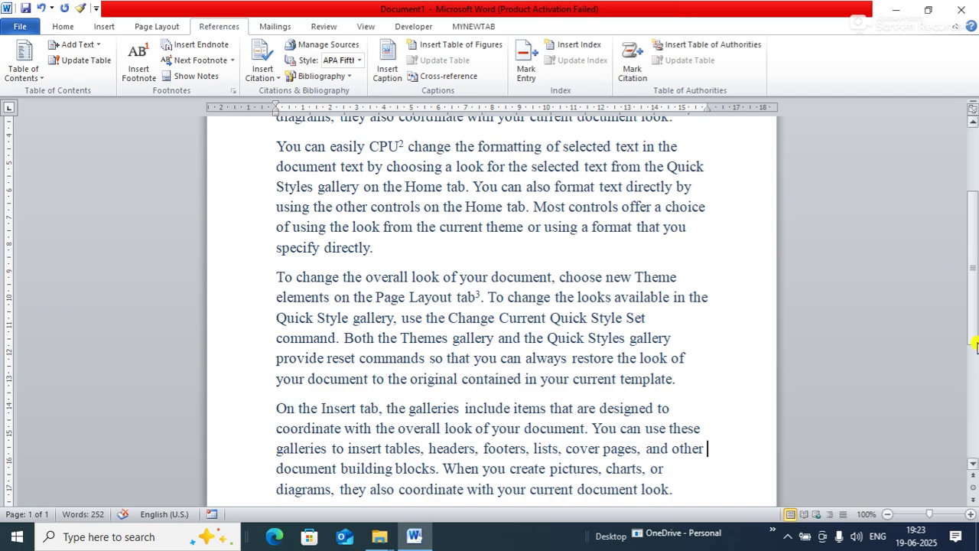
drag(972, 303, 972, 281)
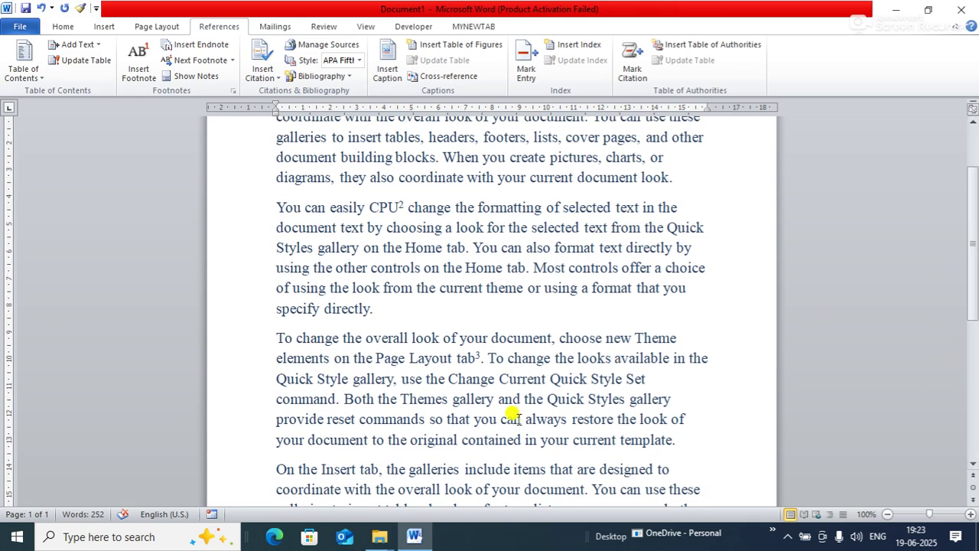
- Compare the reference mark after "Page Layout tab" with its pop-up note and the footnote text at the end of the page
mouse_move(474, 358)
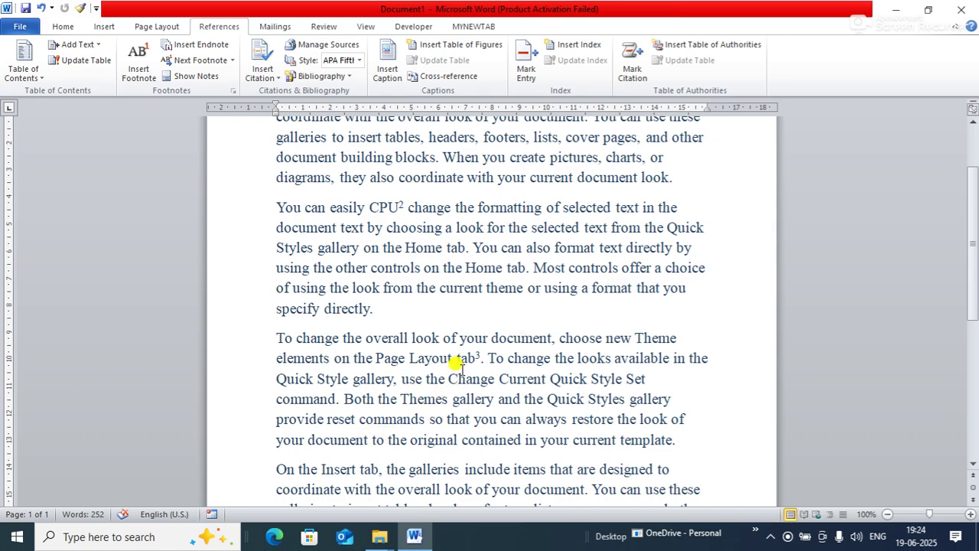
mouse_move(480, 356)
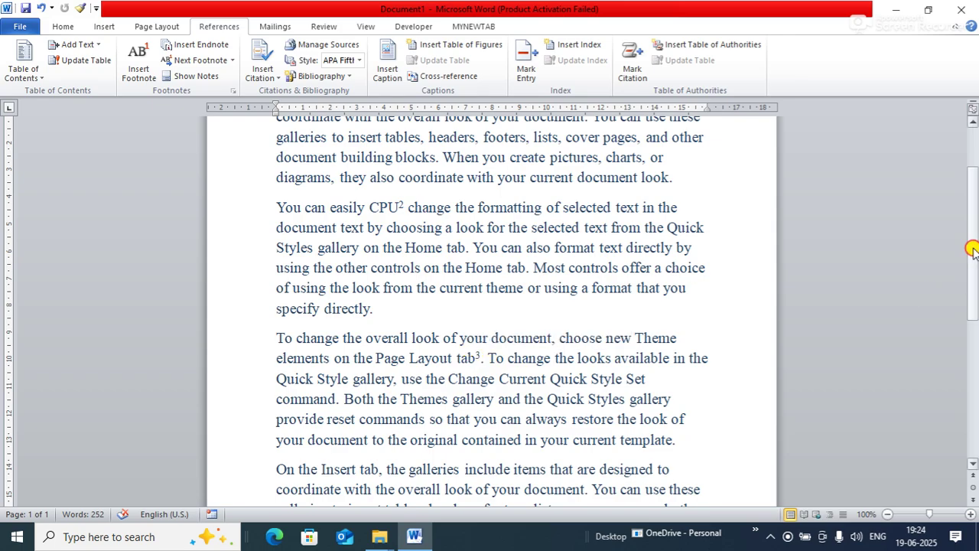
mouse_move(973, 250)
mouse_down()
mouse_move(975, 405)
mouse_move(955, 221)
mouse_move(958, 240)
mouse_up()
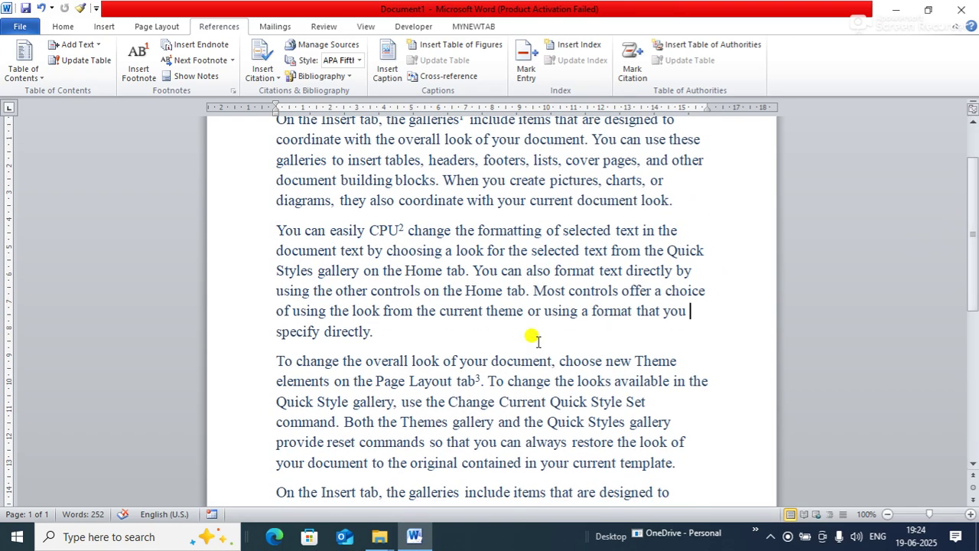
mouse_move(476, 374)
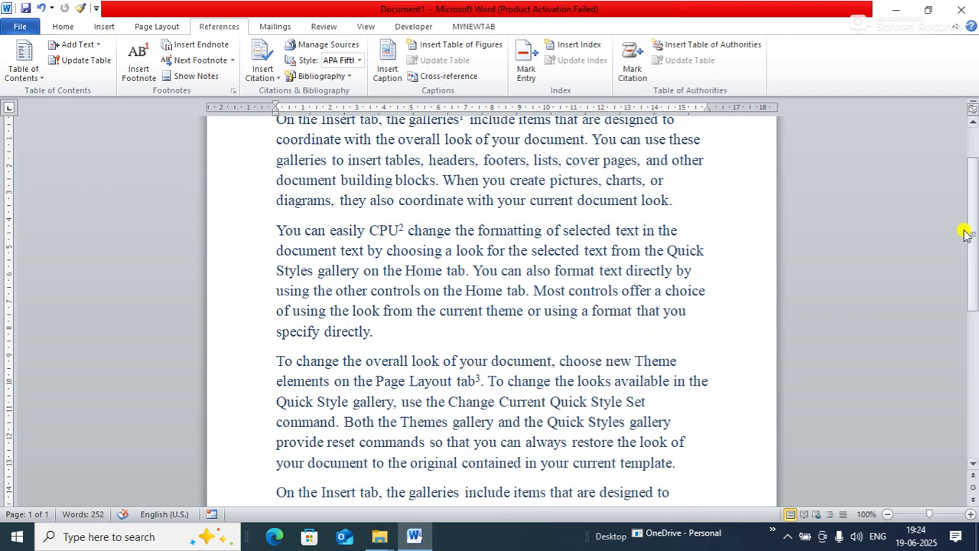
drag(971, 233, 973, 405)
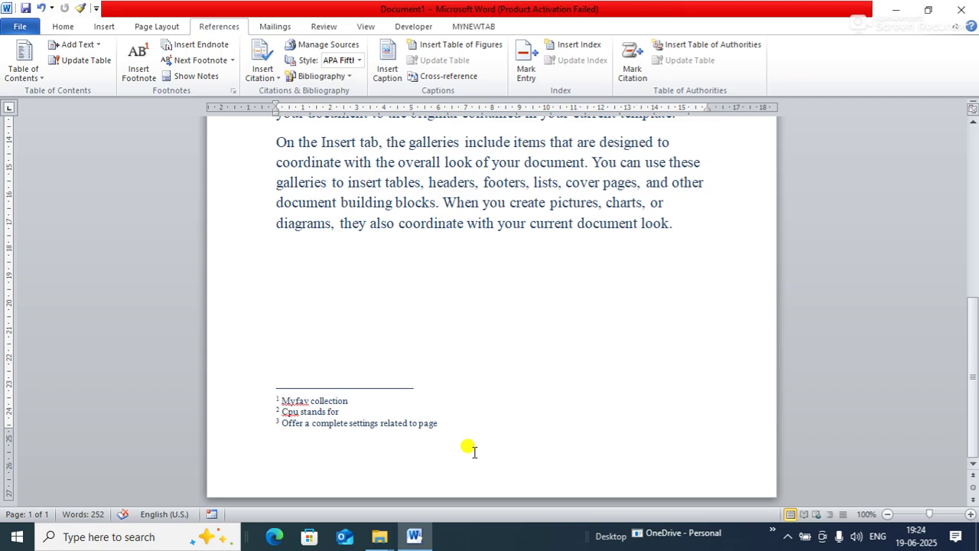
drag(972, 336, 967, 236)
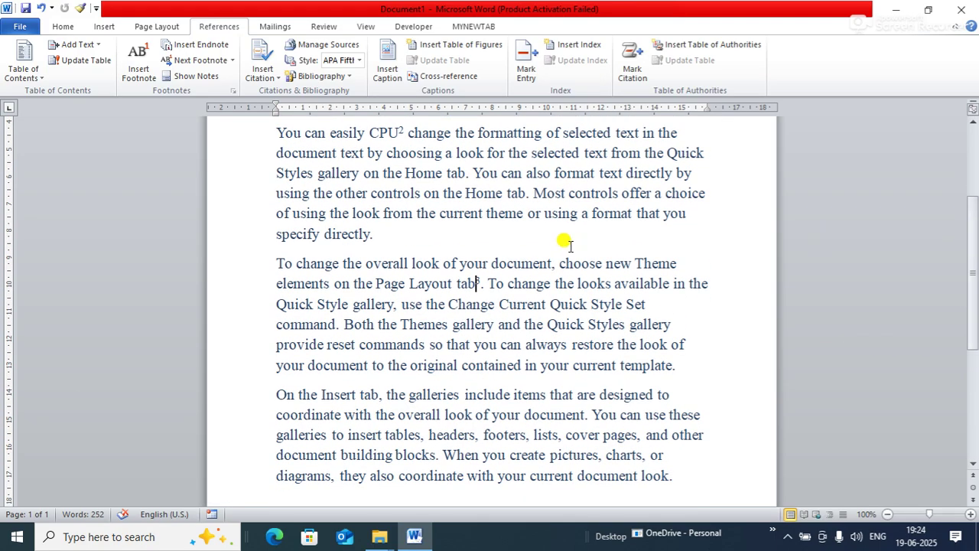
mouse_move(469, 273)
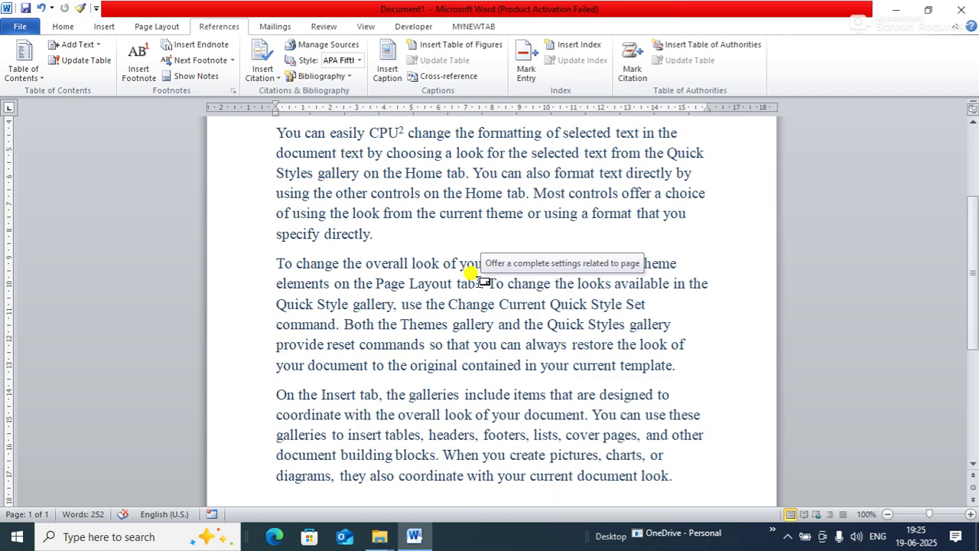
drag(972, 300, 975, 451)
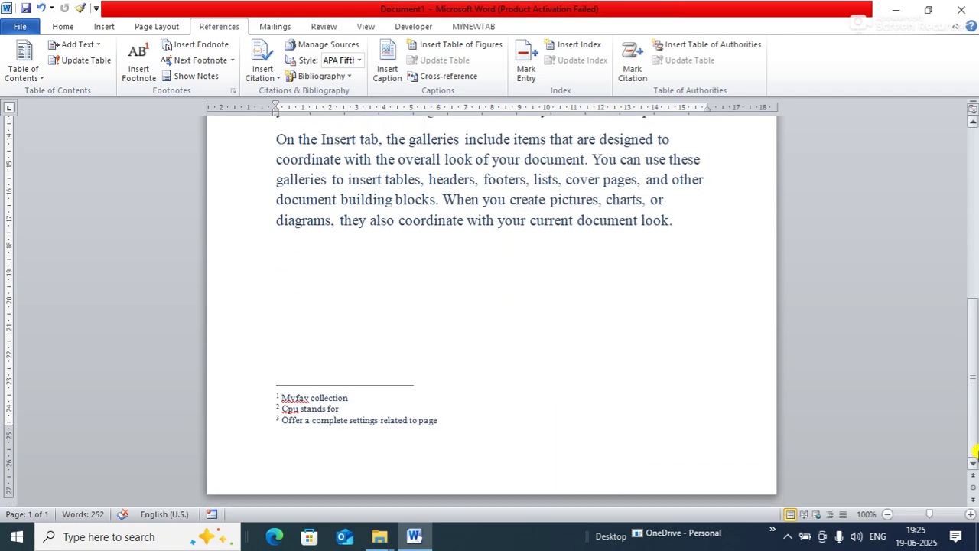
- Examine the footnote list at the end of the page, highlighting the texts of footnotes 2 and 1
click(298, 433)
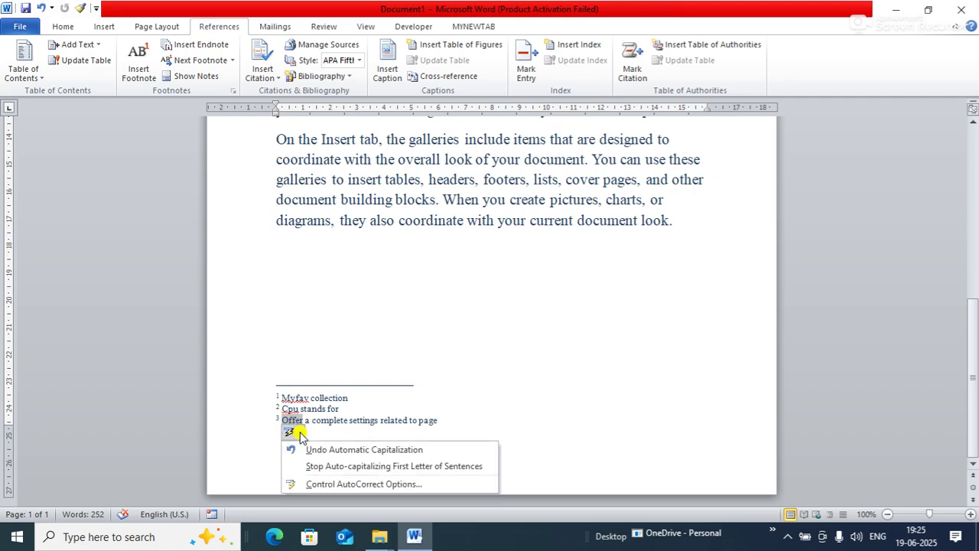
click(505, 396)
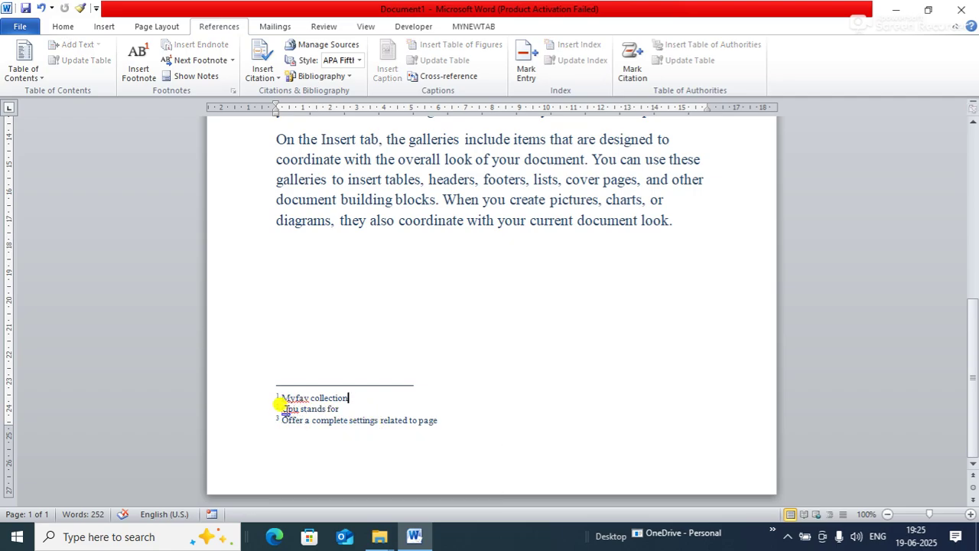
drag(283, 408, 338, 408)
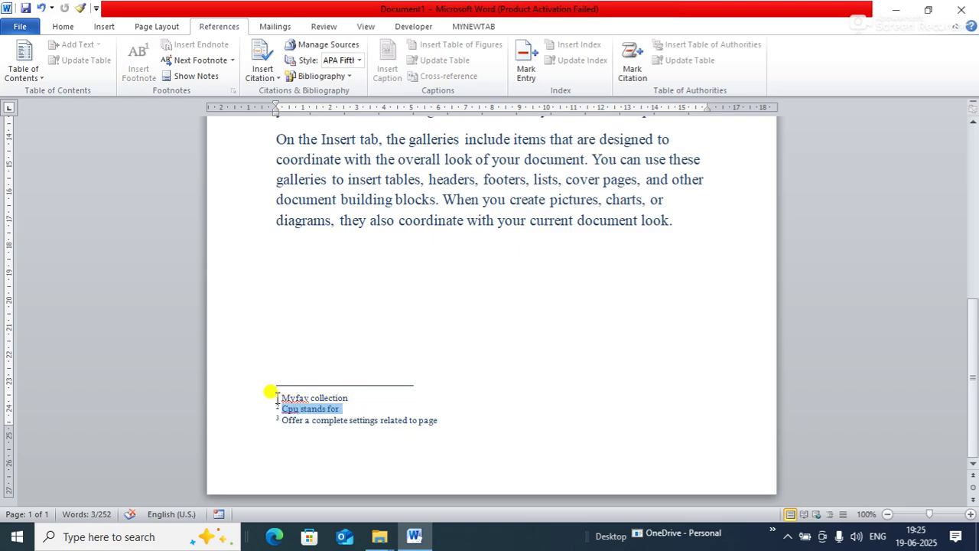
drag(271, 393, 354, 393)
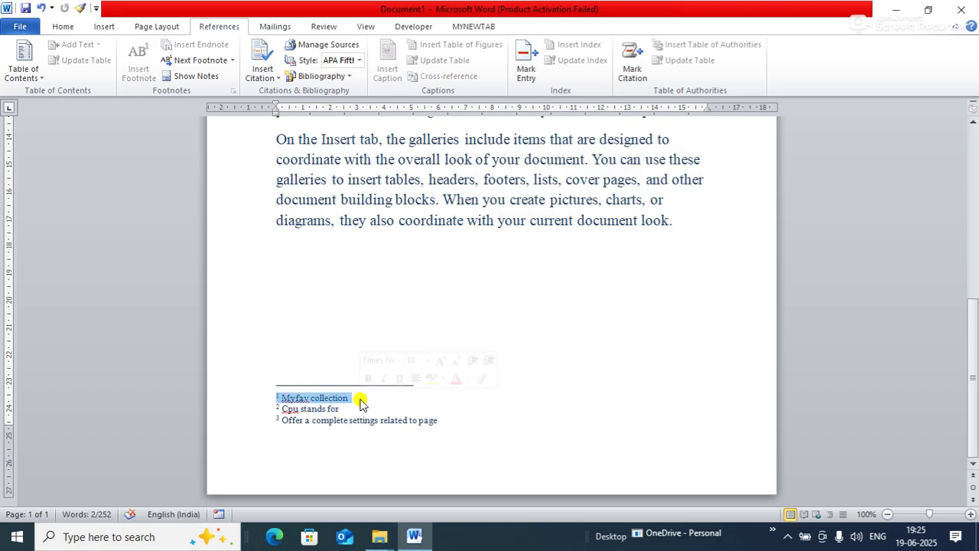
click(833, 352)
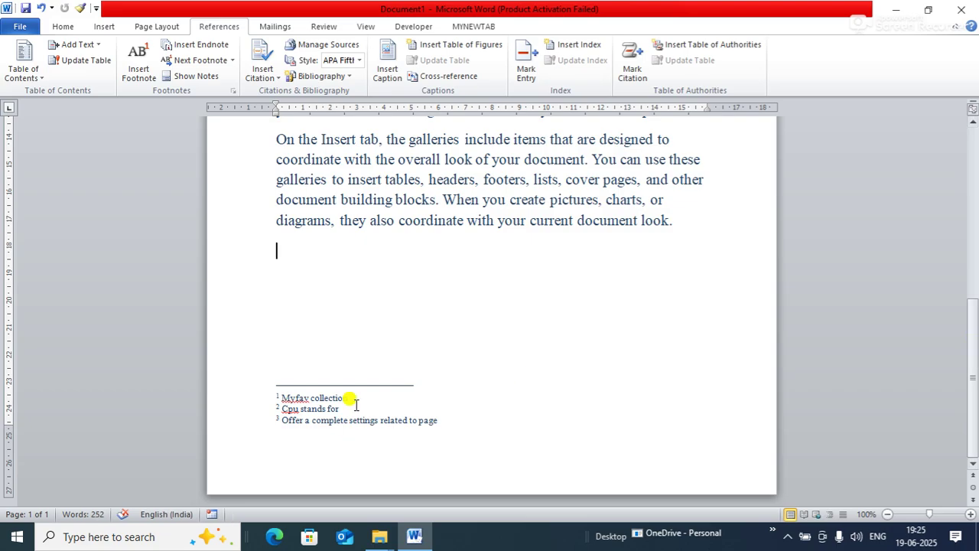
click(277, 399)
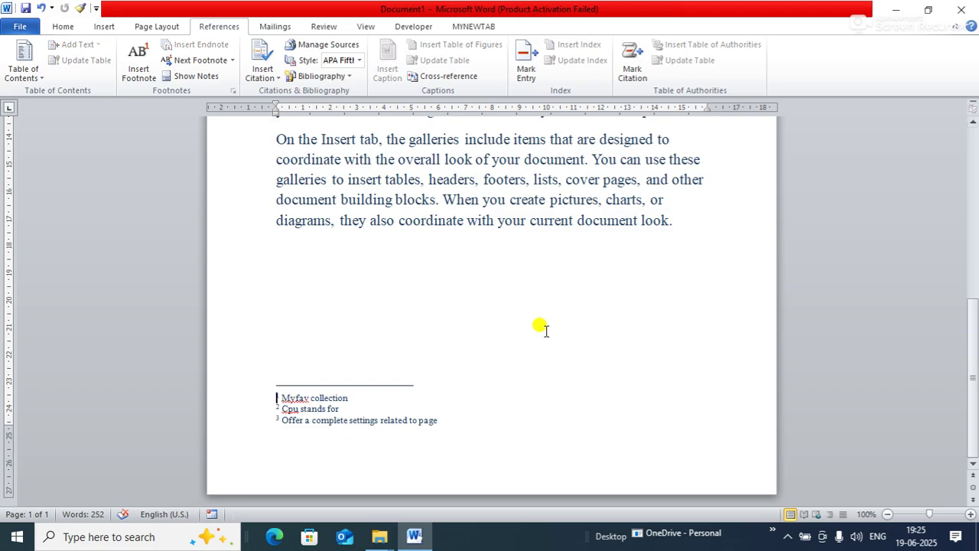
- Review the three reference marks in the body text and their matching footnotes at the end of the page
drag(970, 375, 932, 203)
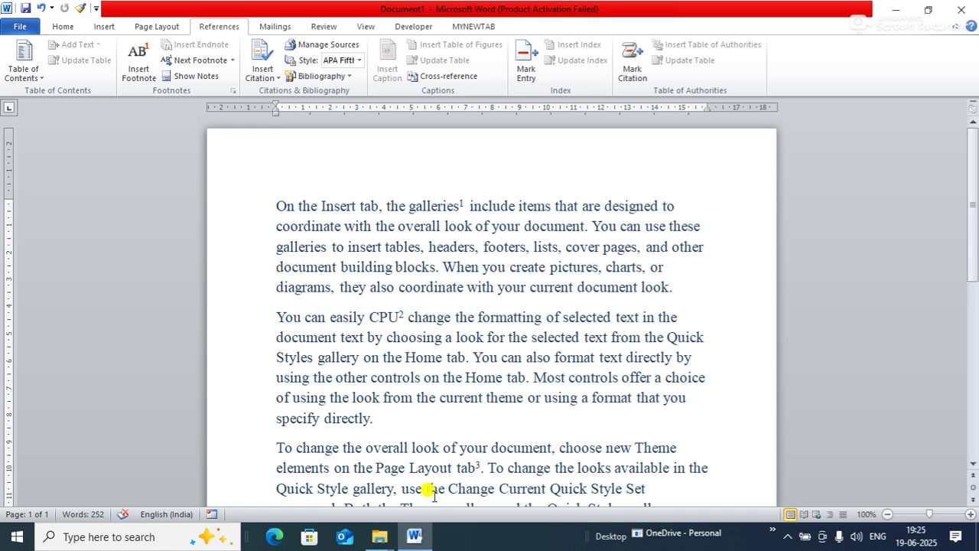
mouse_move(473, 459)
drag(973, 229, 974, 443)
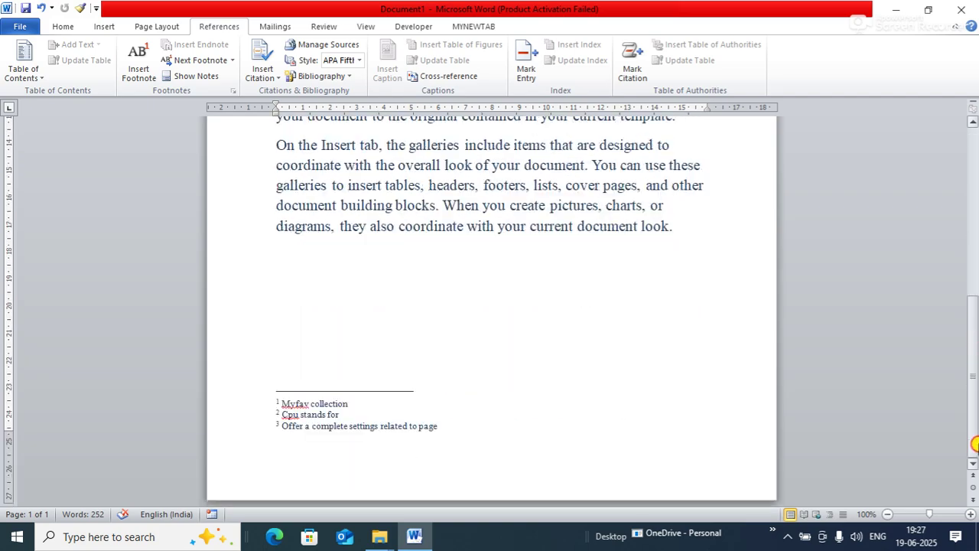
scroll(933, 393, up, 1)
scroll(953, 428, down, 1)
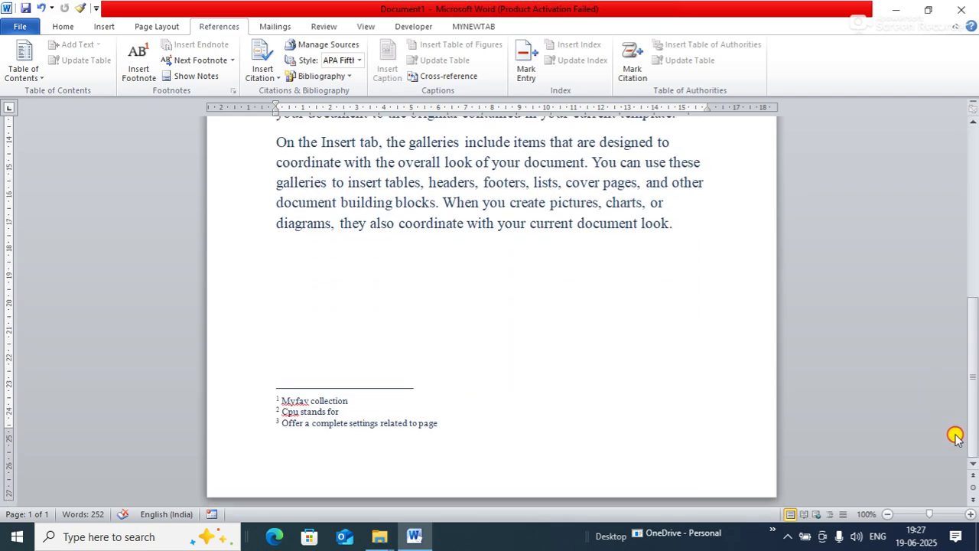
- Try to delete all three footnote texts directly in the notes area at the end of the page
key(ctrl+a)
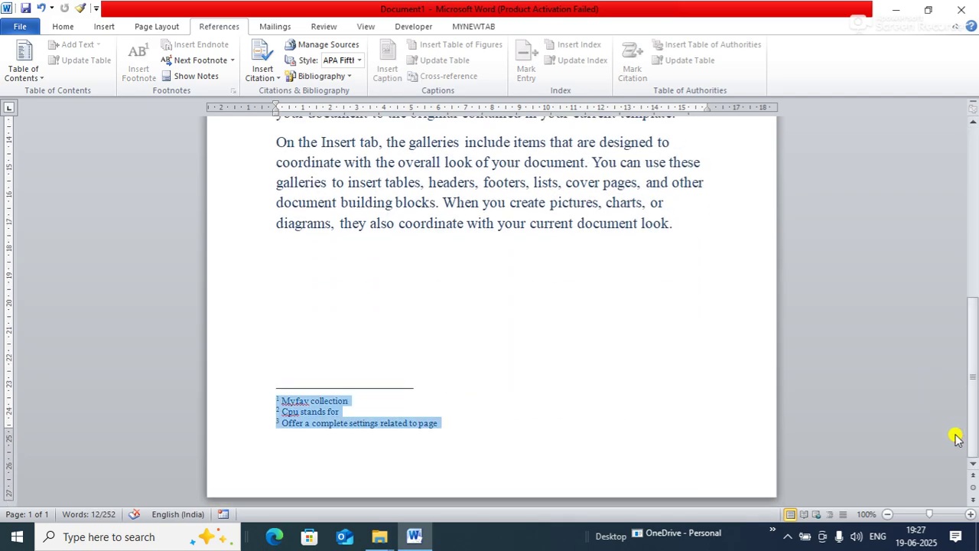
key(Delete)
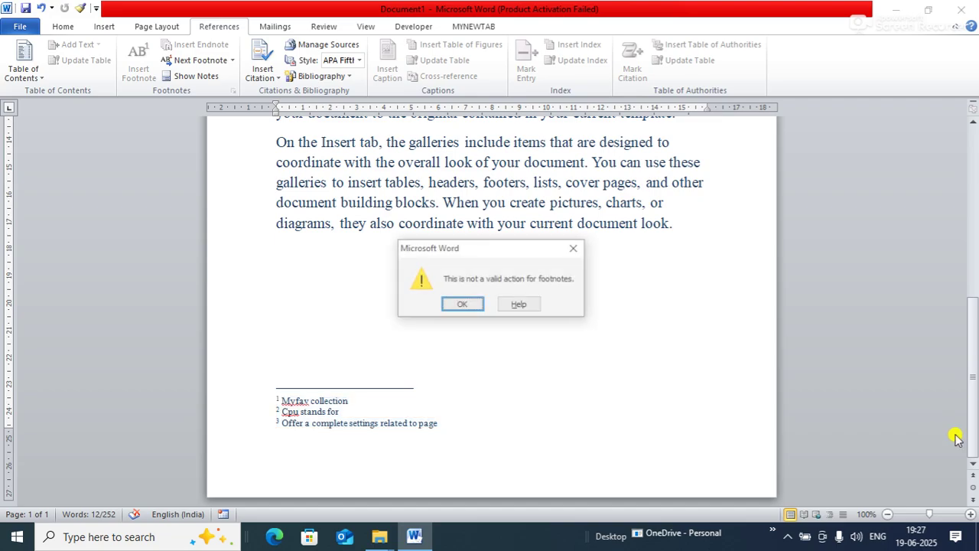
click(459, 304)
- Delete the entire body text of the document together with its footnote reference marks
click(629, 328)
drag(970, 373, 935, 285)
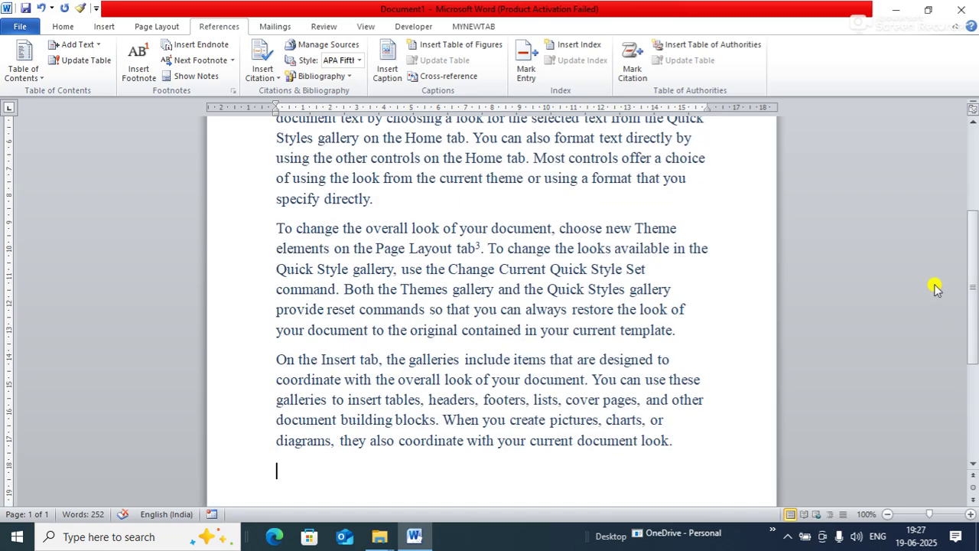
key(ctrl+a)
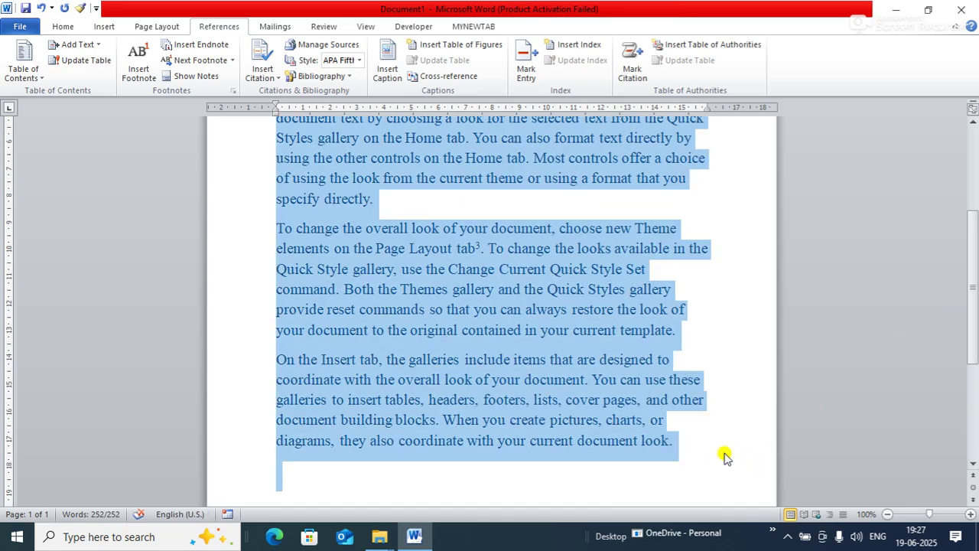
key(Delete)
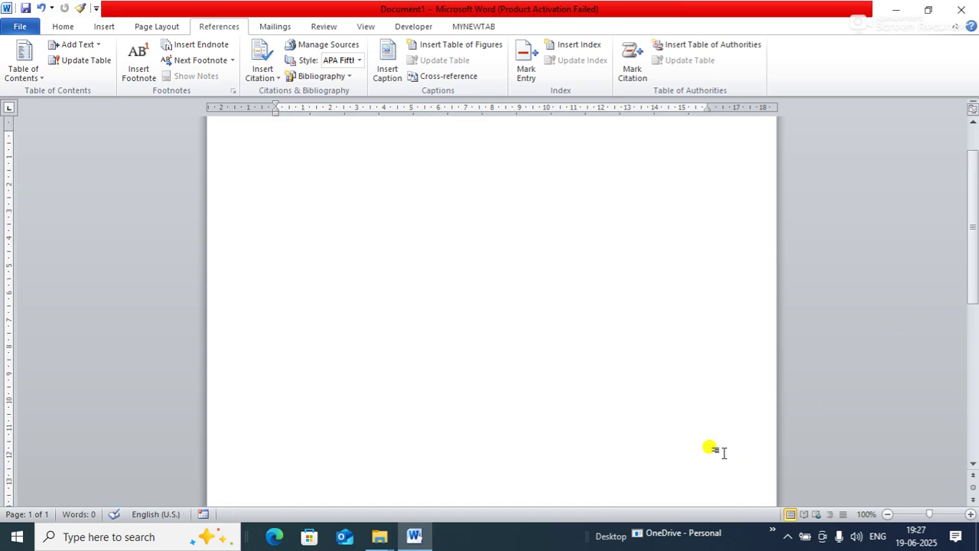
- Generate two paragraphs of sample text with =rand(2) and check how much of the page they fill
text(=rand)
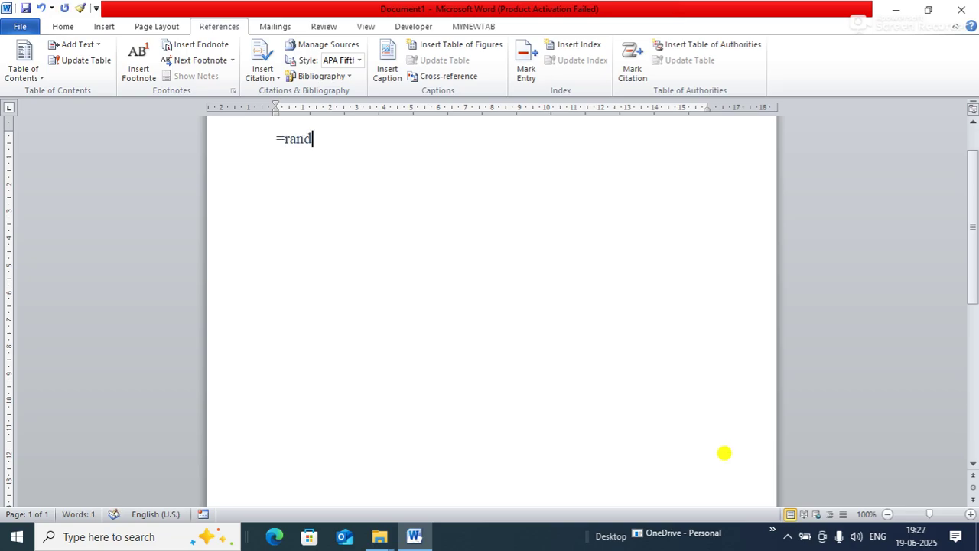
text((2))
key(Return)
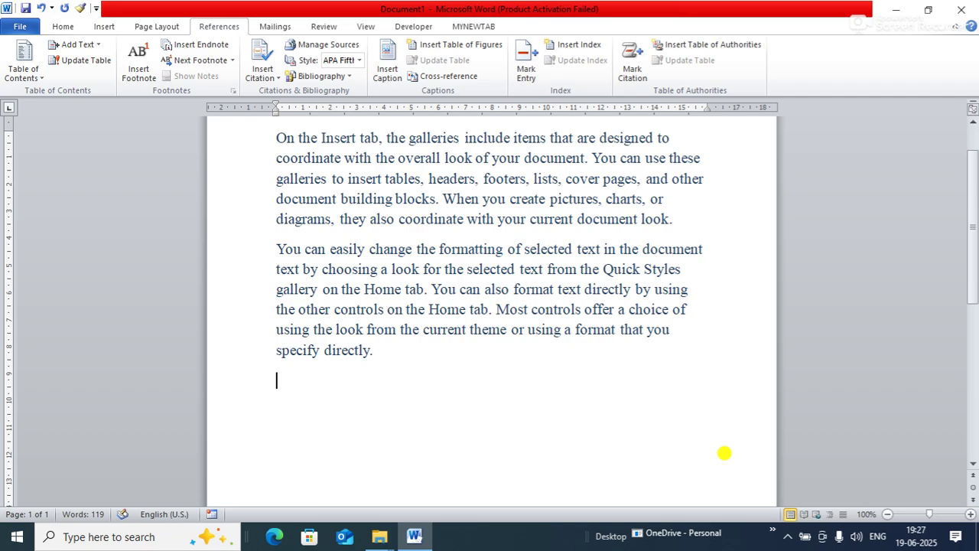
click(967, 149)
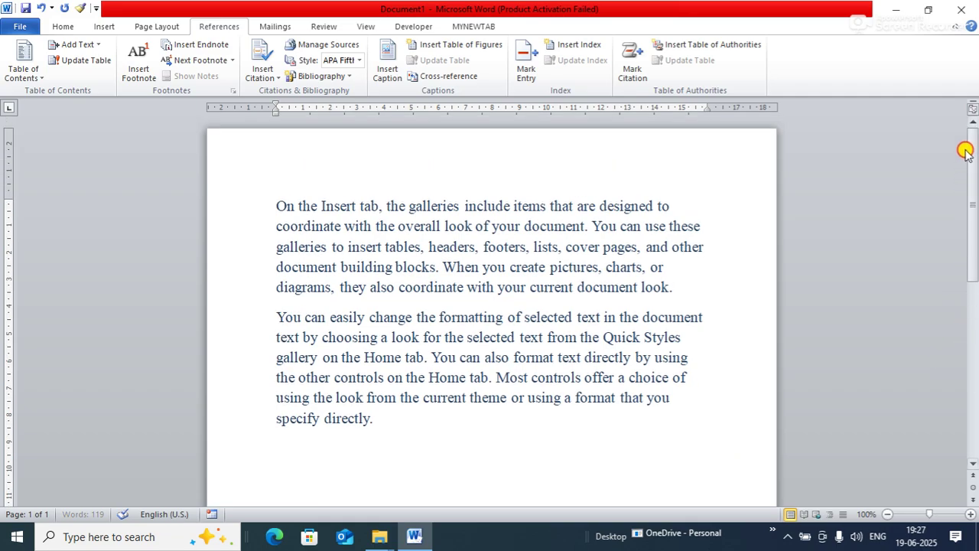
scroll(965, 152, down, 10)
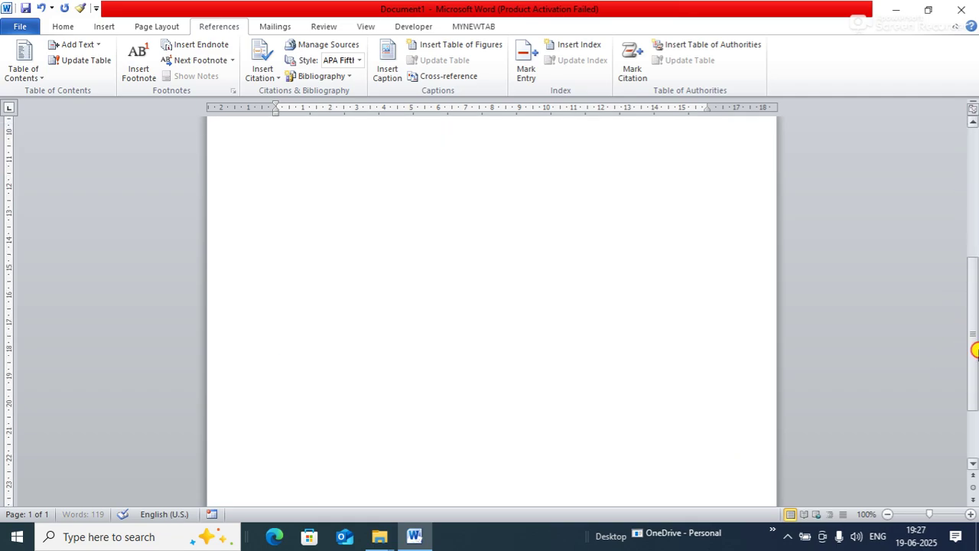
scroll(953, 336, up, 10)
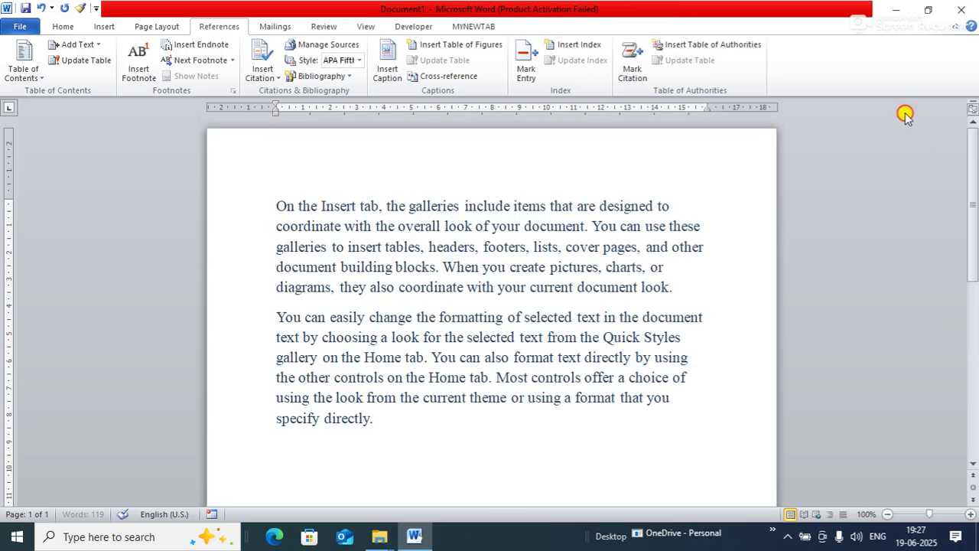
- Undo the text generation, raise the paragraph count in the =rand formula, and generate sample text that runs onto a second page
key(ctrl+z)
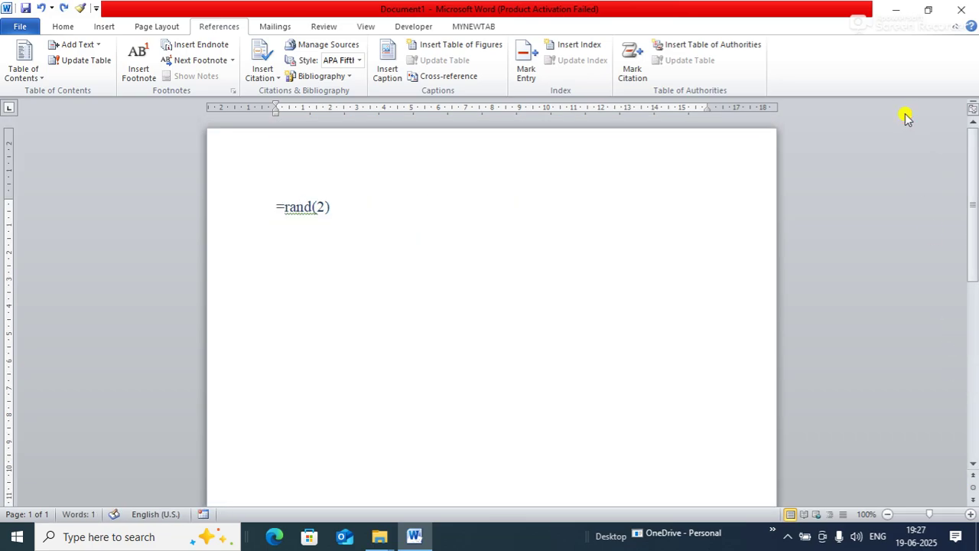
click(327, 208)
key(BackSpace)
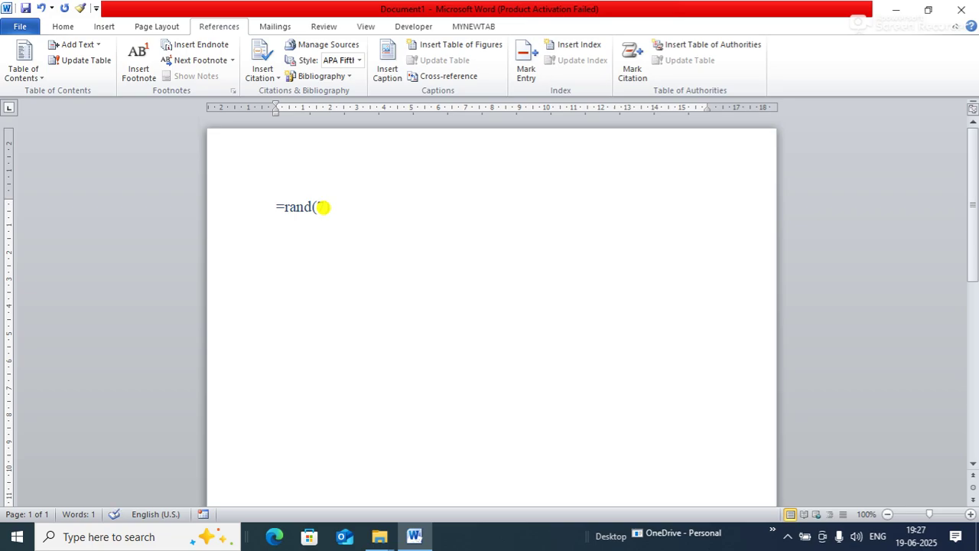
key(Return)
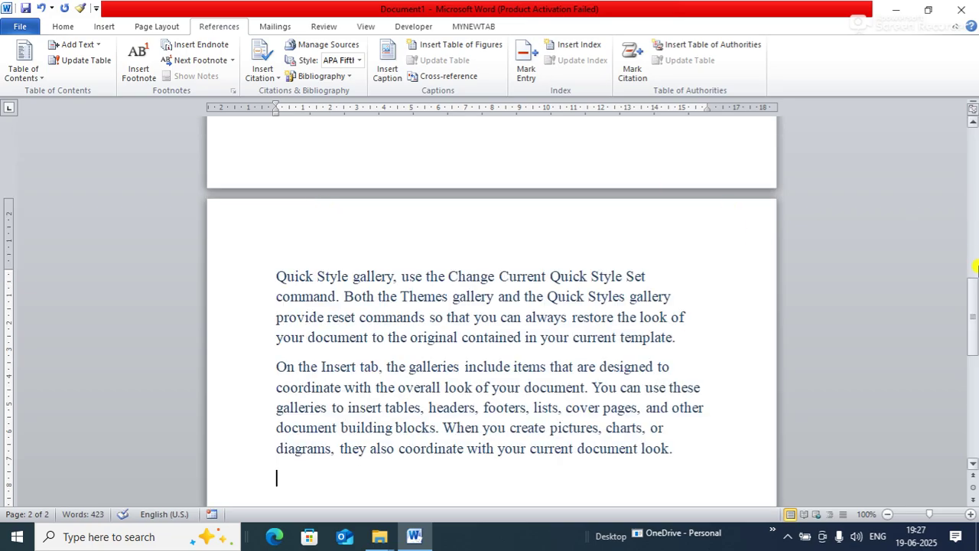
- Insert an endnote in the empty line below the last paragraph on page 2
drag(971, 294, 972, 329)
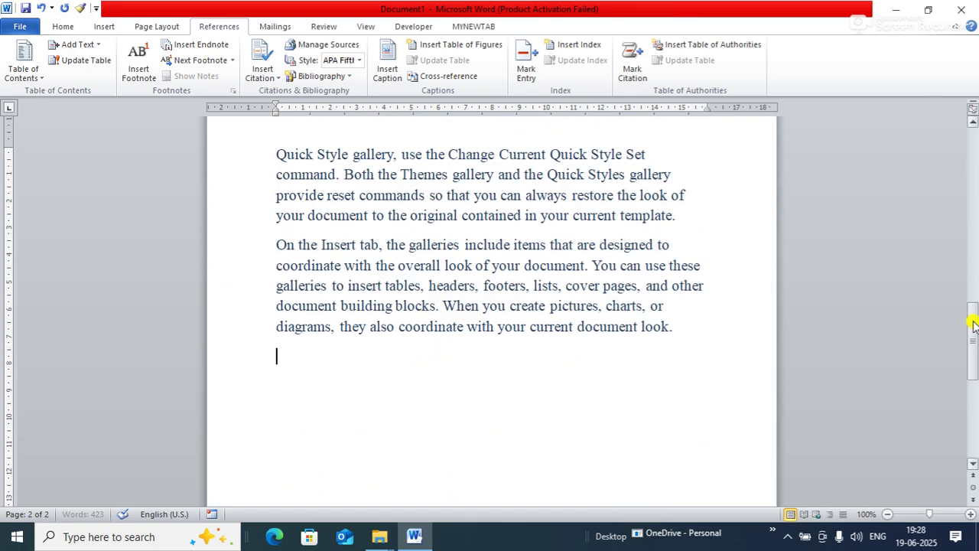
click(490, 369)
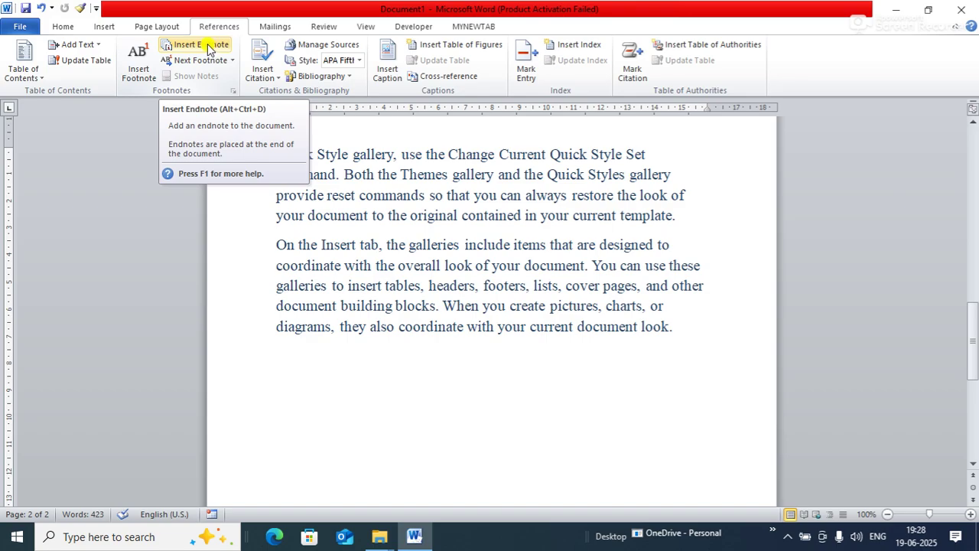
click(203, 44)
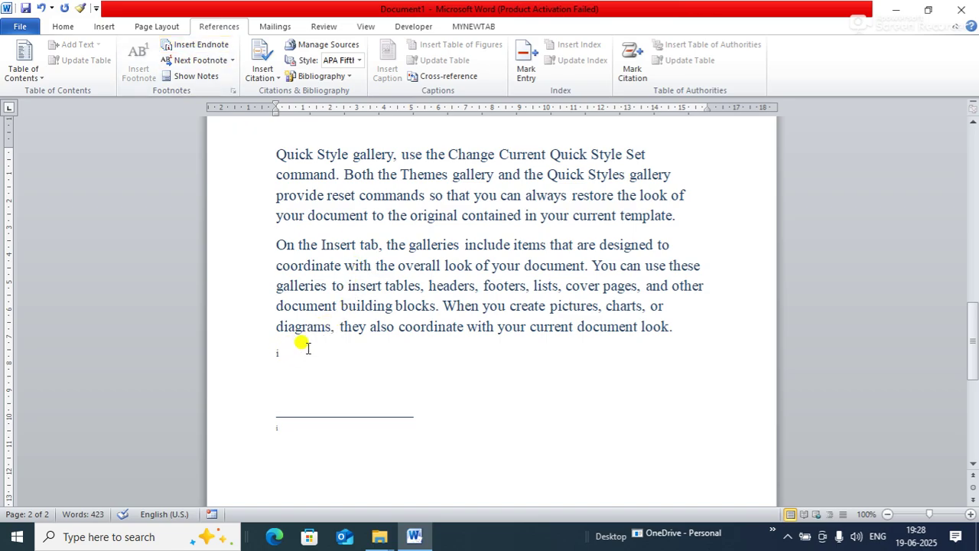
drag(970, 339, 947, 342)
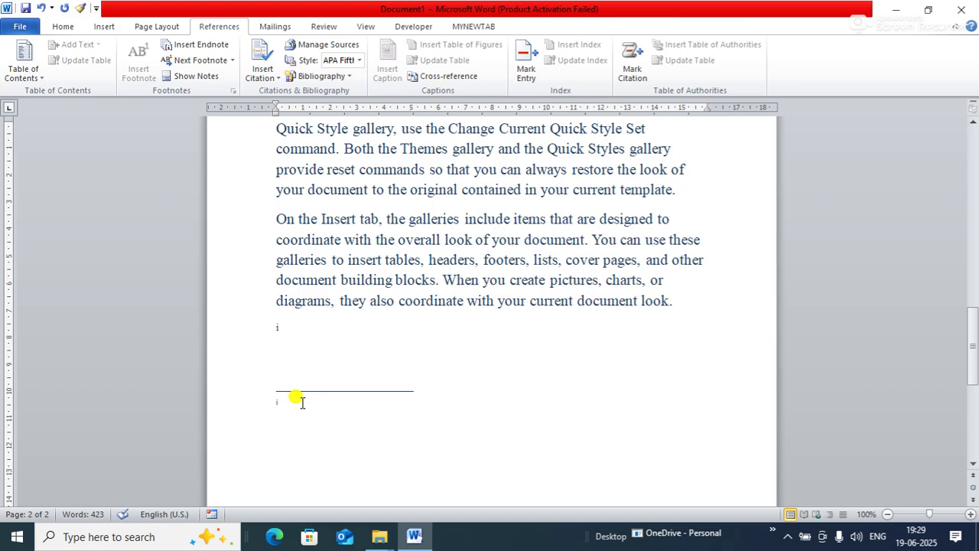
- Enter "Footer : end of the page that have same content" as the endnote text, followed by a new line
text(goo)
key(BackSpace)
key(BackSpace)
text(foo)
text( :)
text( bo)
key(BackSpace)
key(BackSpace)
text(en)
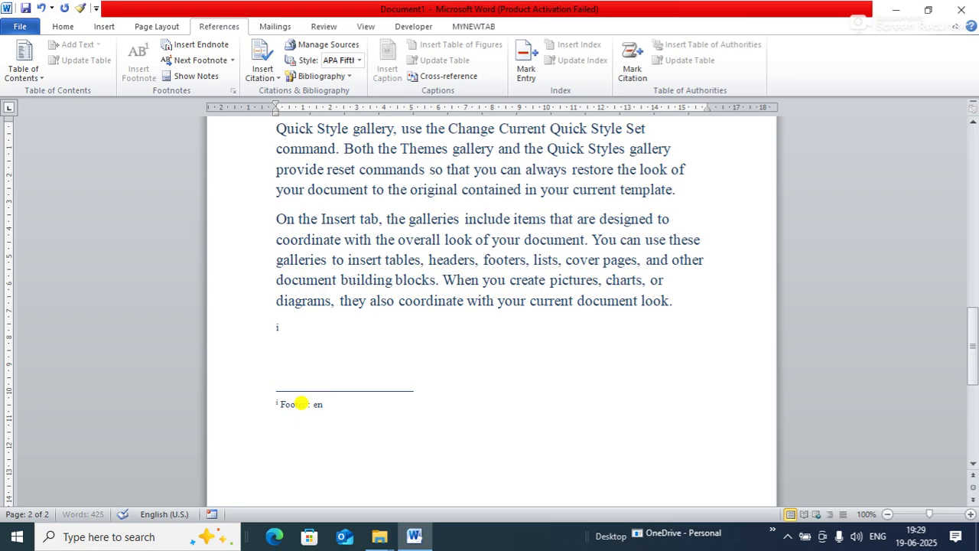
text(d of the page that have)
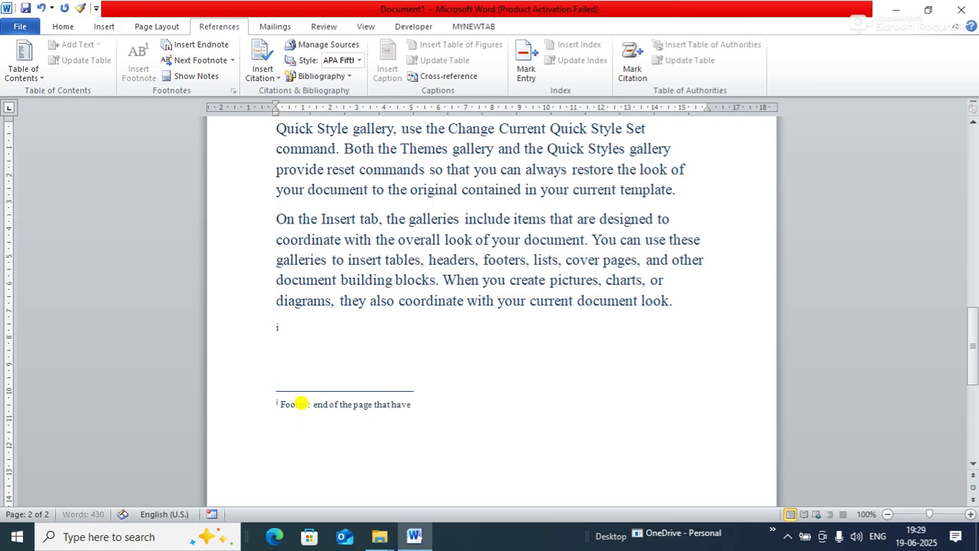
text( same content)
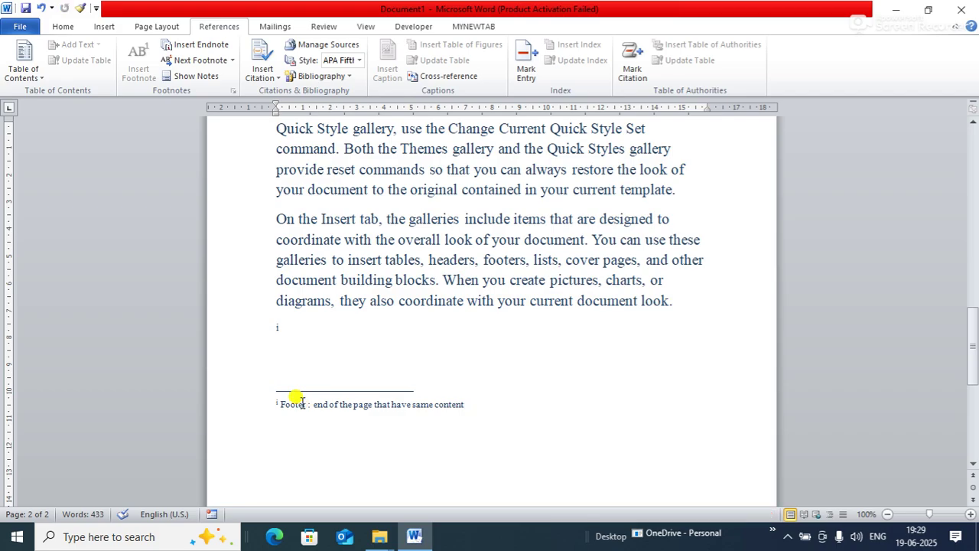
key(Return)
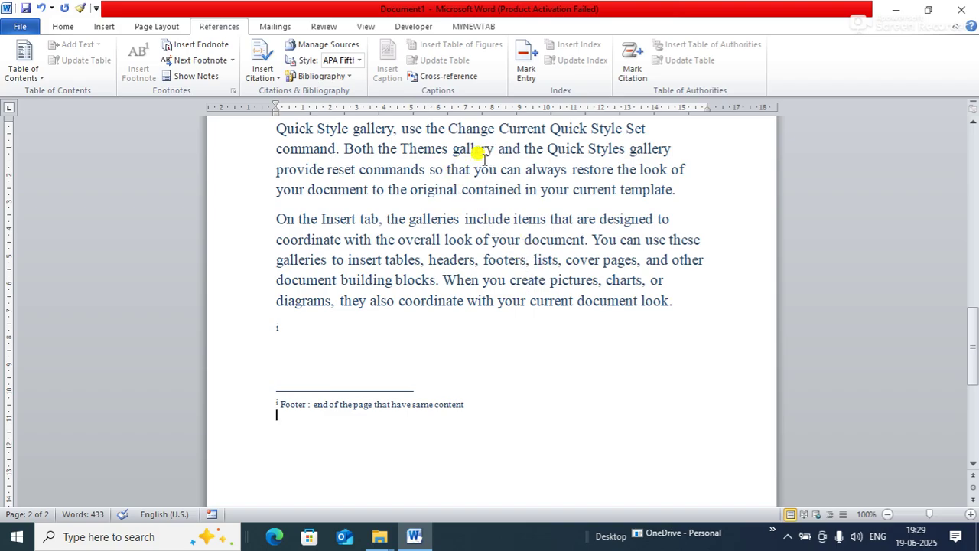
- Insert an endnote on the word "restore" on page 2 with the text "Back at previous position"
double_click(439, 171)
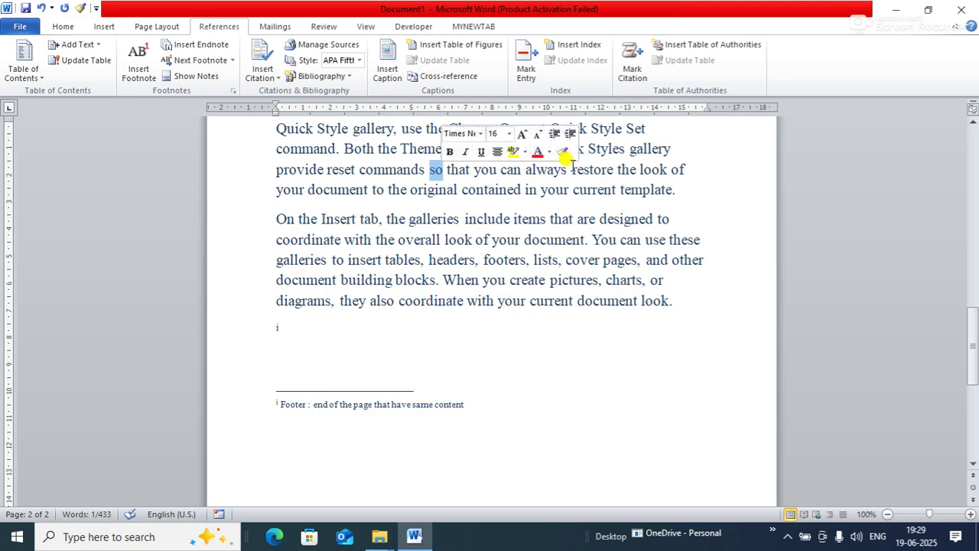
drag(570, 169, 607, 164)
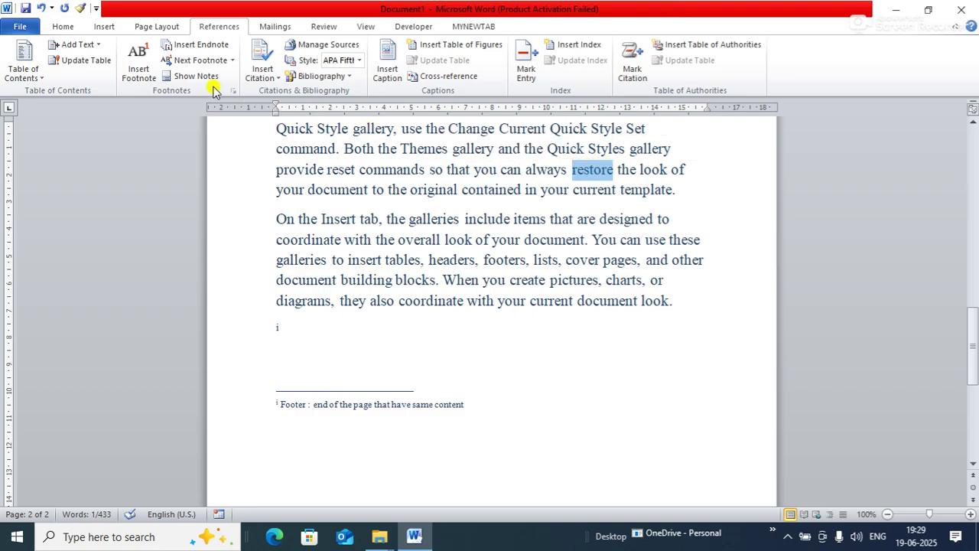
click(201, 44)
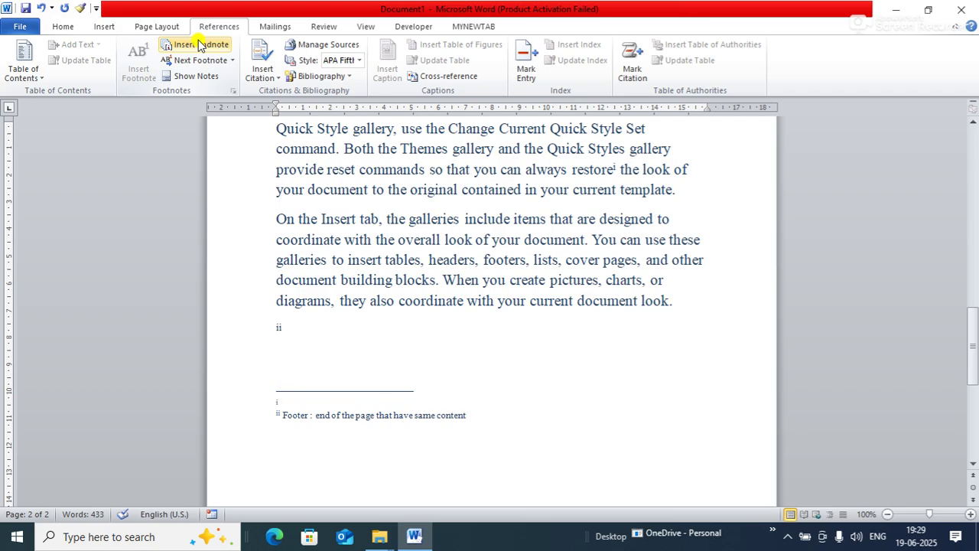
text(Back at previo)
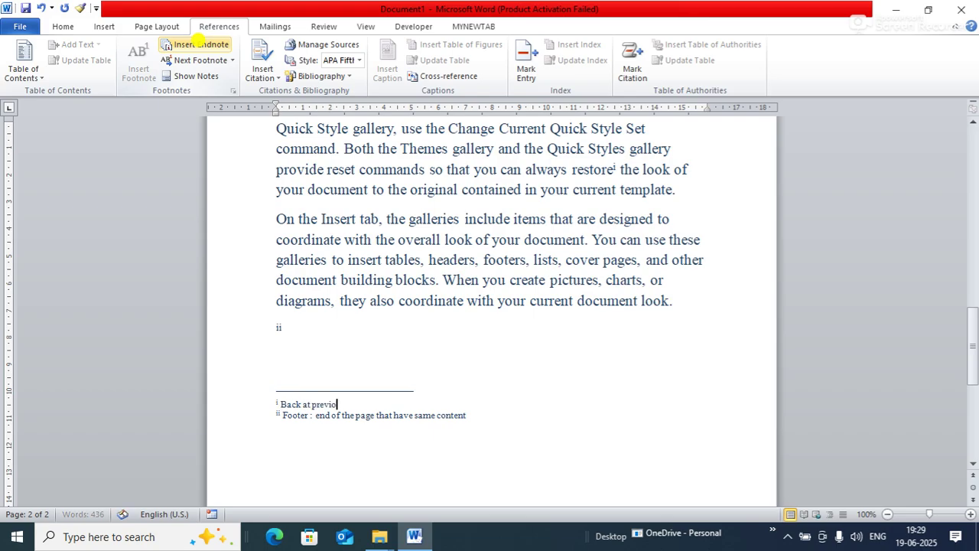
text(us position)
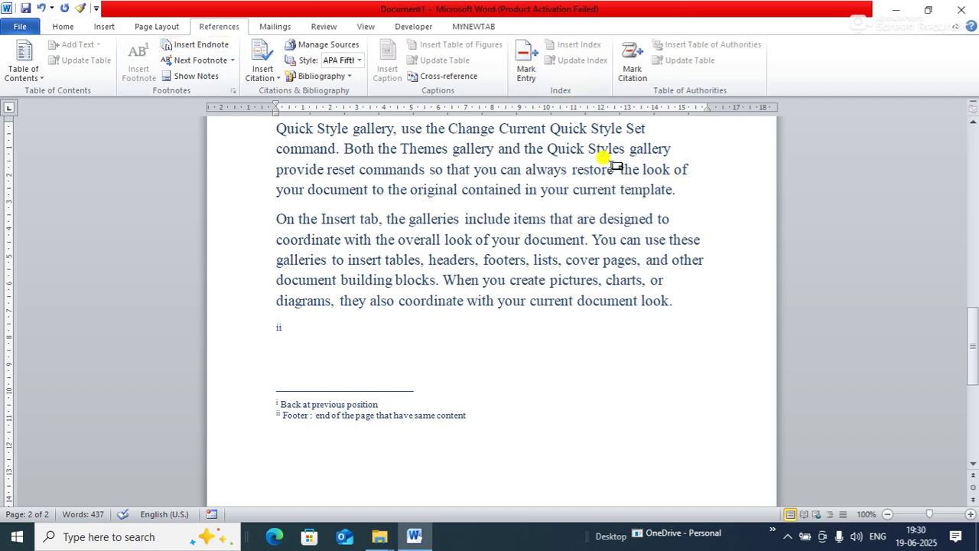
- Compare the reference mark after "restore" with its pop-up note and the endnote list at the end of the document
mouse_move(605, 158)
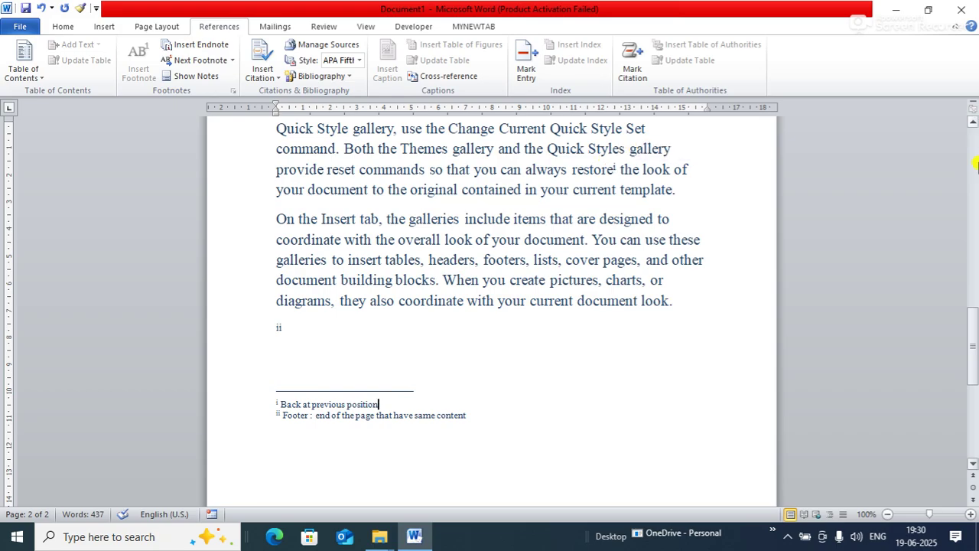
mouse_move(975, 352)
mouse_down()
mouse_move(974, 428)
mouse_move(951, 328)
mouse_move(963, 360)
mouse_up()
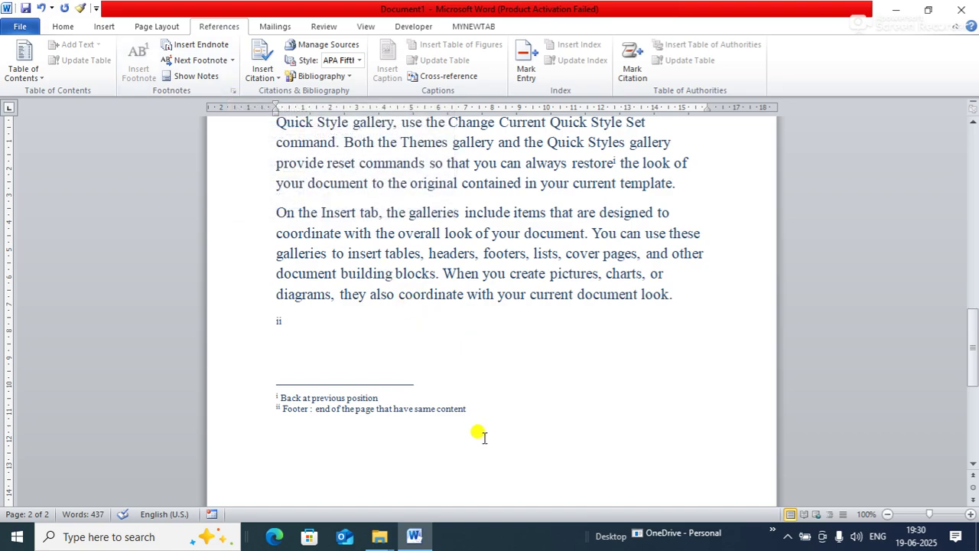
click(482, 406)
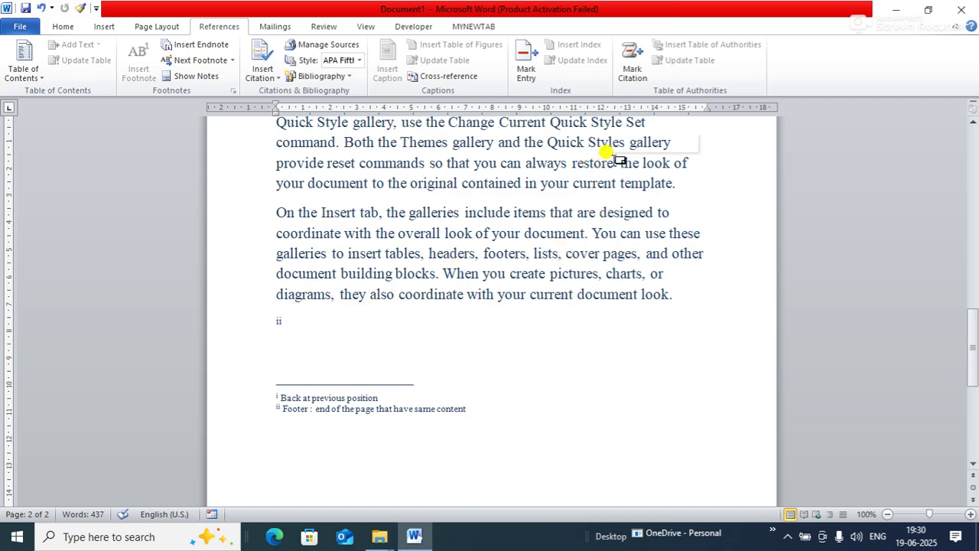
mouse_move(606, 153)
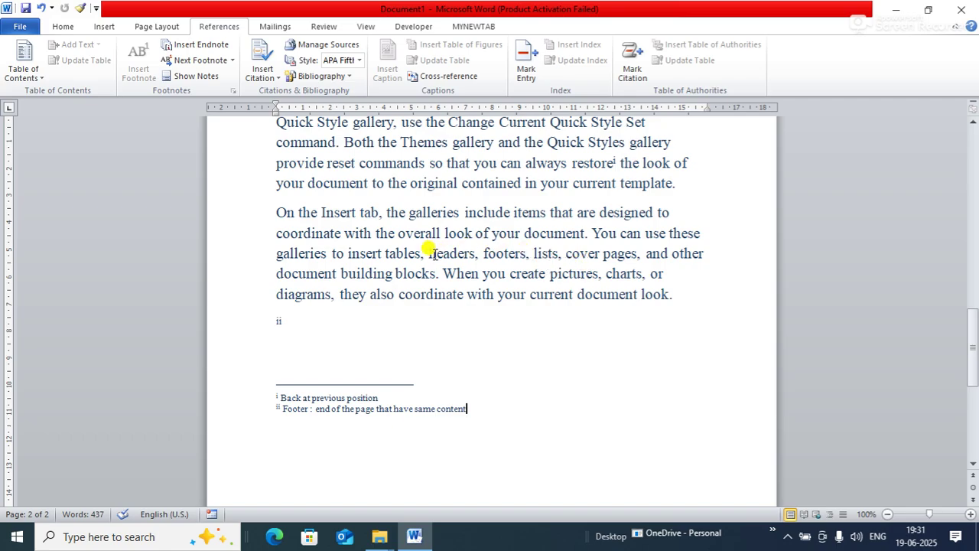
- Insert an endnote on "building blocks" in the last paragraph with the text "Main structure", and check its pop-up note
drag(423, 249, 482, 253)
drag(340, 273, 433, 274)
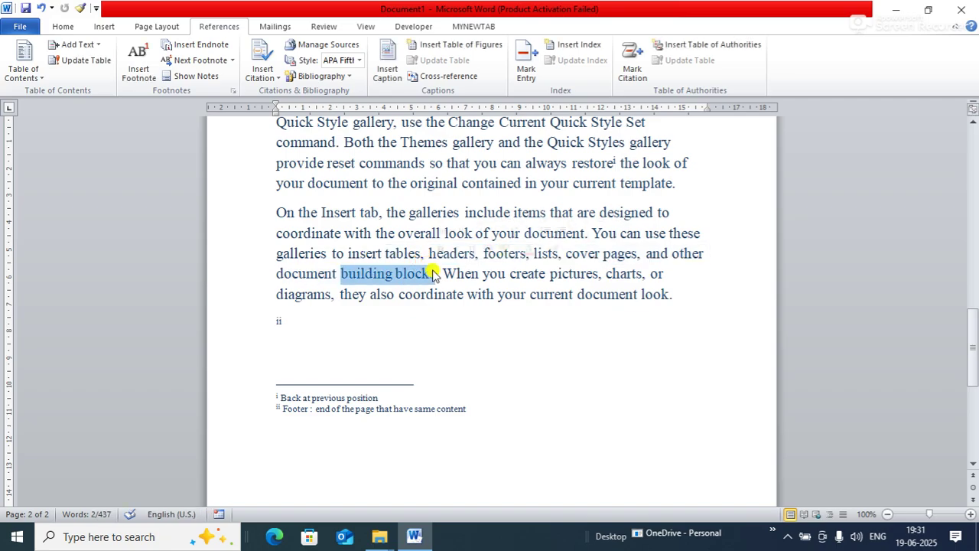
click(215, 50)
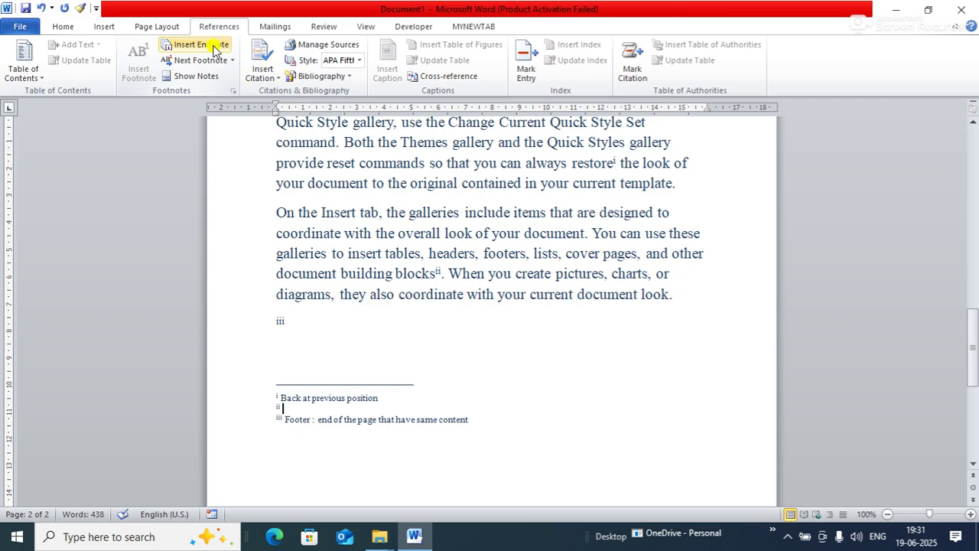
text(Main structure)
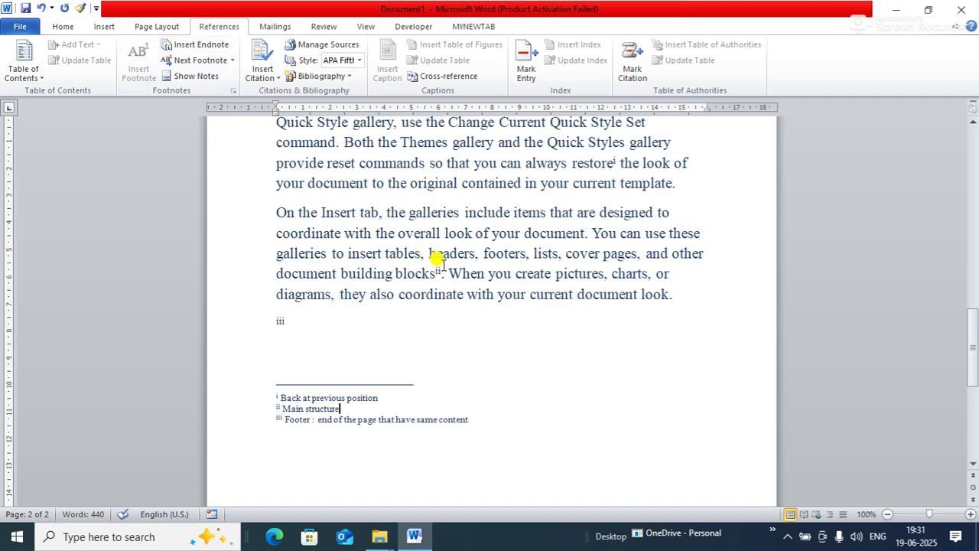
mouse_move(432, 263)
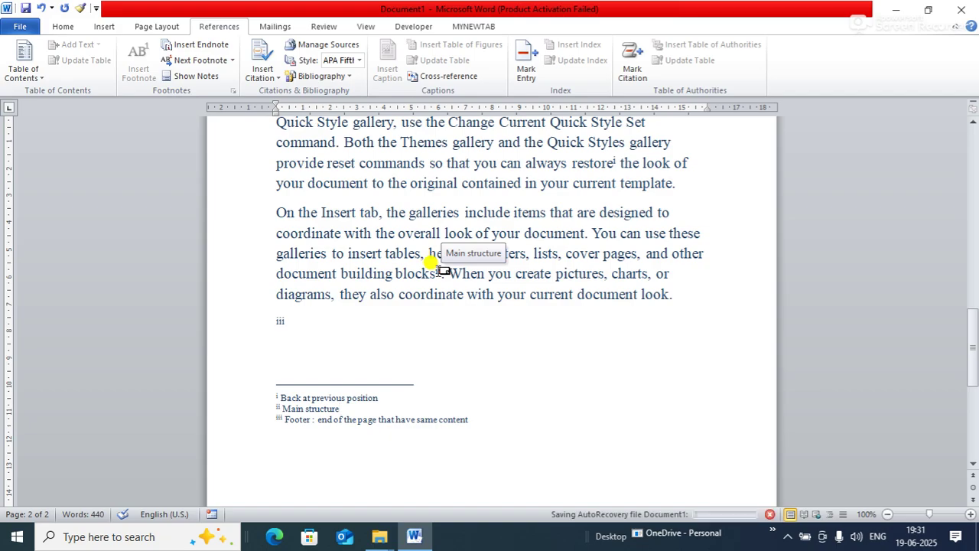
click(662, 348)
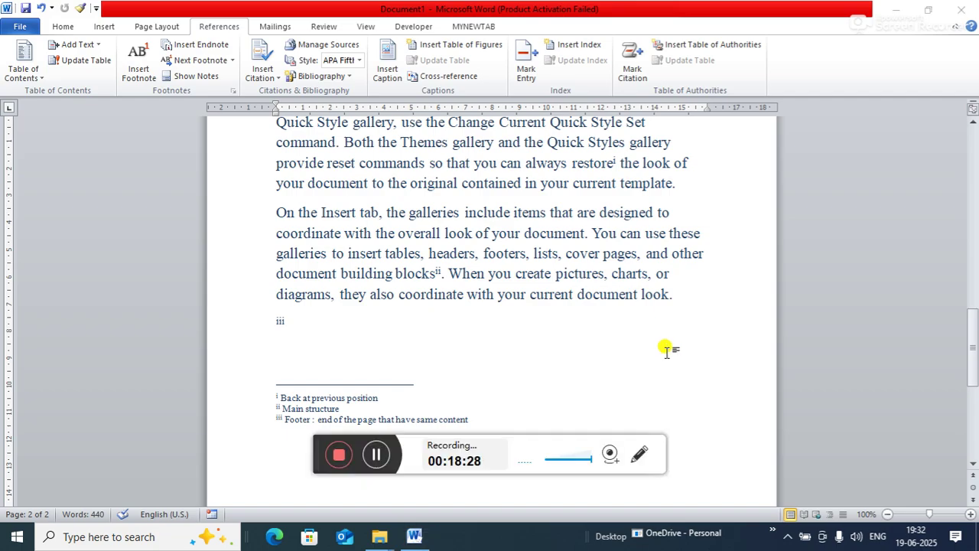
click(374, 454)
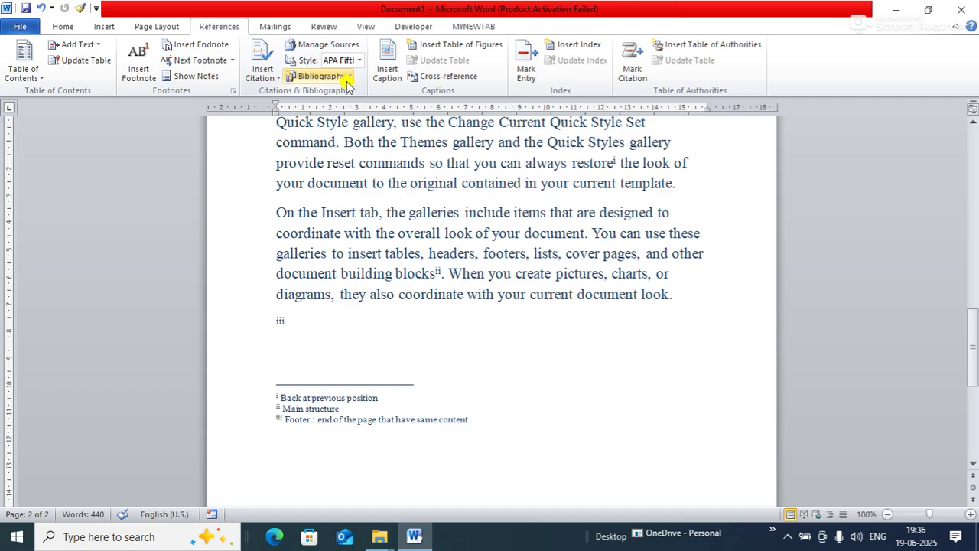
- Replace the entire document content with ten paragraphs of sample text generated by =rand(10)
key(ctrl+a)
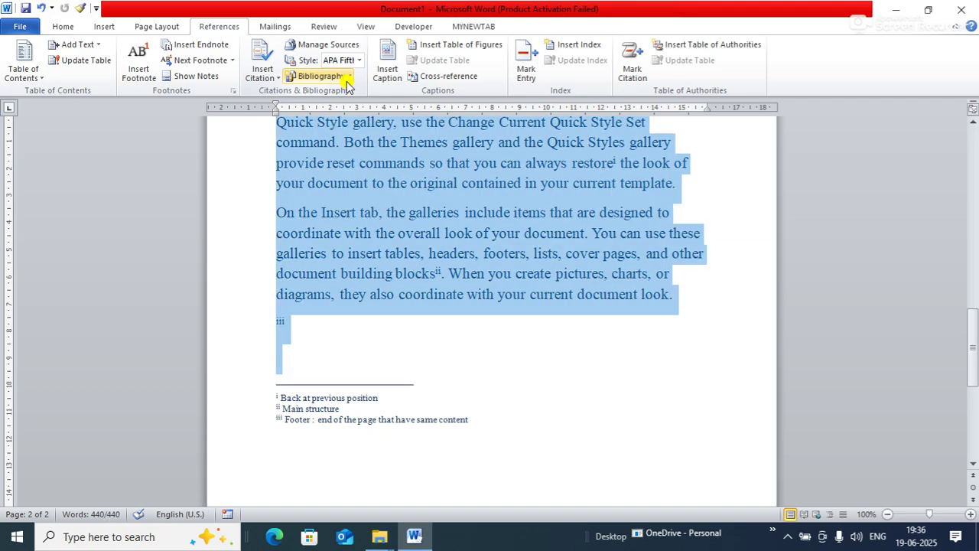
key(Delete)
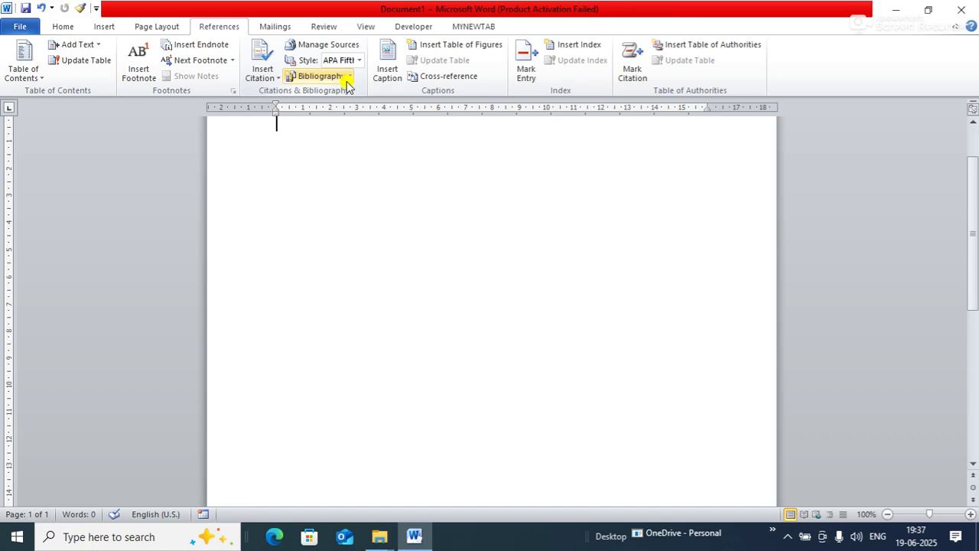
text(=)
scroll(975, 164, up, 2)
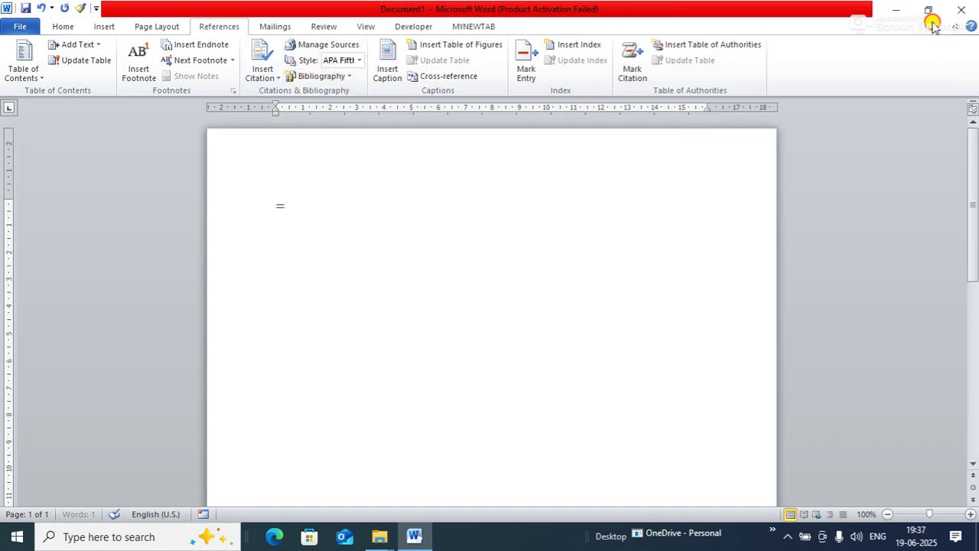
text(rand(10))
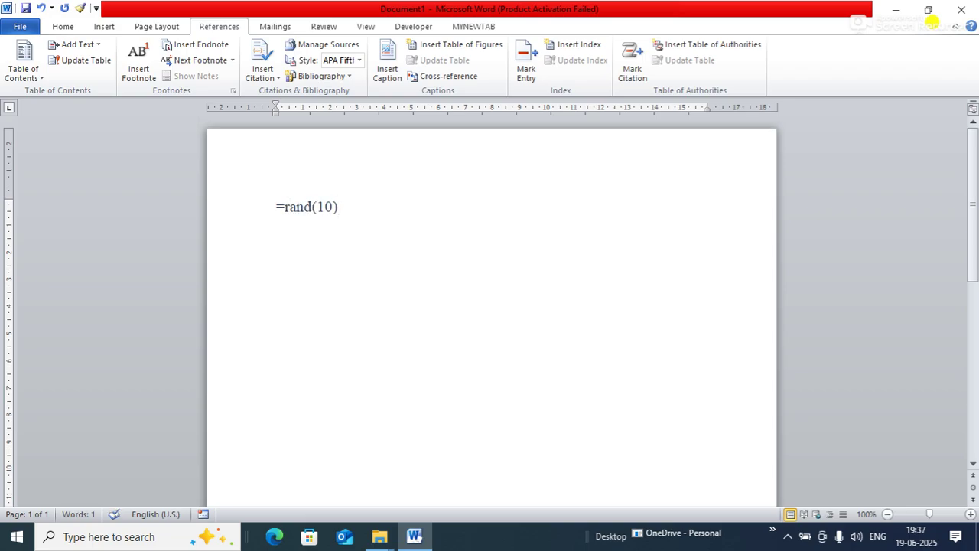
key(Return)
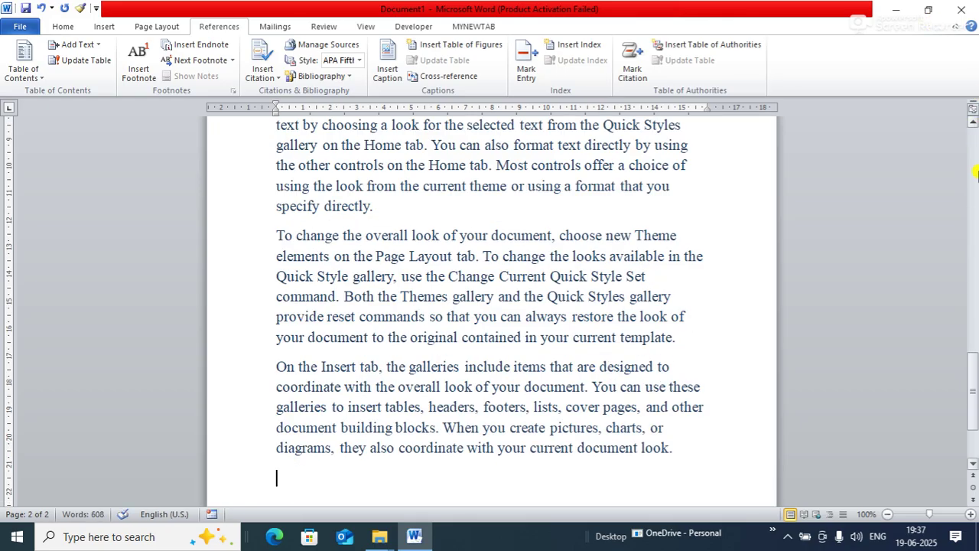
- Start creating a new citation source for the empty line after the last paragraph
drag(972, 377, 974, 470)
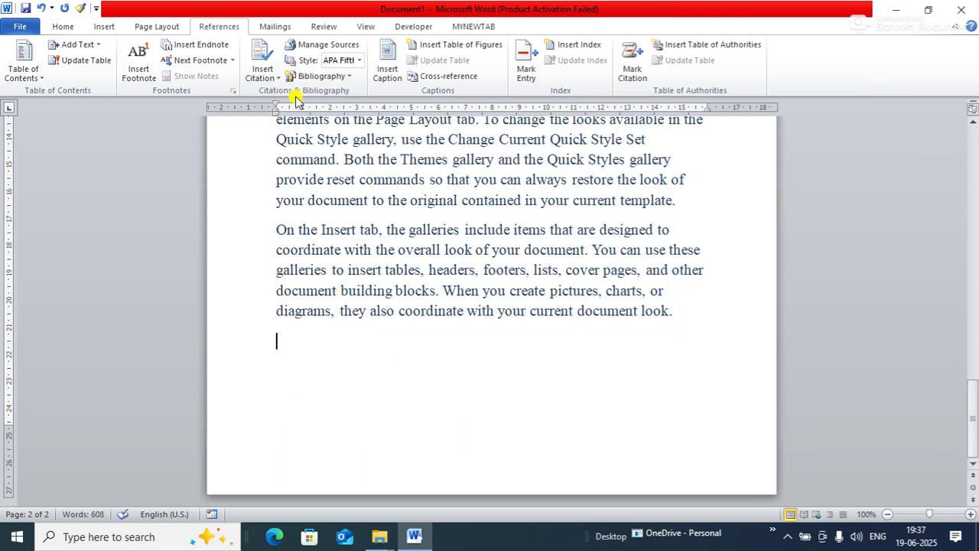
click(273, 80)
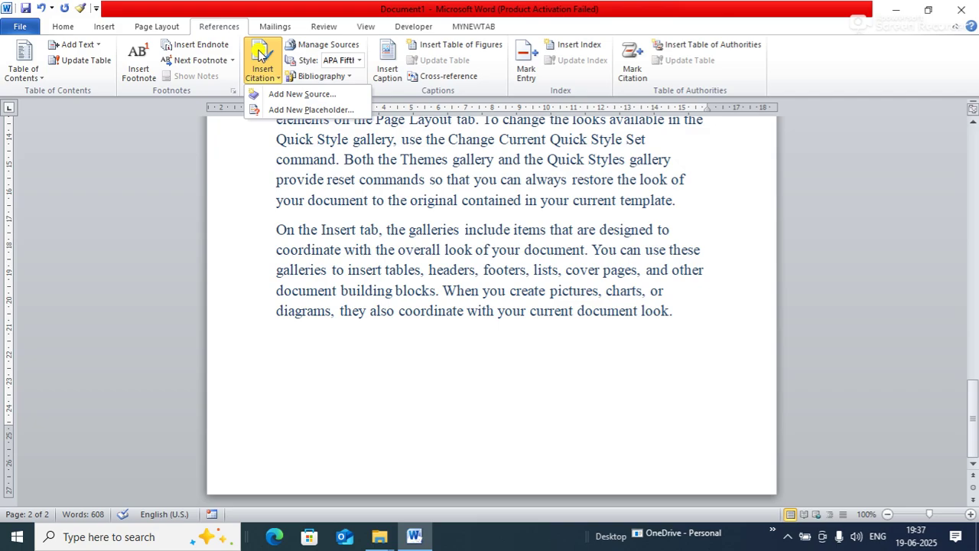
click(260, 52)
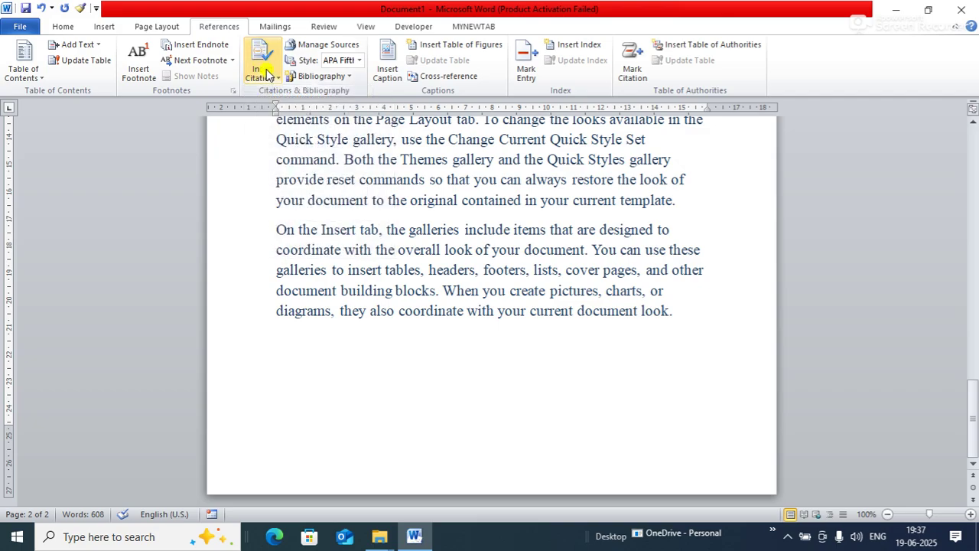
click(267, 74)
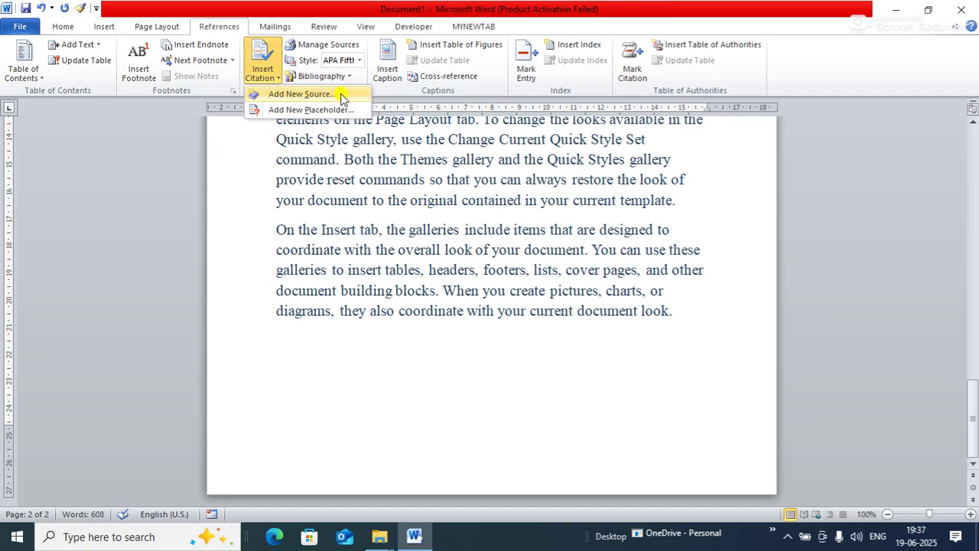
click(340, 95)
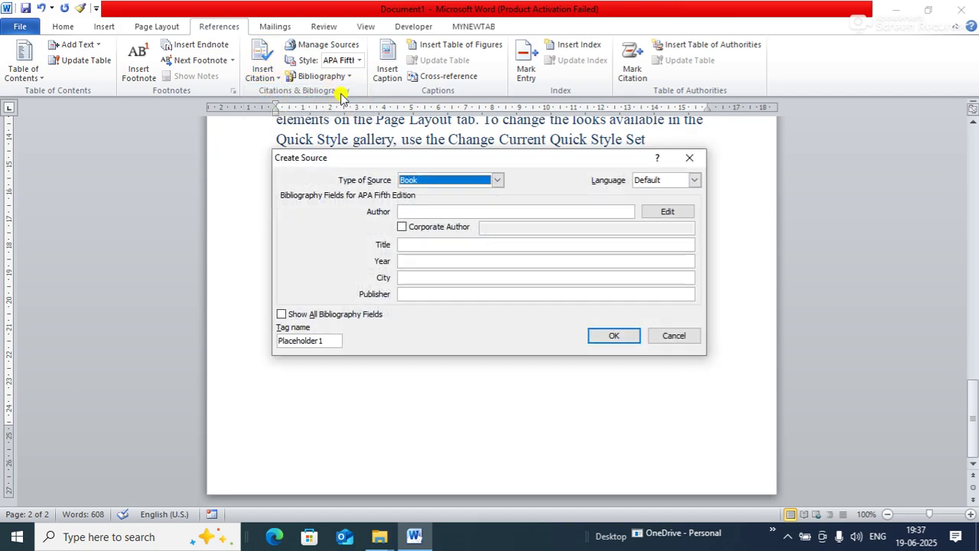
- Try the source types Book Section, Journal Article and Report to compare their bibliography fields, and return to Book
click(496, 182)
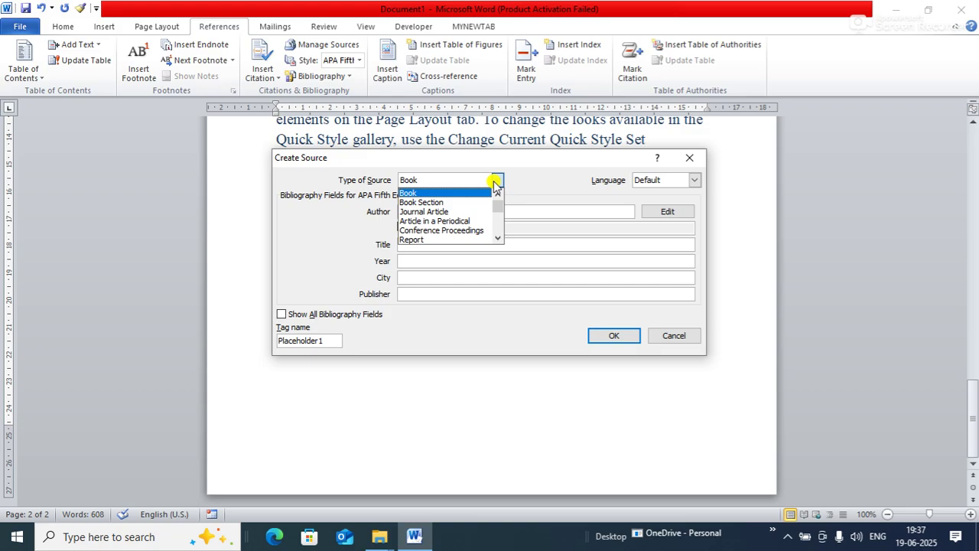
click(470, 178)
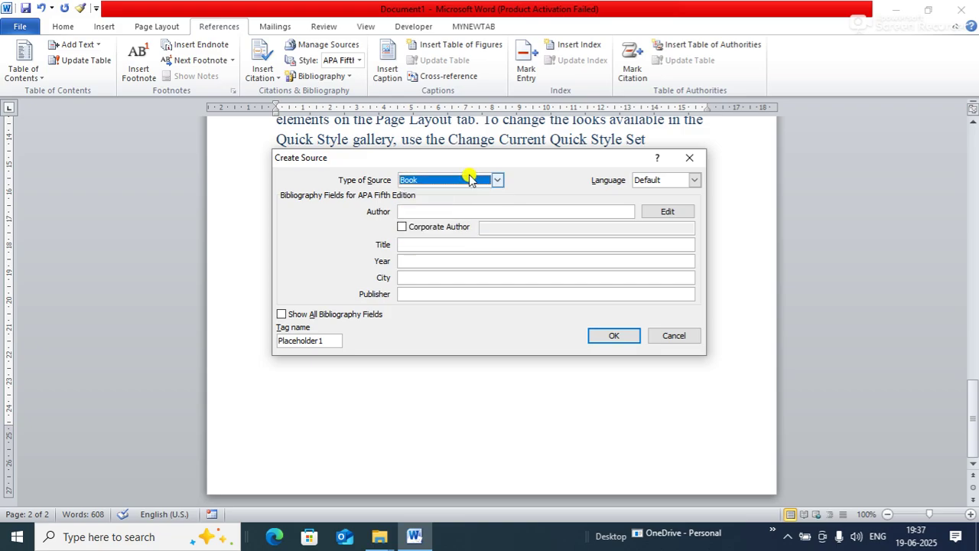
click(471, 179)
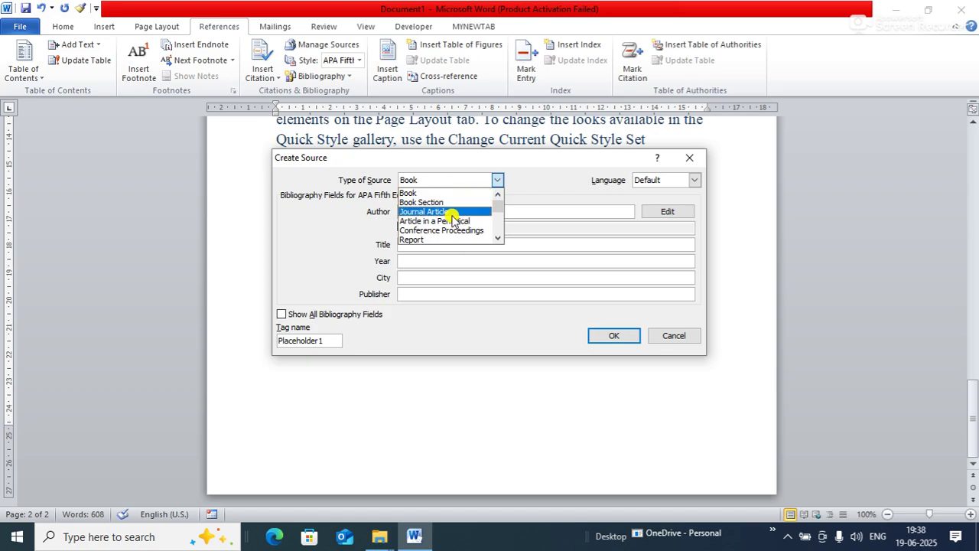
click(453, 203)
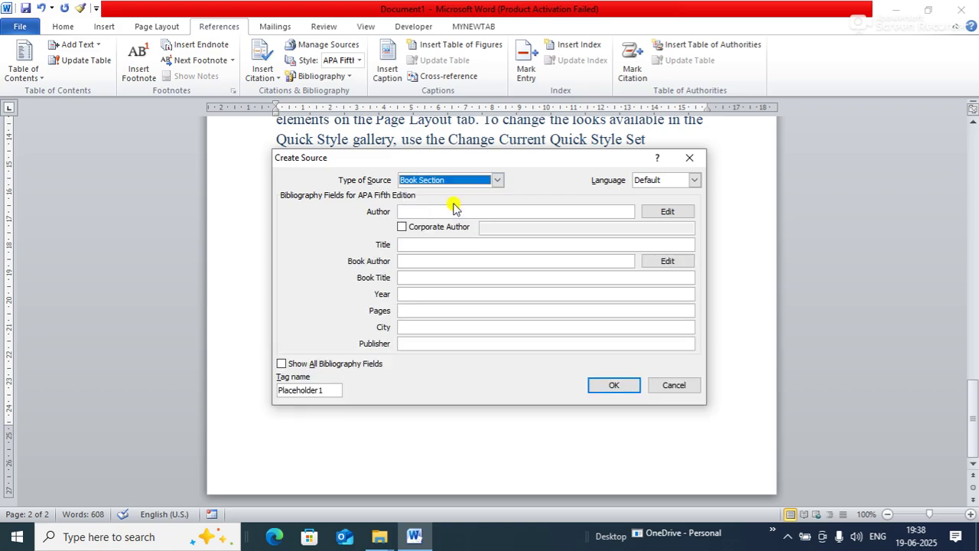
click(455, 182)
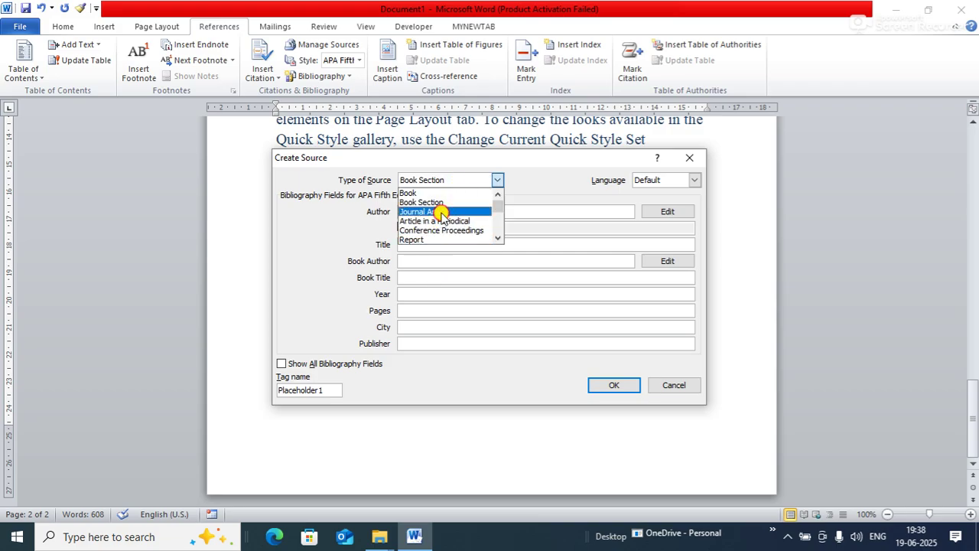
click(442, 212)
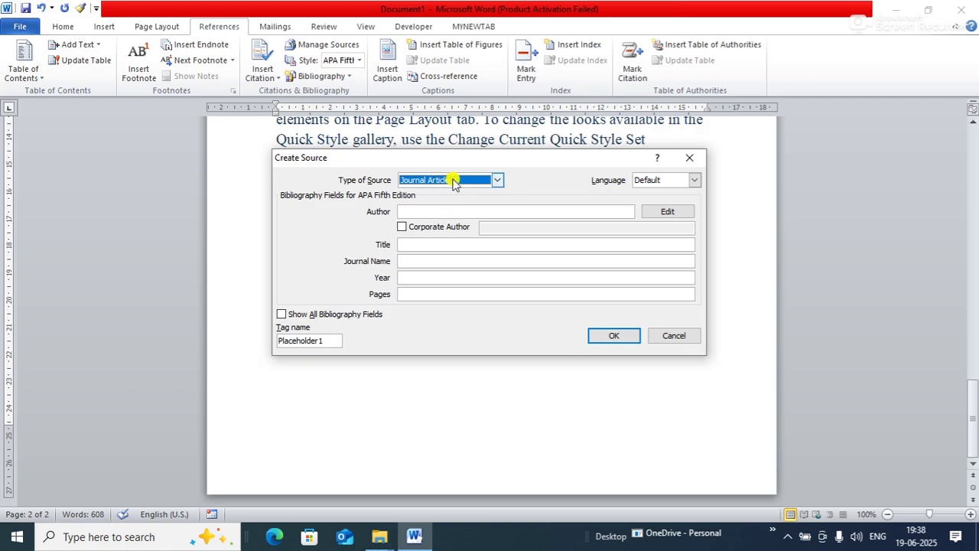
click(455, 180)
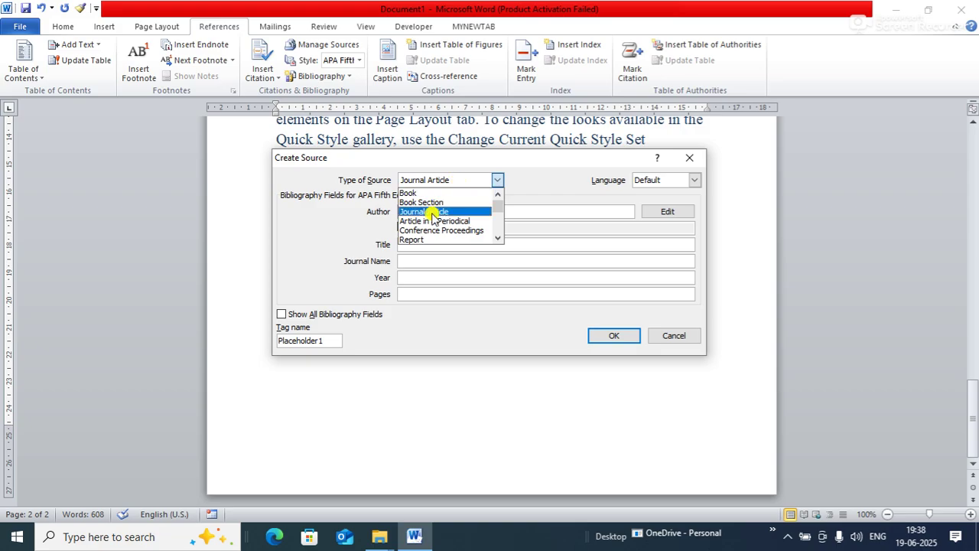
click(428, 240)
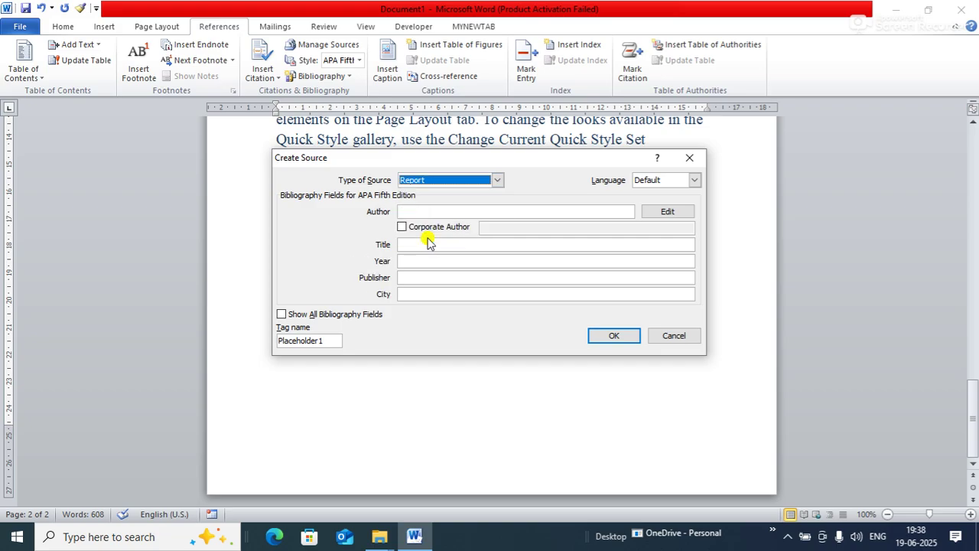
click(484, 182)
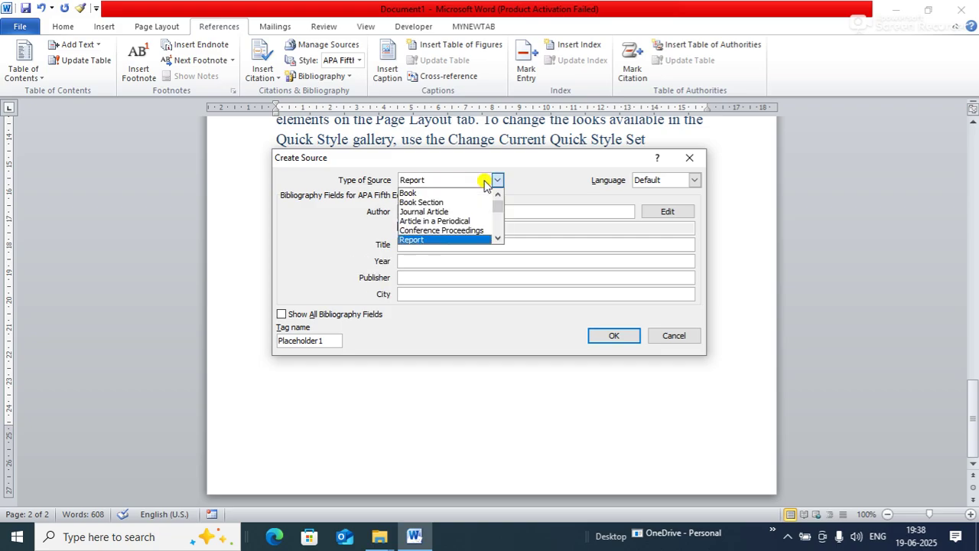
click(445, 193)
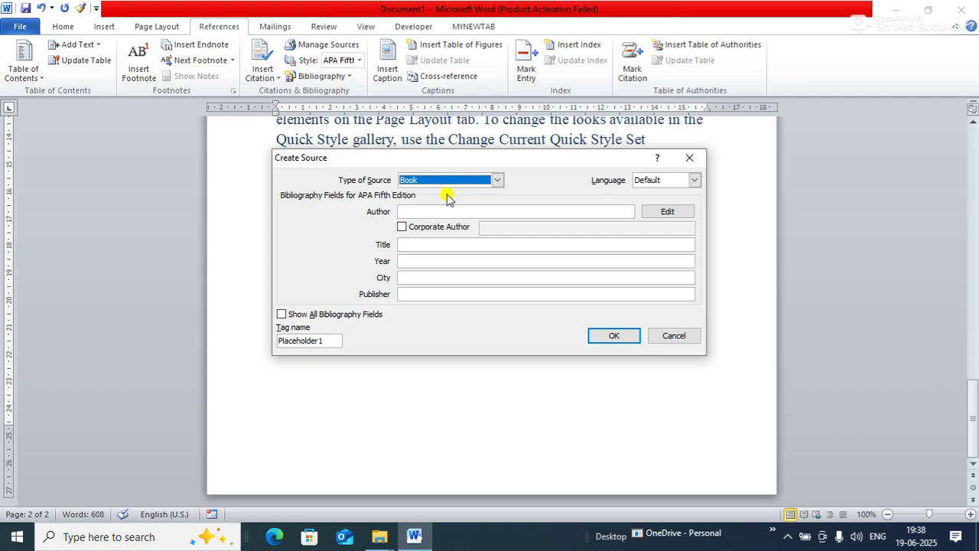
- Check which languages are available for the new source
click(646, 181)
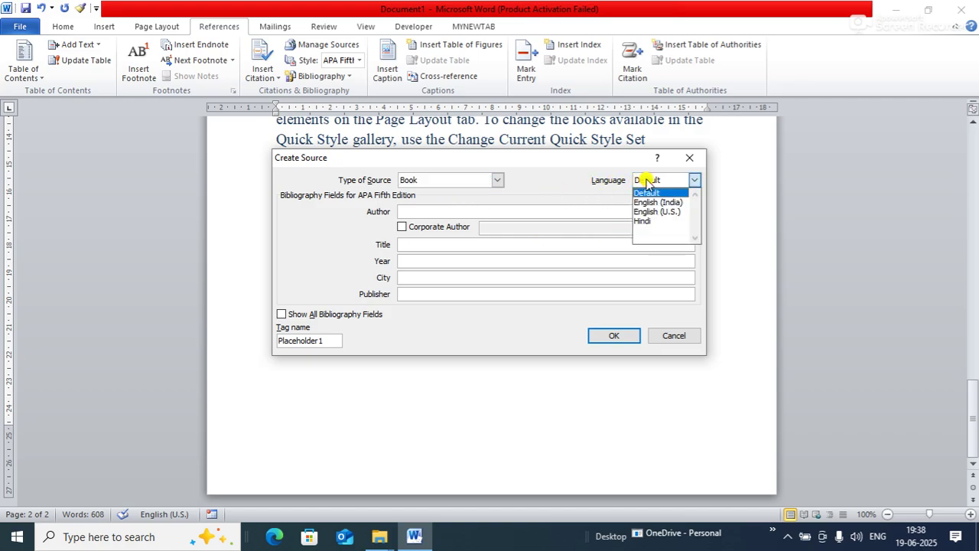
click(646, 181)
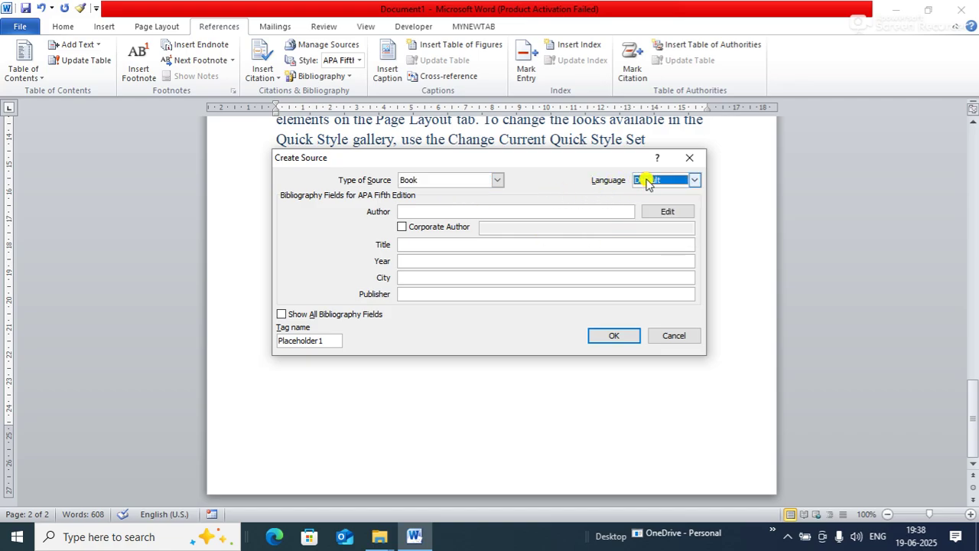
click(646, 181)
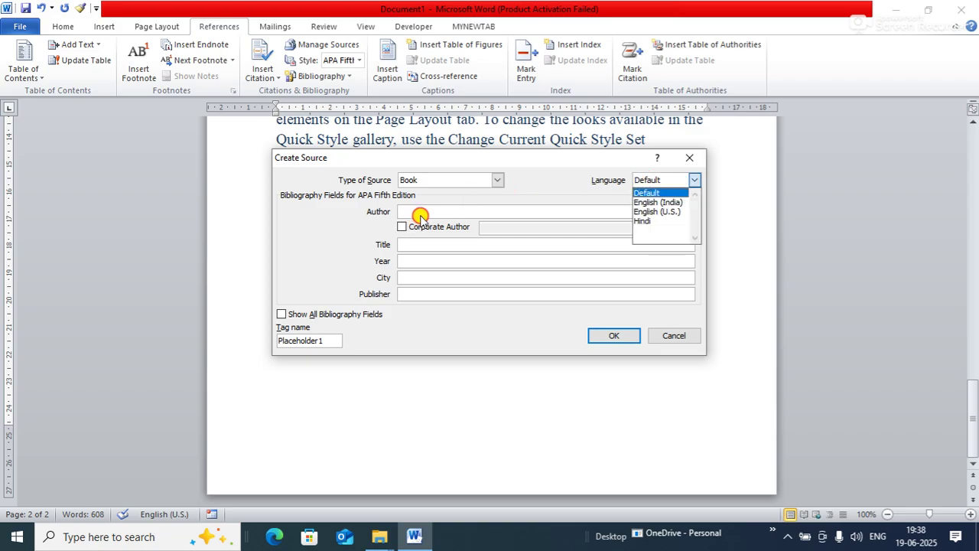
- Enter the author's name and the title "MASTERING IN OFFICE AUTOMATION" for the book source
click(420, 213)
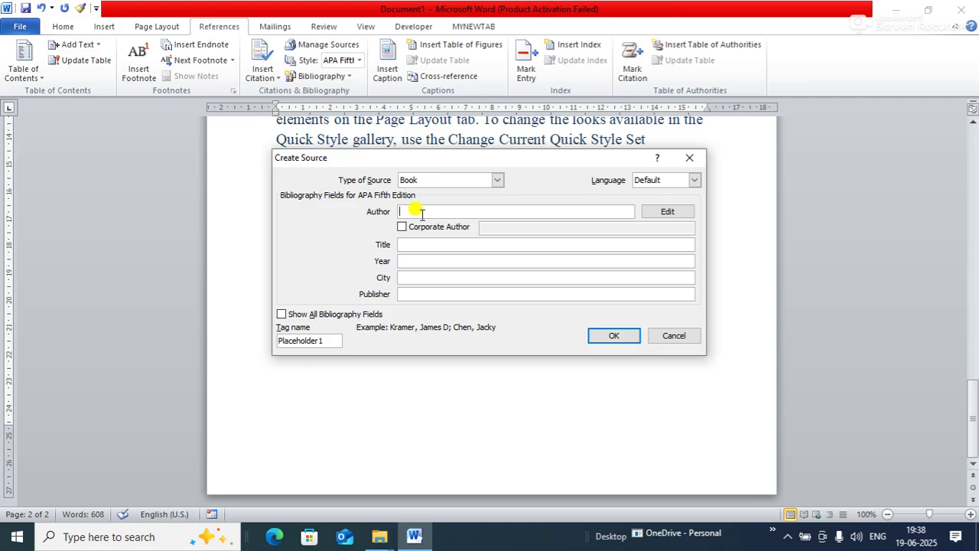
text(Khush)
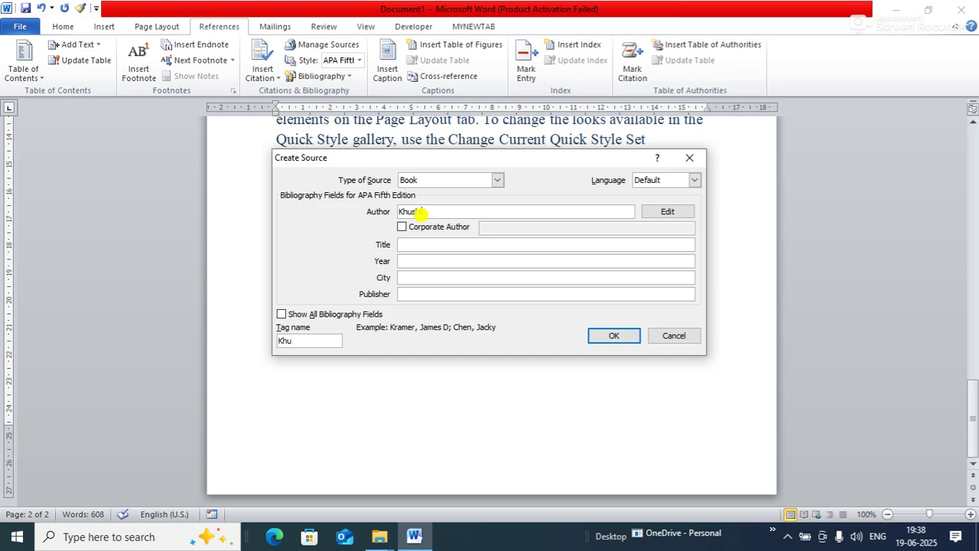
text(i)
click(434, 245)
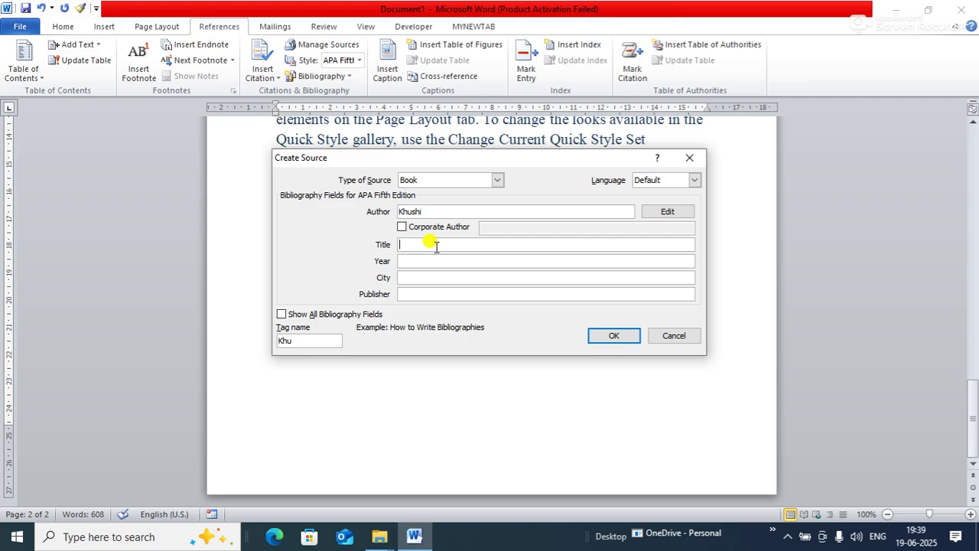
text(Mad)
key(BackSpace)
key(BackSpace)
key(BackSpace)
text(MASTERING IN OFFIE)
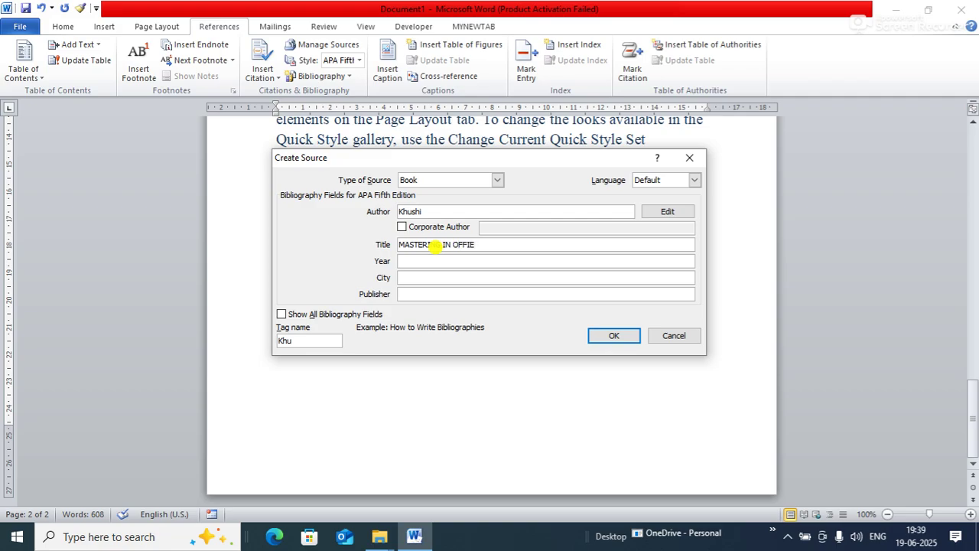
key(BackSpace)
text(CE AUTOMATION)
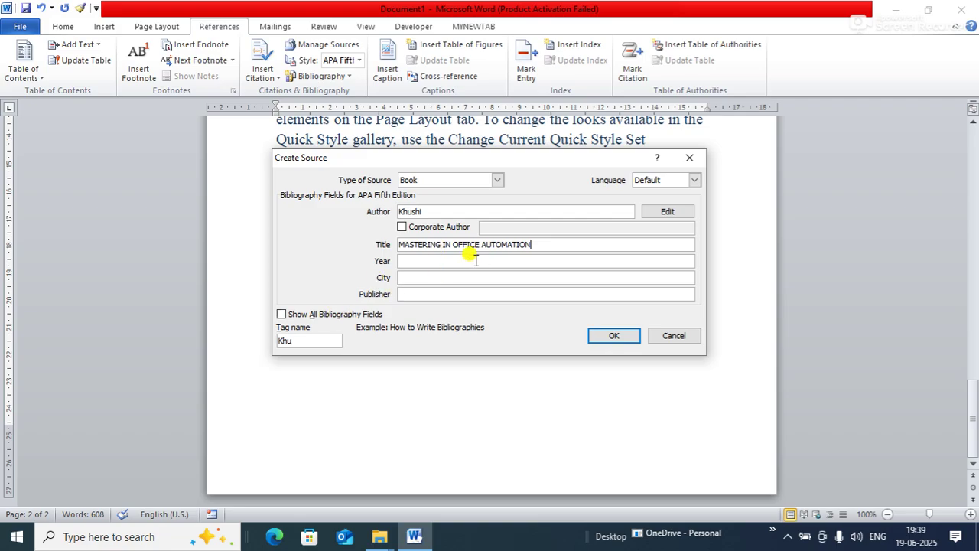
- Set the source's year to 2025, city to PATNA and publisher to HUBNET, and insert its citation
click(473, 260)
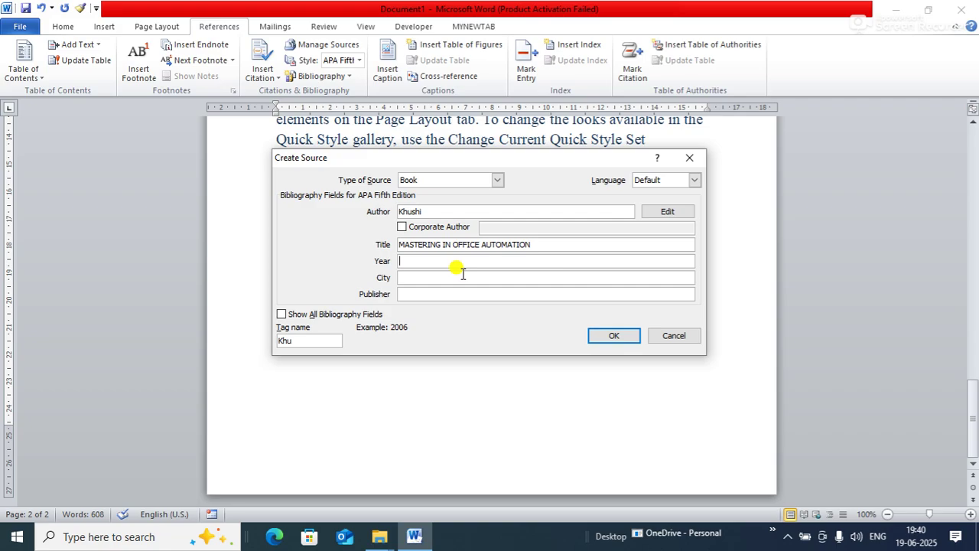
text(2025)
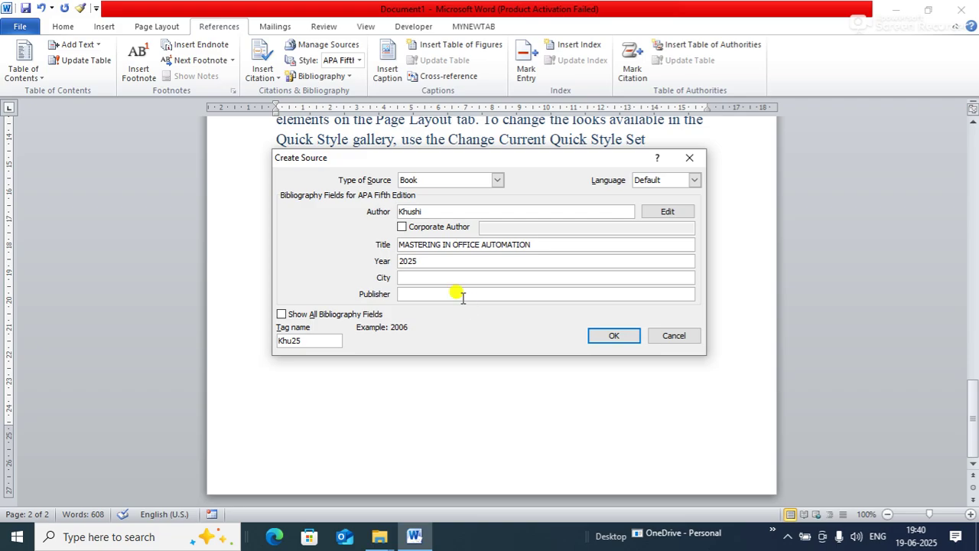
click(454, 278)
text(PATNA)
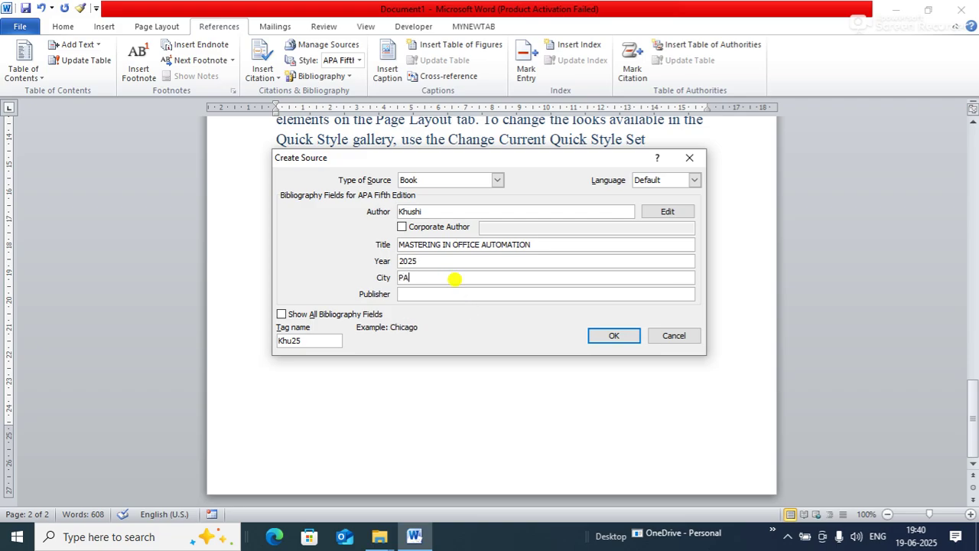
click(427, 295)
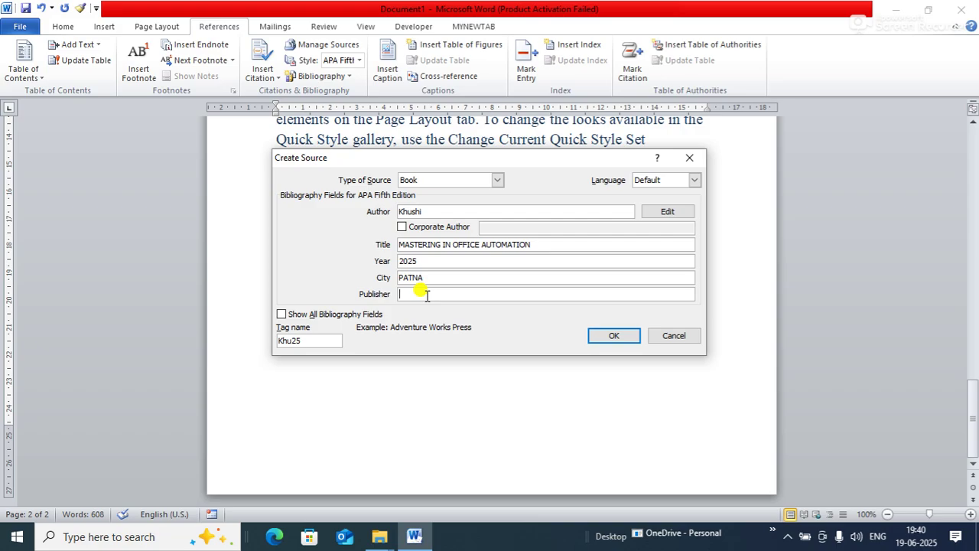
text(ABC)
text(BNET)
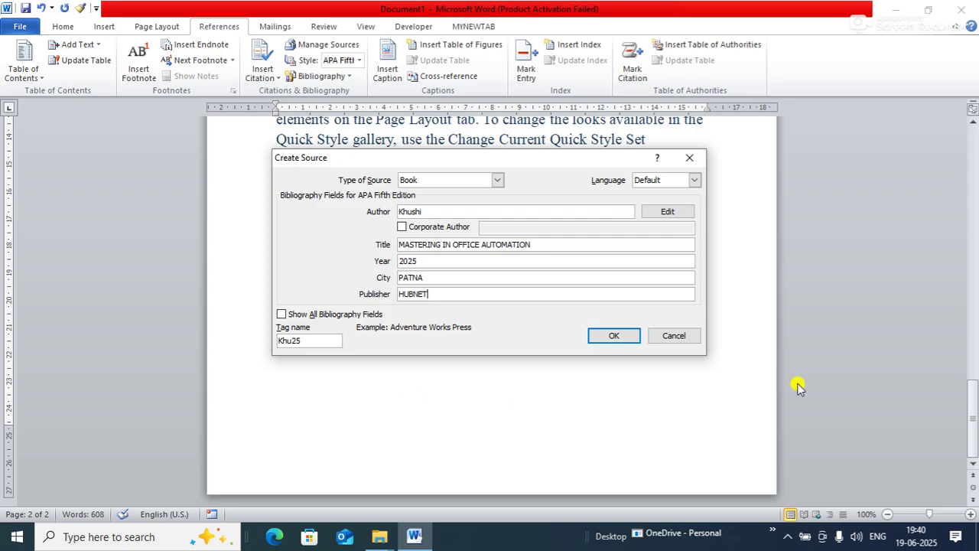
click(607, 338)
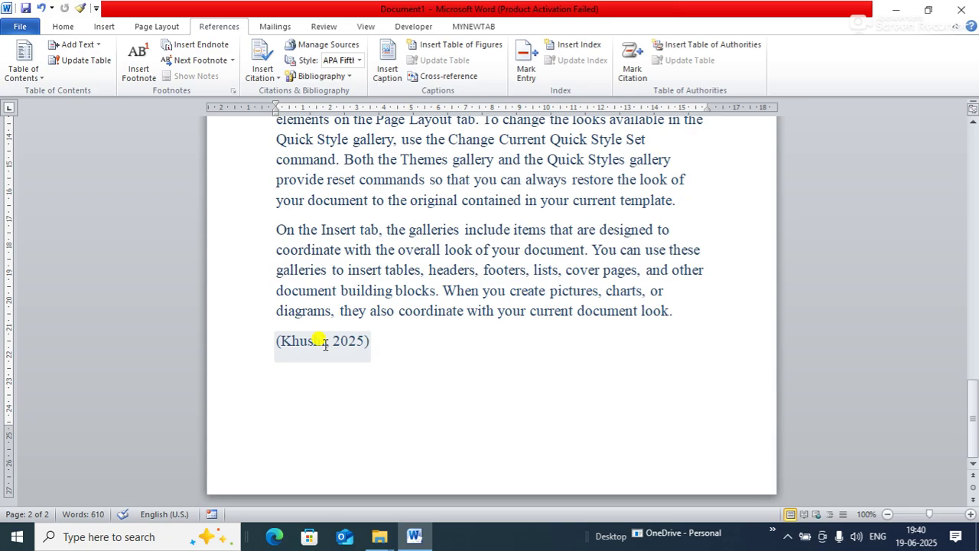
- Review the editing and updating options available for the inserted citation
click(240, 375)
click(286, 339)
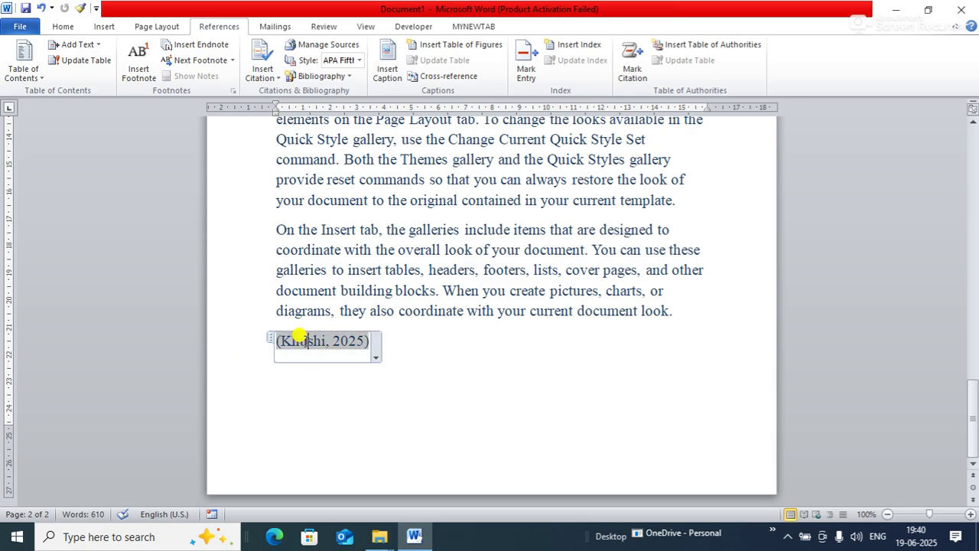
right_click(378, 364)
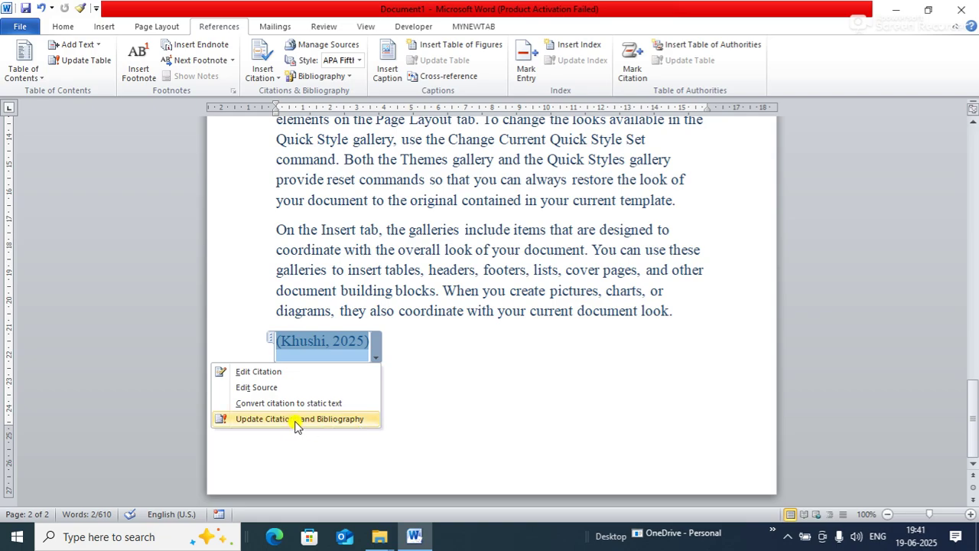
click(501, 378)
click(478, 385)
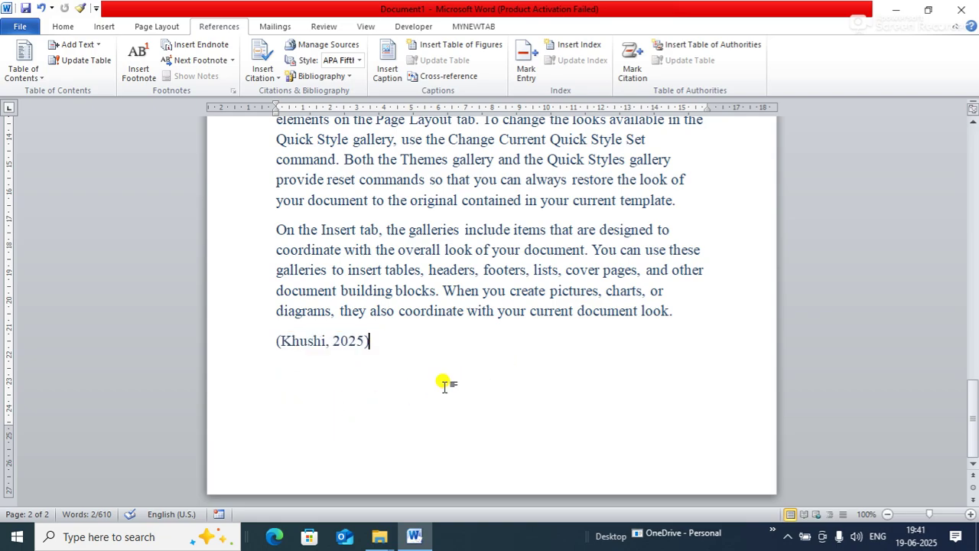
- Insert the built-in Bibliography on a new page after the citation
click(348, 79)
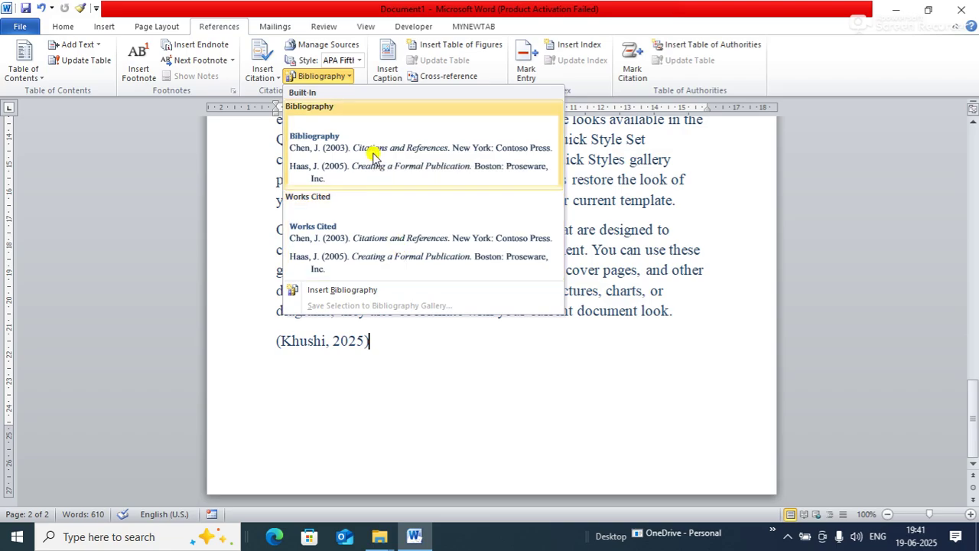
click(400, 341)
key(Return)
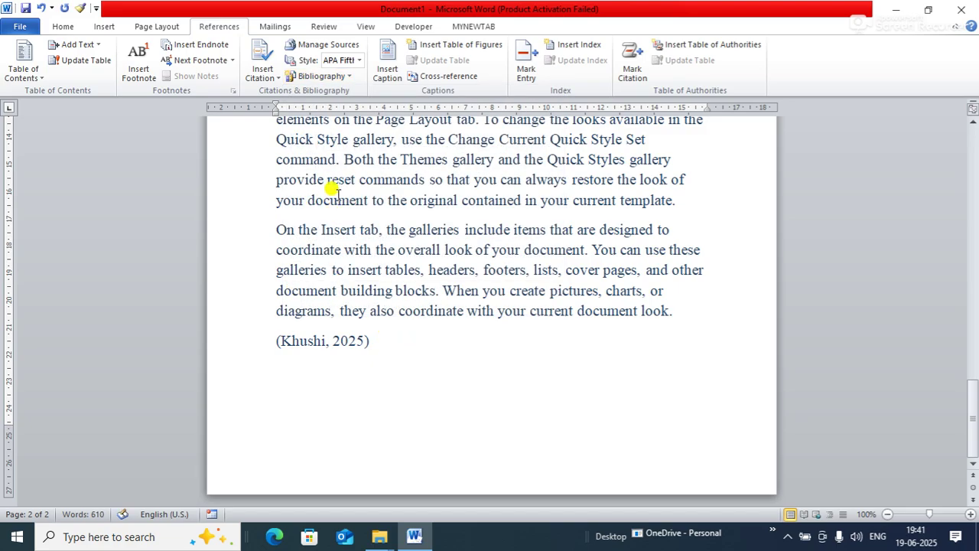
click(322, 77)
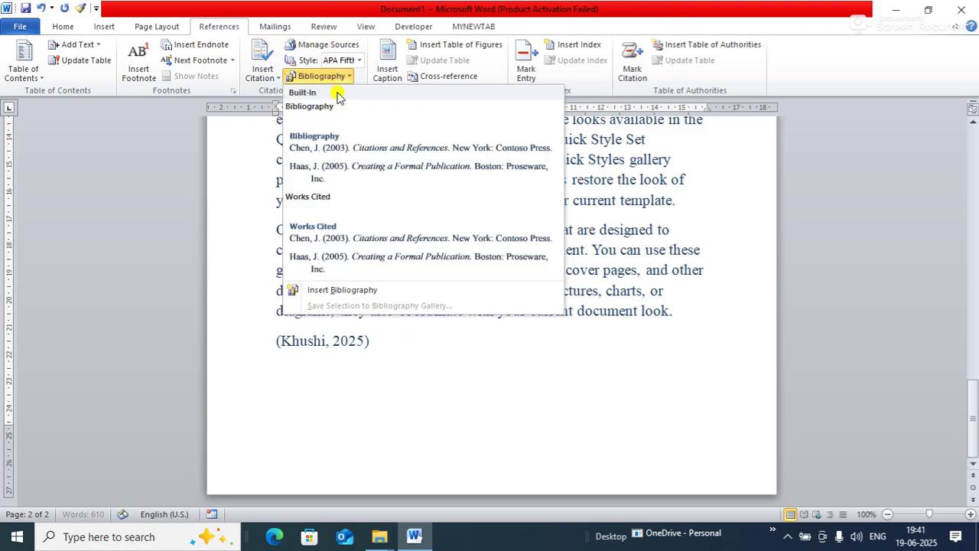
click(340, 147)
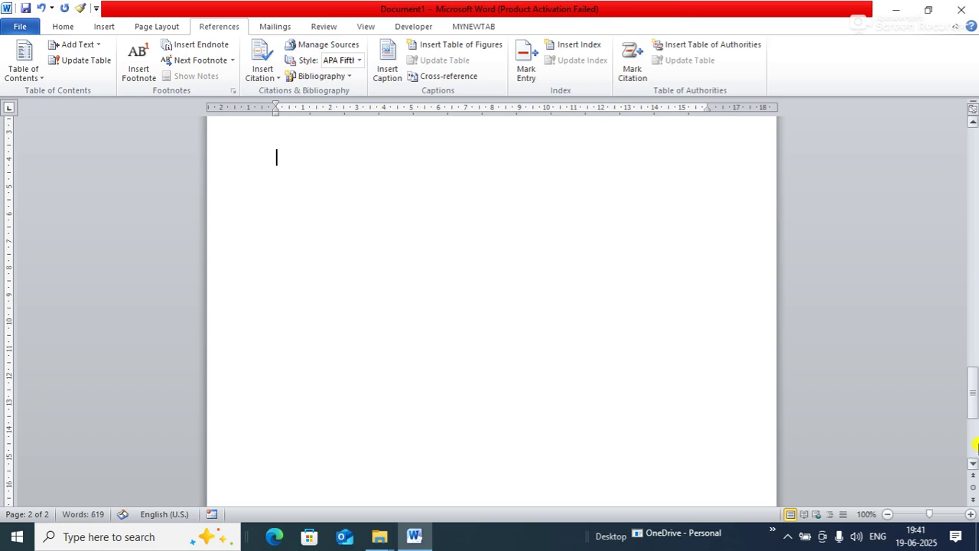
- Examine the generated bibliography entry and compare it with the citation on the preceding page
mouse_move(966, 422)
mouse_down()
mouse_move(963, 343)
mouse_move(967, 360)
mouse_up()
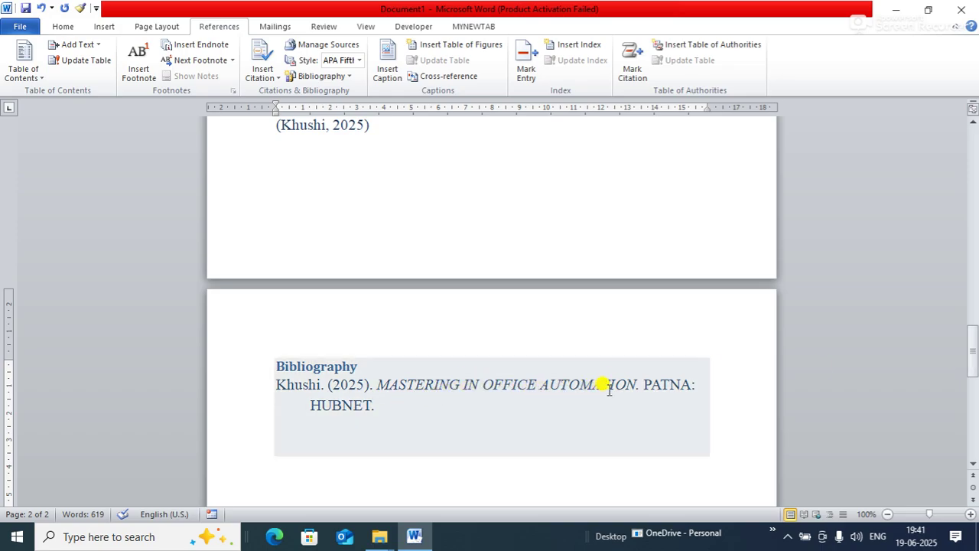
click(516, 396)
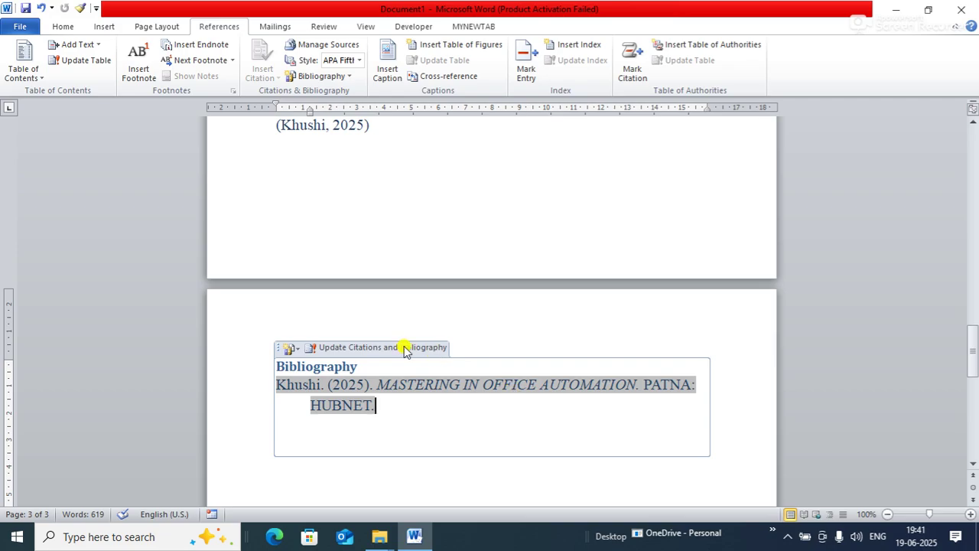
drag(971, 341, 969, 329)
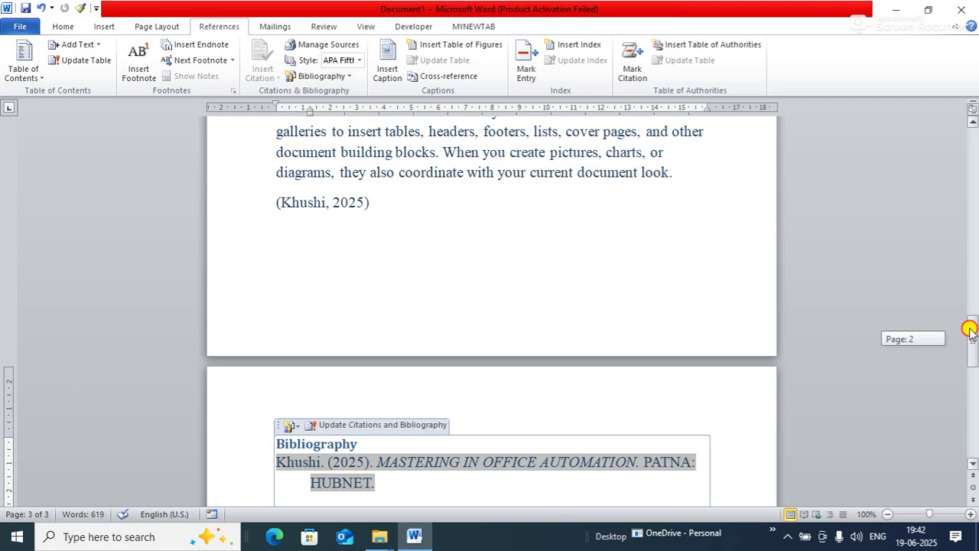
drag(970, 329, 972, 349)
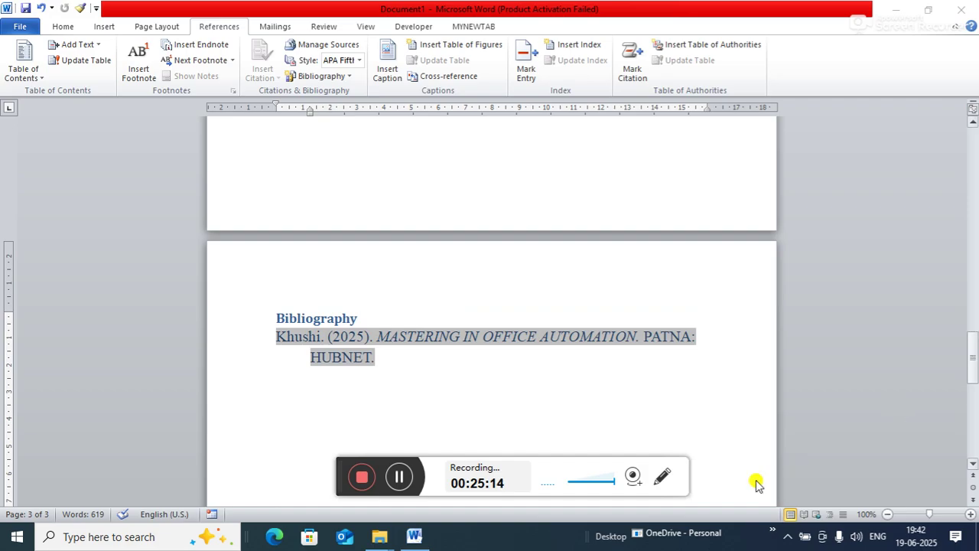
click(401, 477)
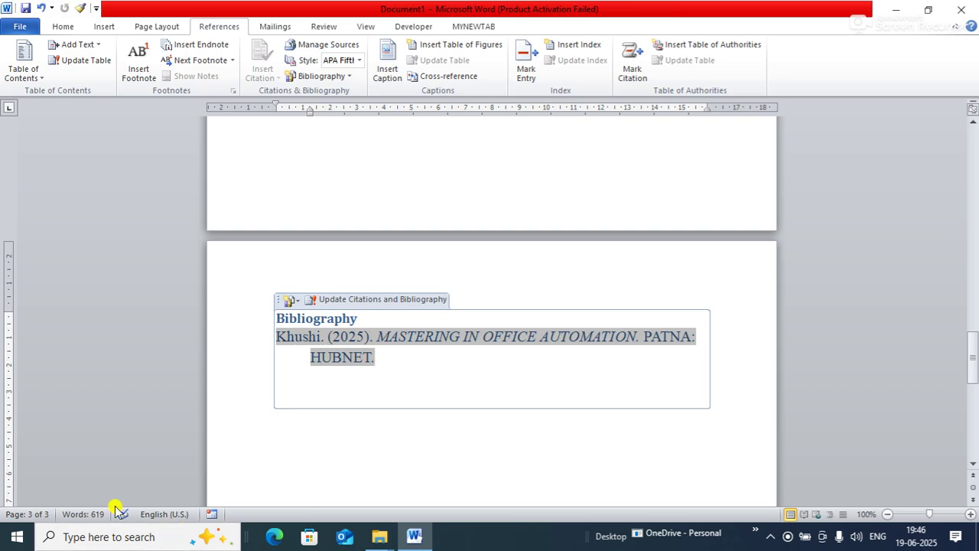
- Delete the entire contents of the document, including the sample text, citation and bibliography
click(402, 193)
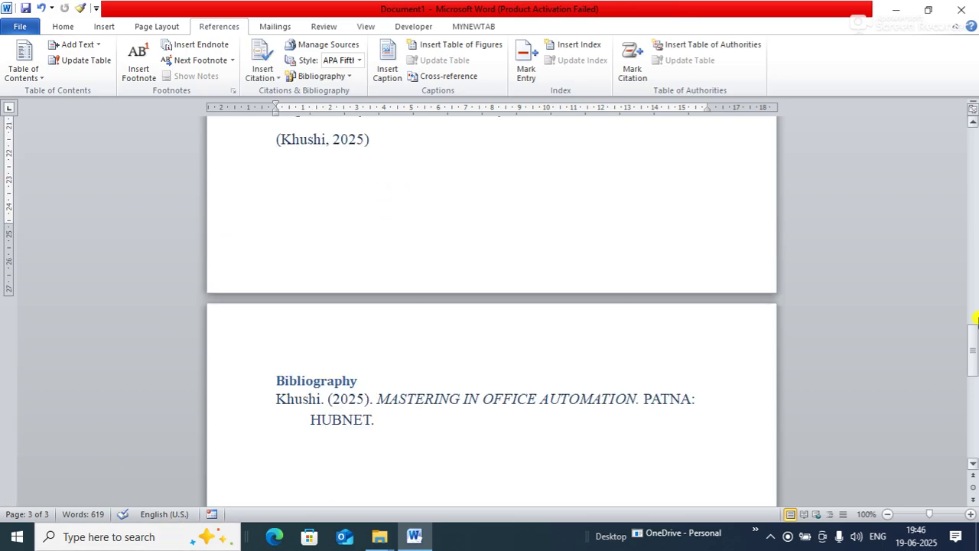
key(ctrl+a)
key(Delete)
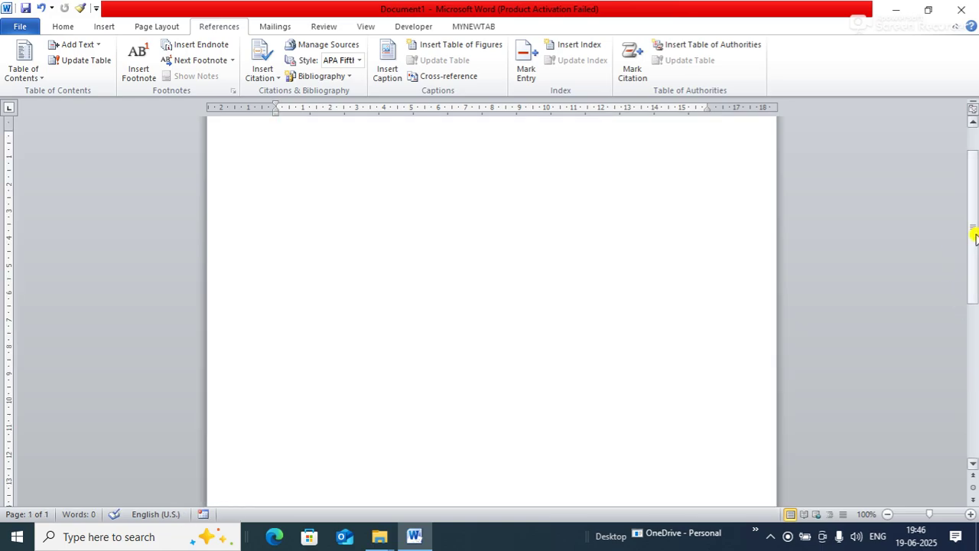
scroll(954, 191, up, 2)
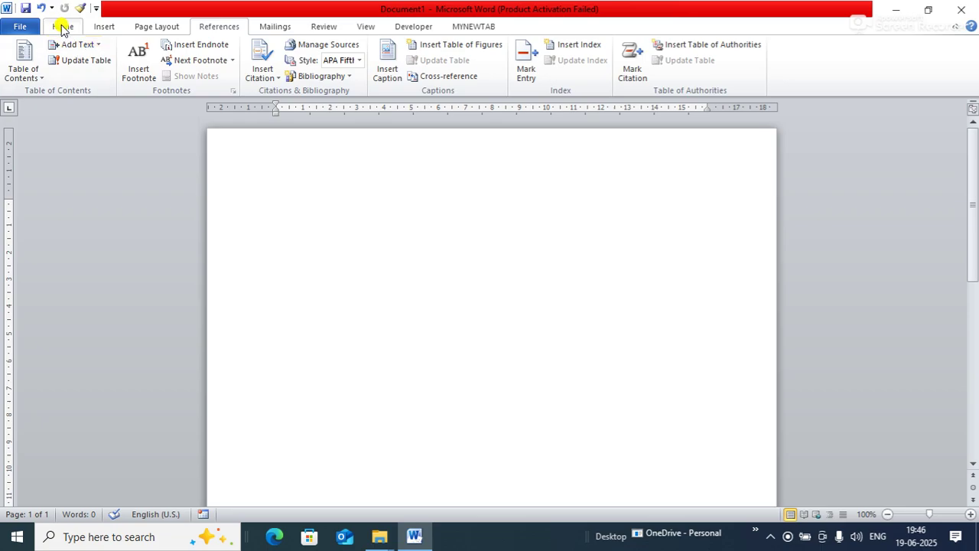
- Insert the picture "ak" from the Camera Roll folder and shrink it to about 3.3 cm high by 5.9 cm wide
click(104, 26)
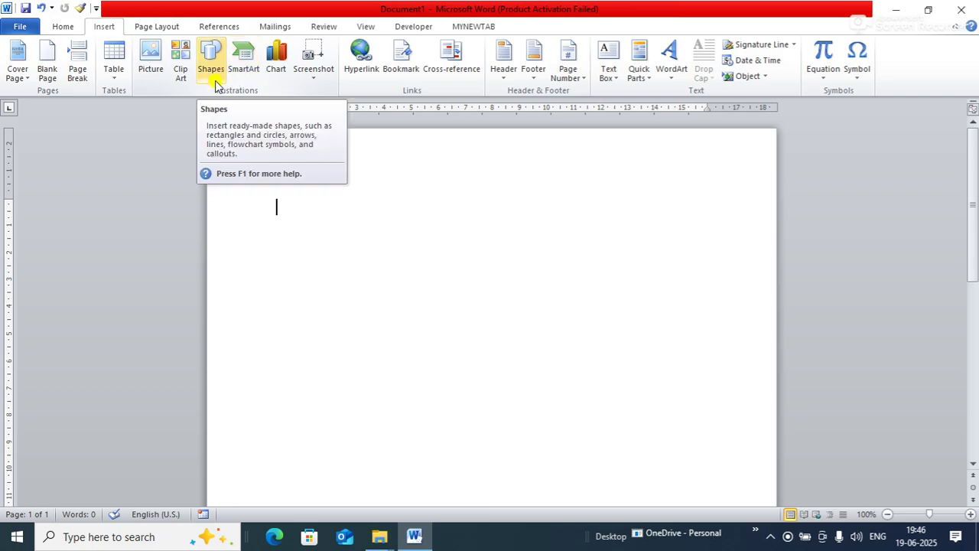
click(154, 63)
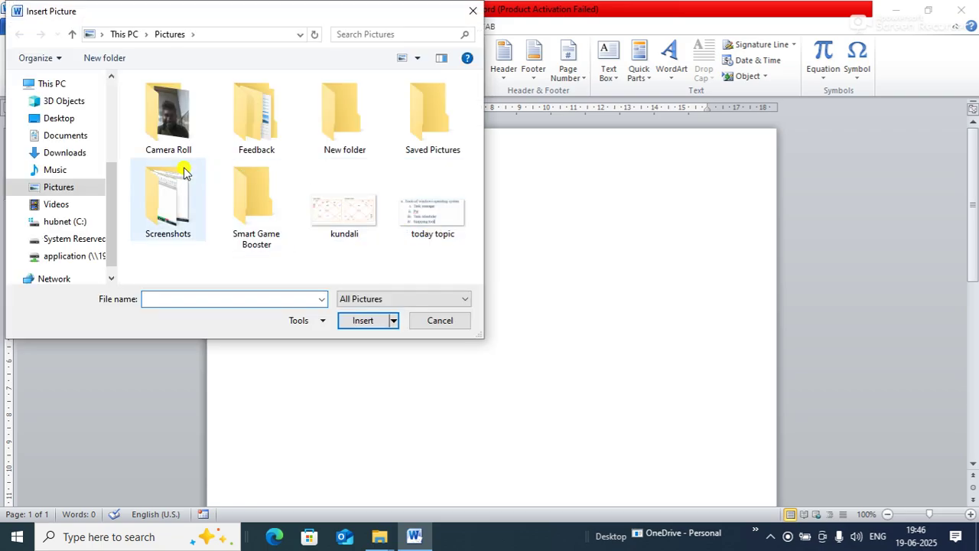
double_click(183, 136)
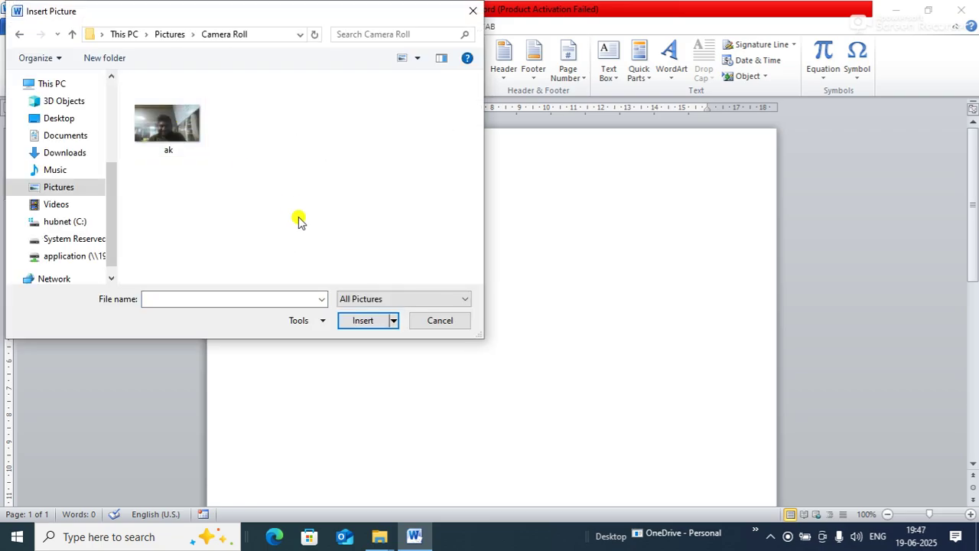
double_click(190, 140)
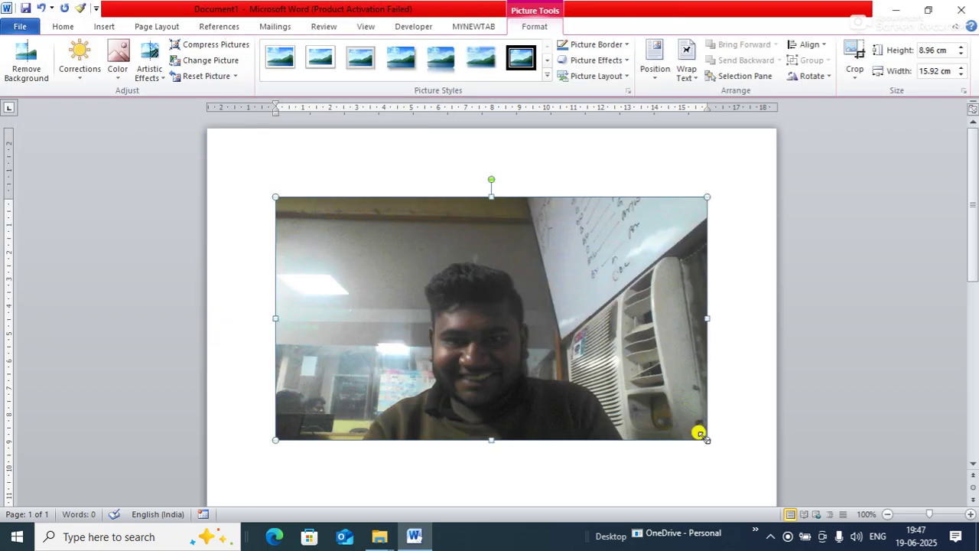
drag(705, 439, 472, 214)
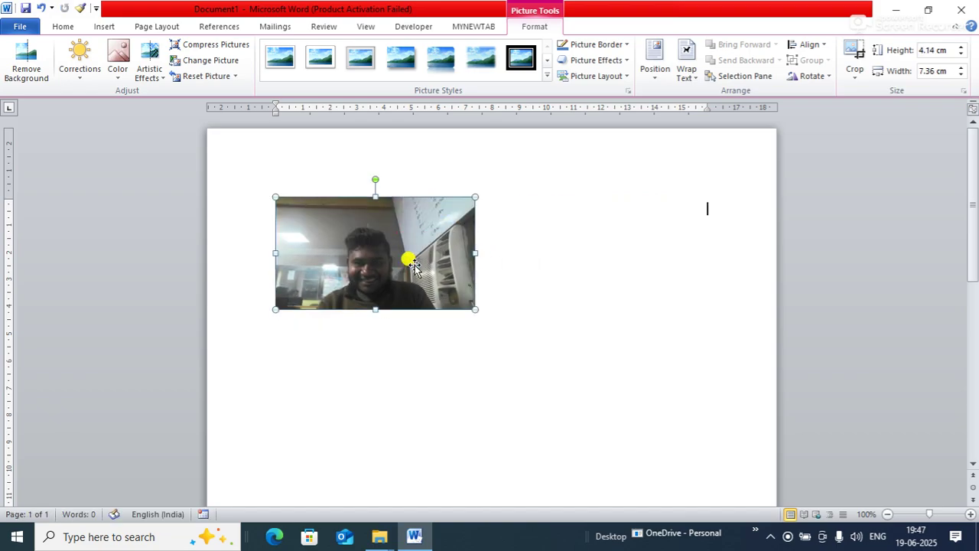
drag(472, 306, 413, 273)
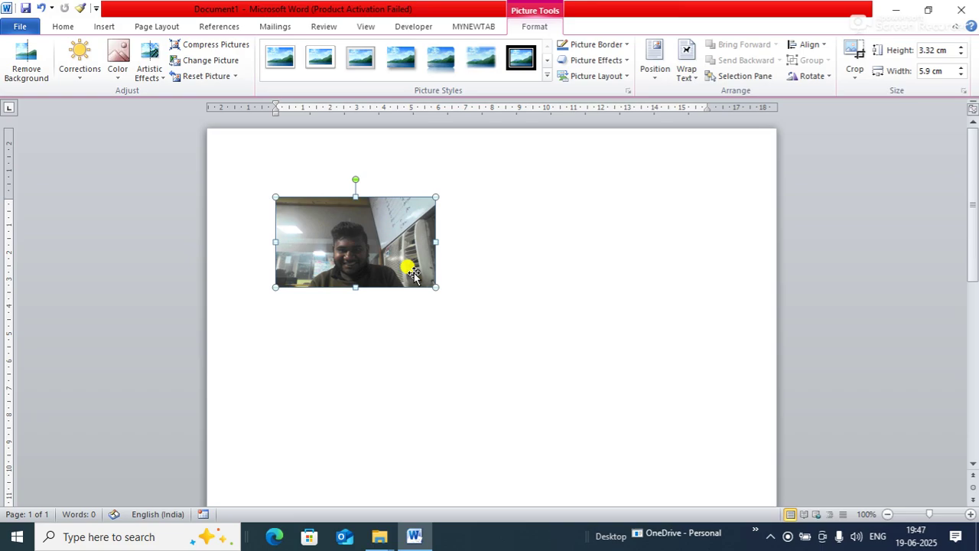
- Check the commands offered for the selected picture, including Insert Caption and Wrap Text
right_click(371, 246)
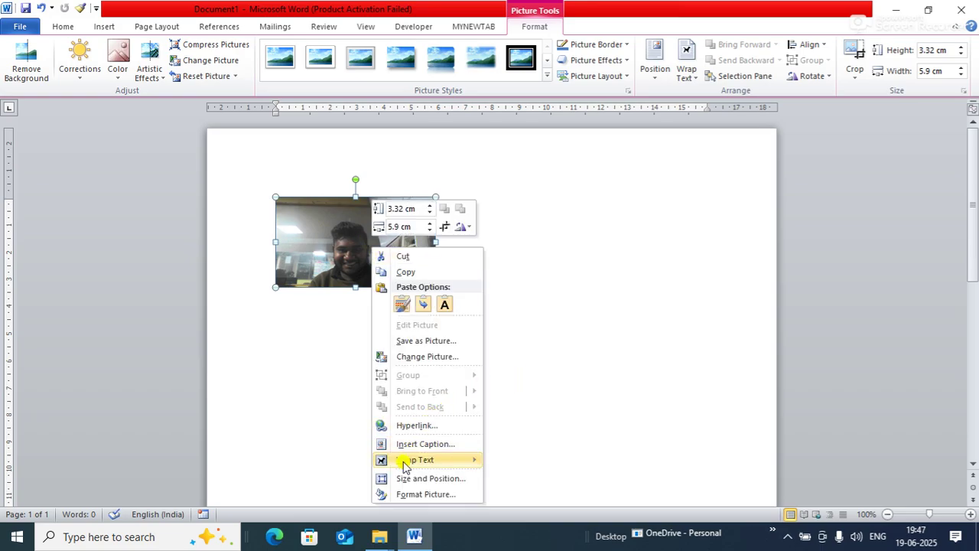
right_click(314, 245)
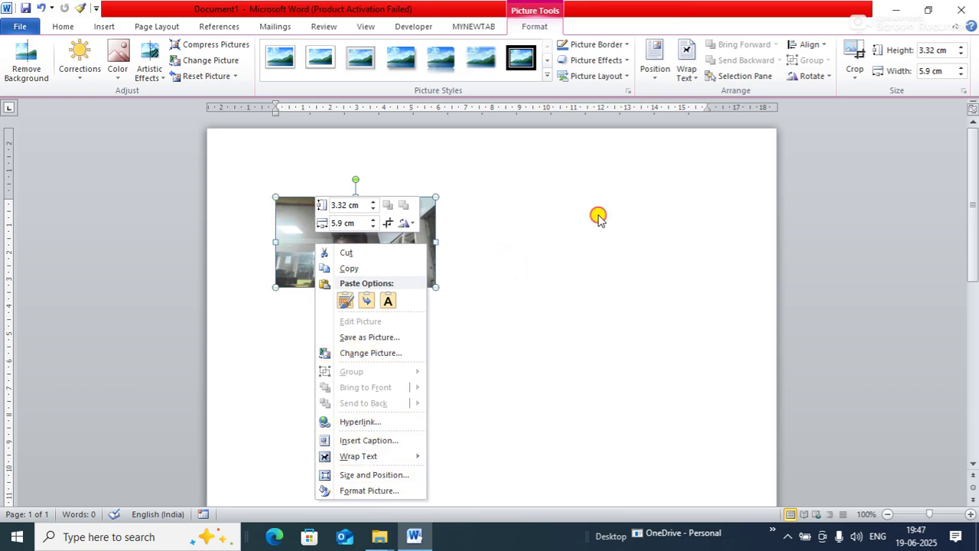
click(444, 205)
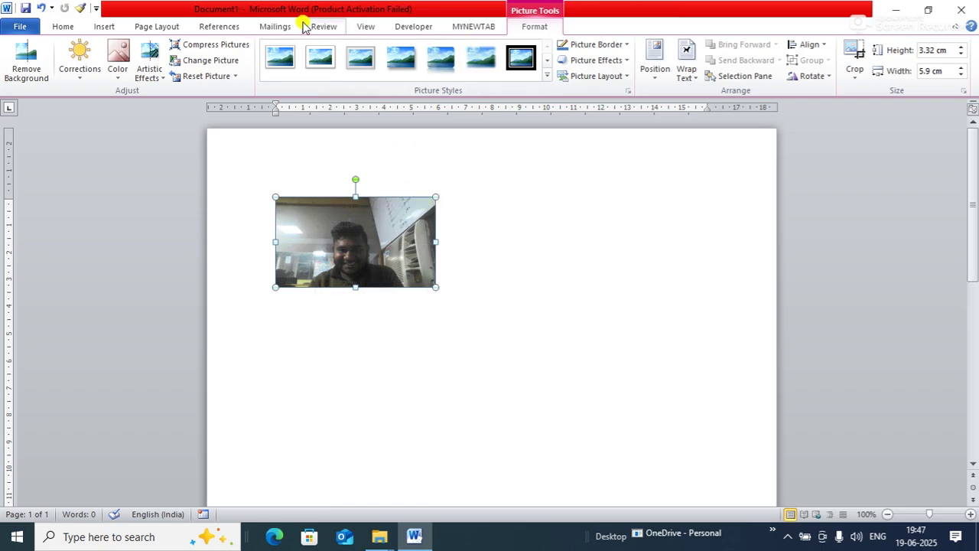
- Start a caption for the picture and check which labels are available, keeping Figure selected
click(221, 26)
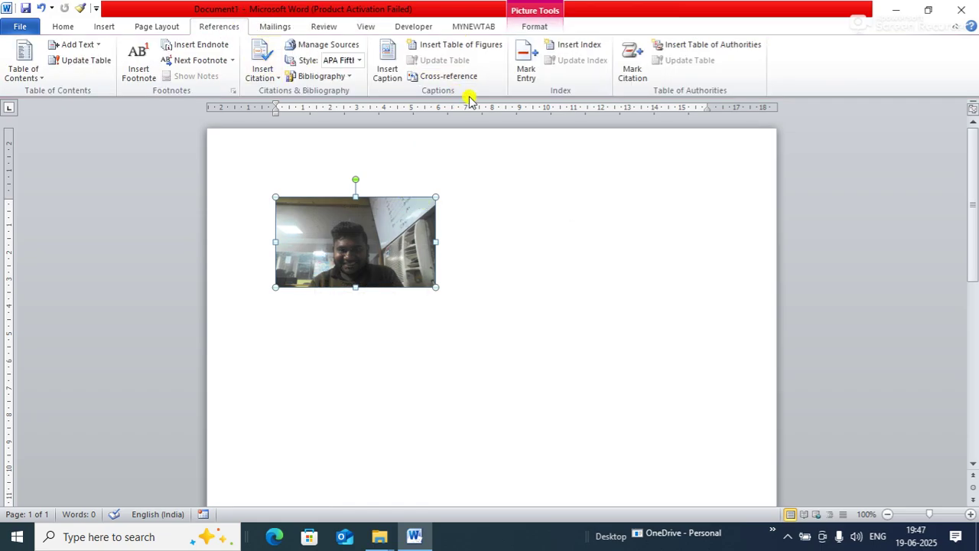
click(386, 68)
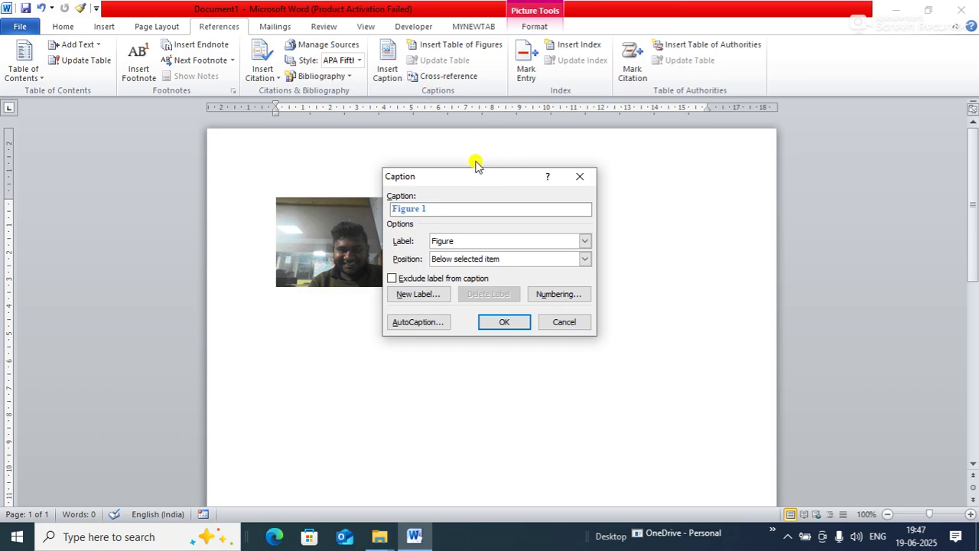
drag(459, 177, 593, 199)
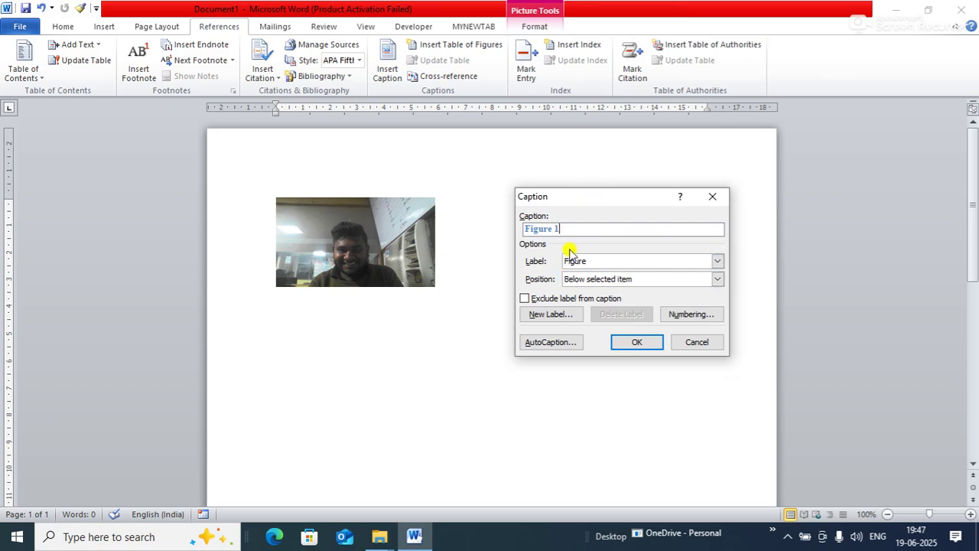
click(616, 262)
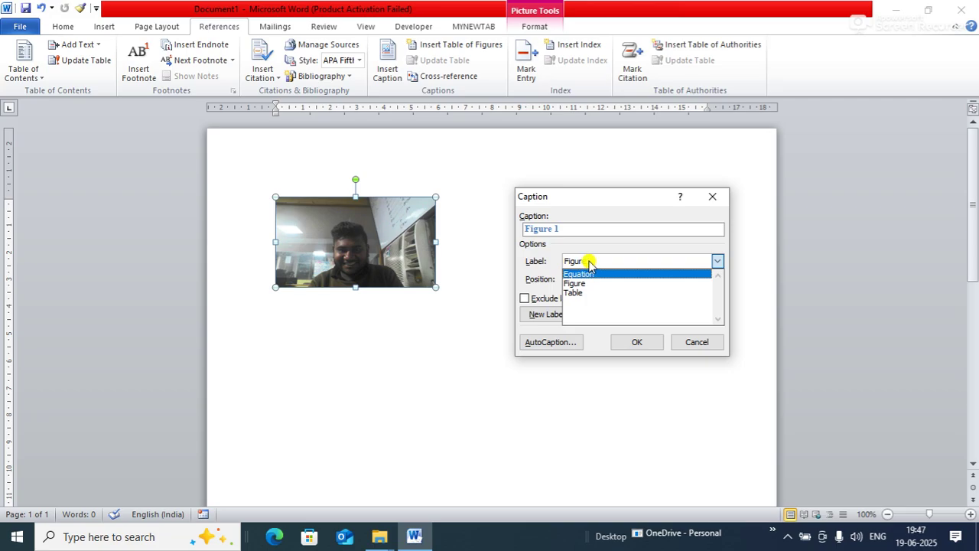
click(589, 263)
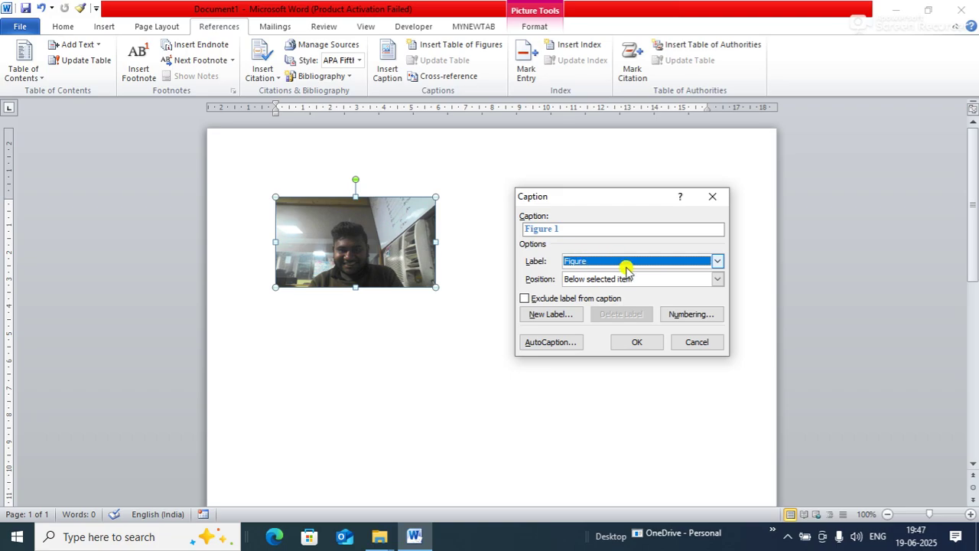
click(628, 262)
click(659, 262)
click(659, 261)
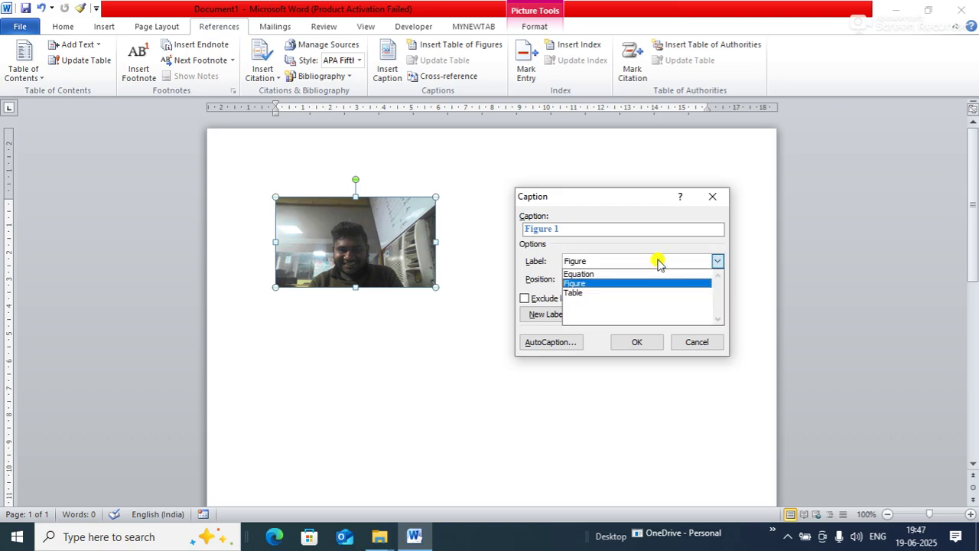
click(646, 262)
- Create a new caption label named PICTURE and check the available caption positions, keeping Below selected item
click(551, 315)
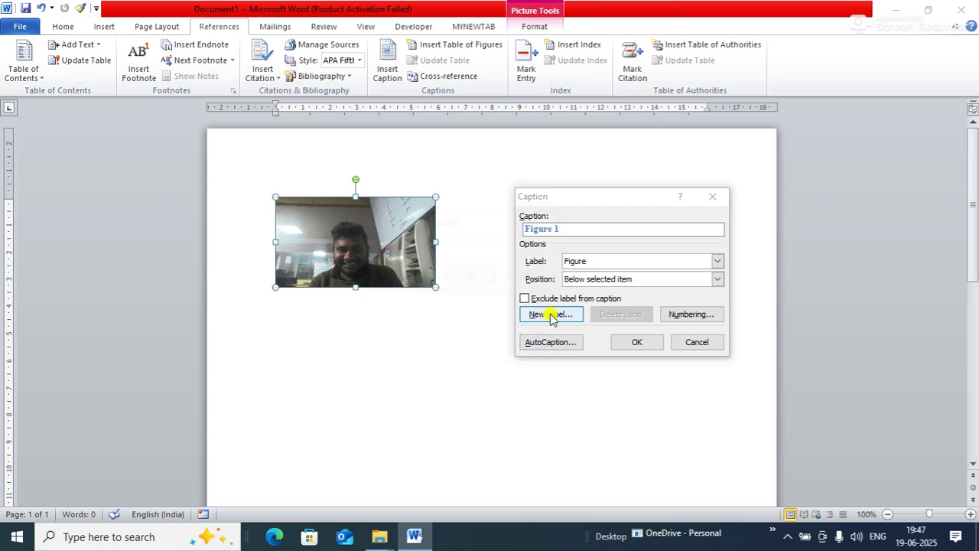
text(PI)
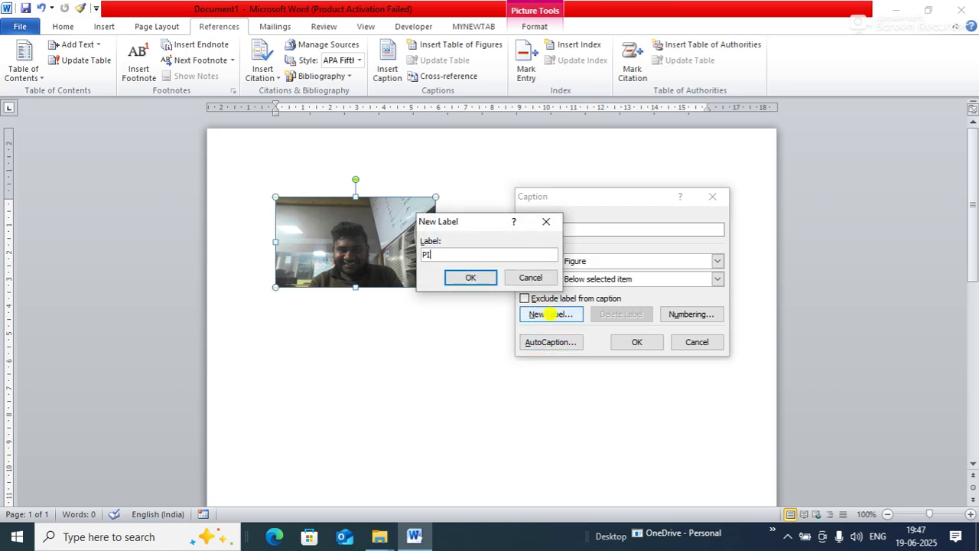
text(CTURE)
click(478, 280)
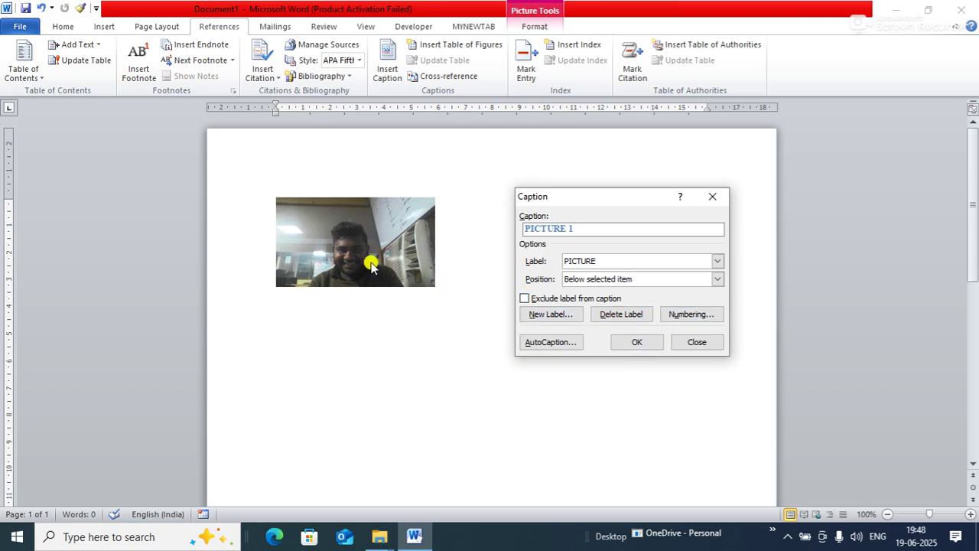
click(595, 279)
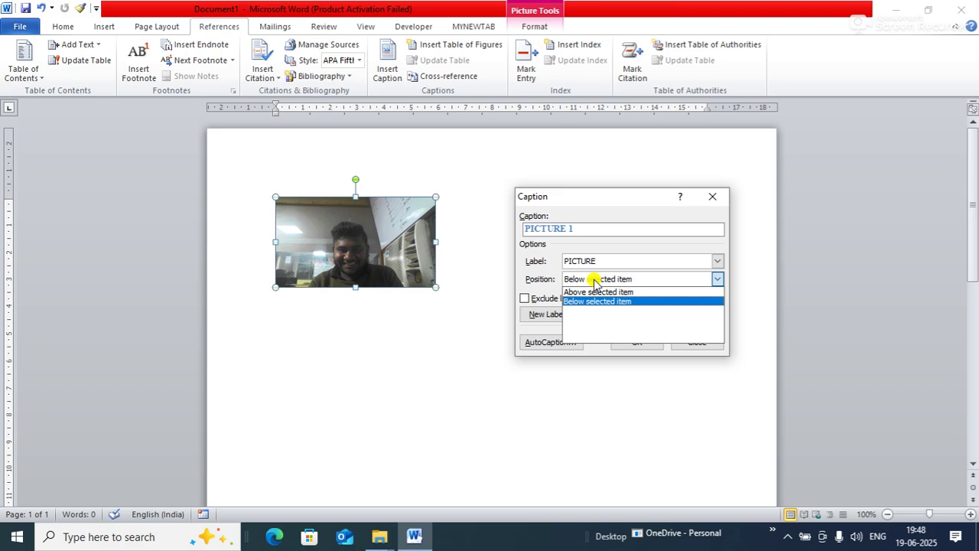
click(595, 280)
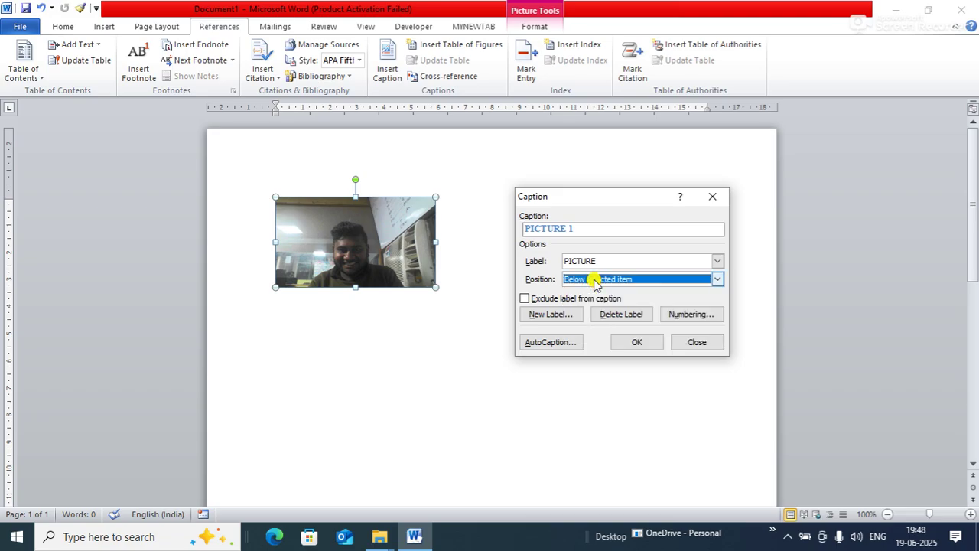
- Insert the PICTURE 1 caption below the picture and generate two paragraphs of sample text under it with =RAND(2)
click(629, 343)
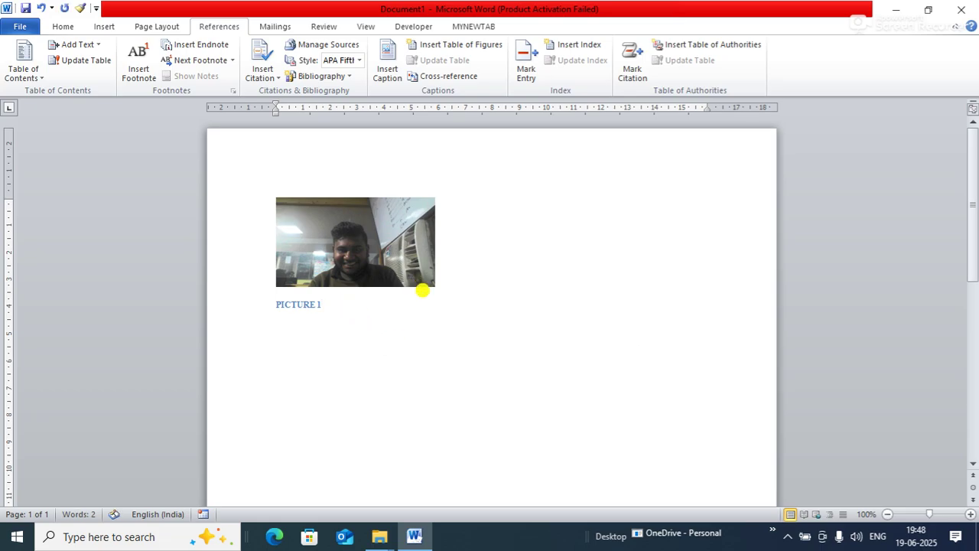
key(Return)
text(=RAND(2))
key(Return)
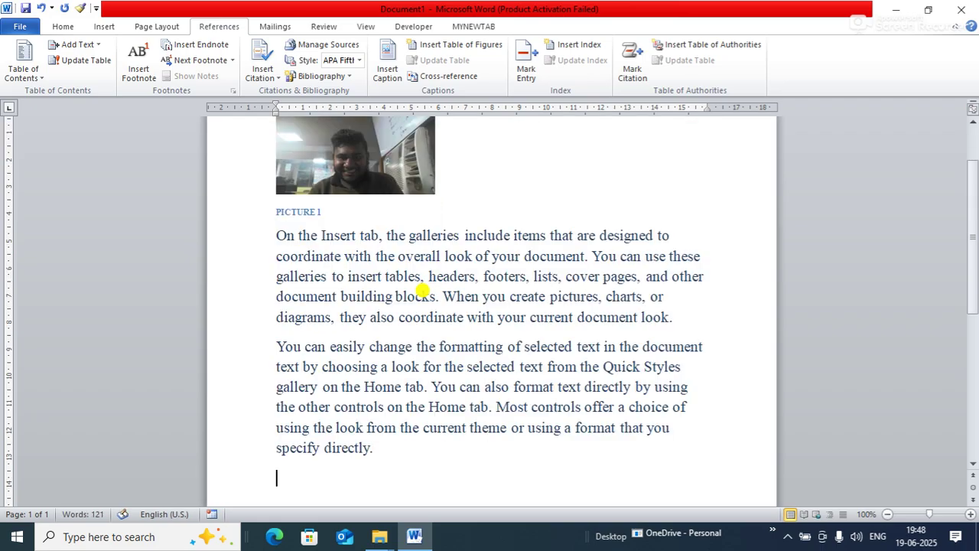
- Search the clip art for COW and insert the cow illustration below the sample text, closing the clip art search
scroll(975, 245, down, 2)
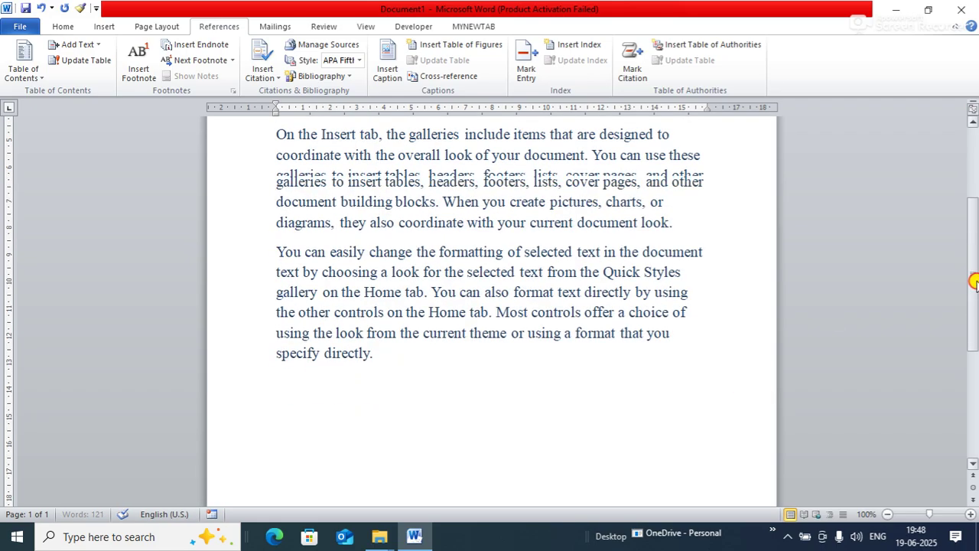
click(99, 27)
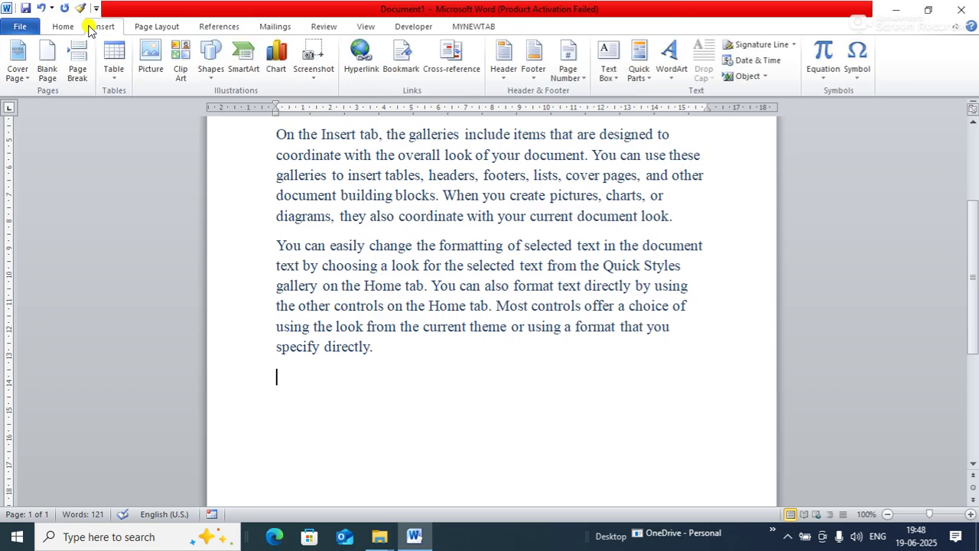
click(184, 69)
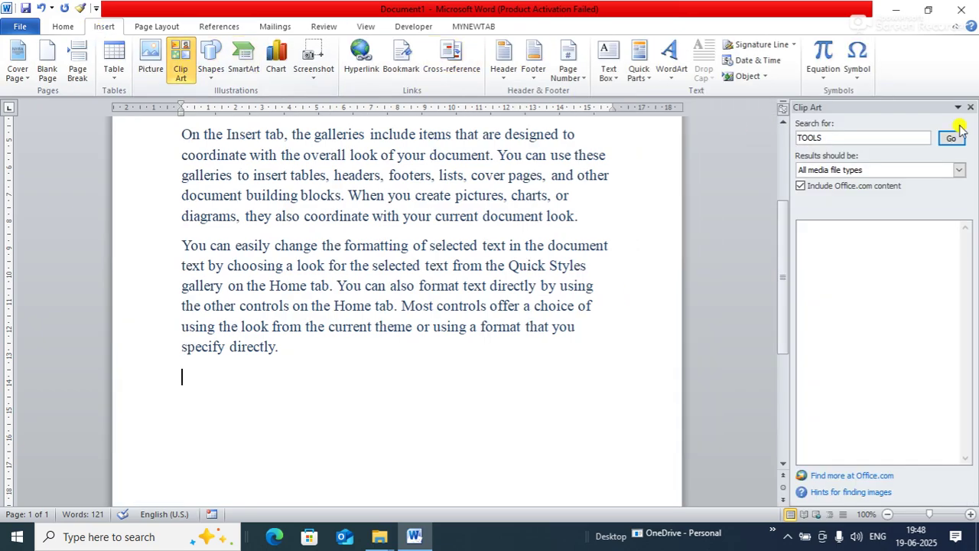
click(885, 137)
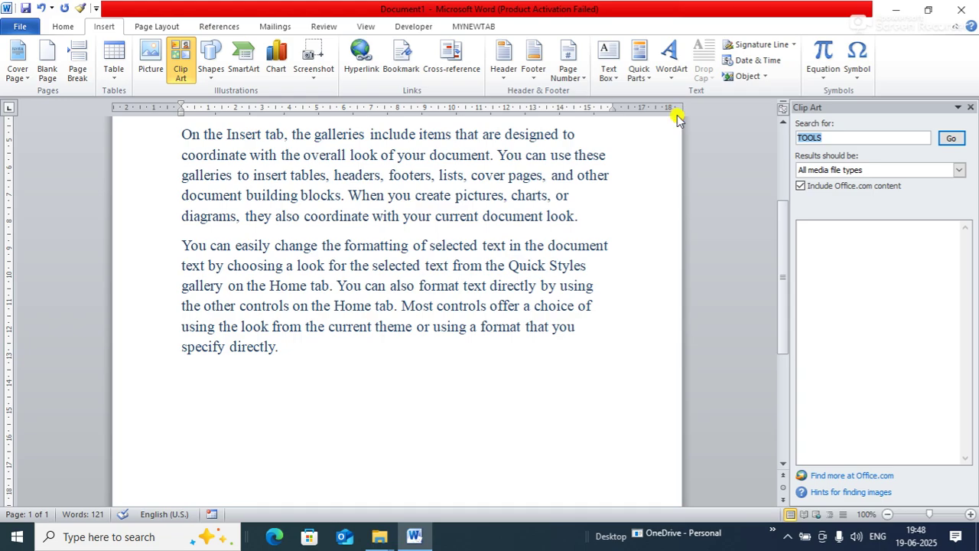
text(COW)
key(Return)
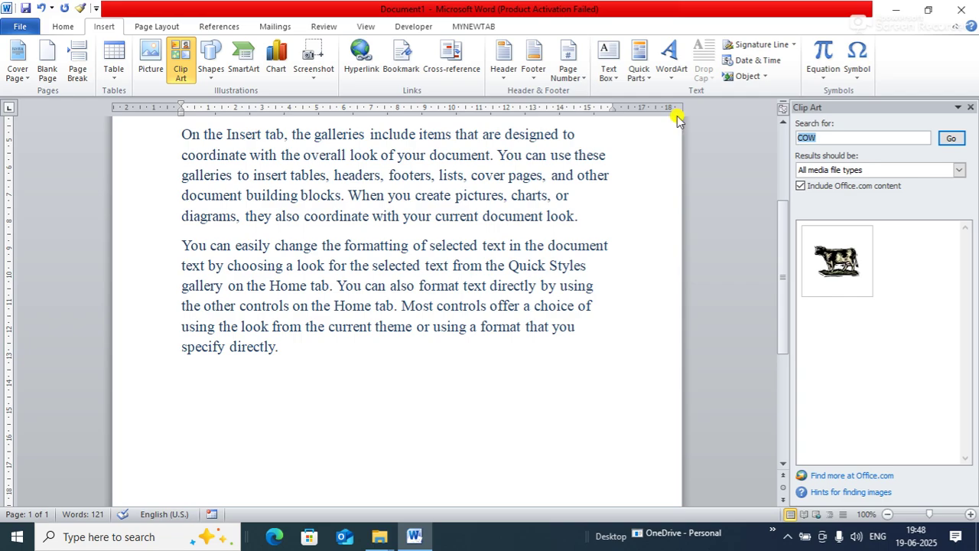
click(836, 262)
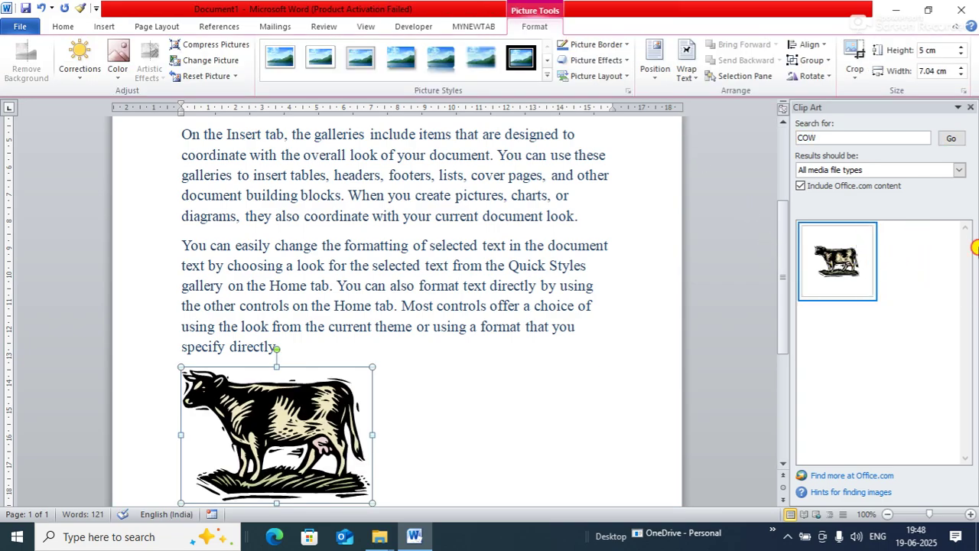
click(970, 107)
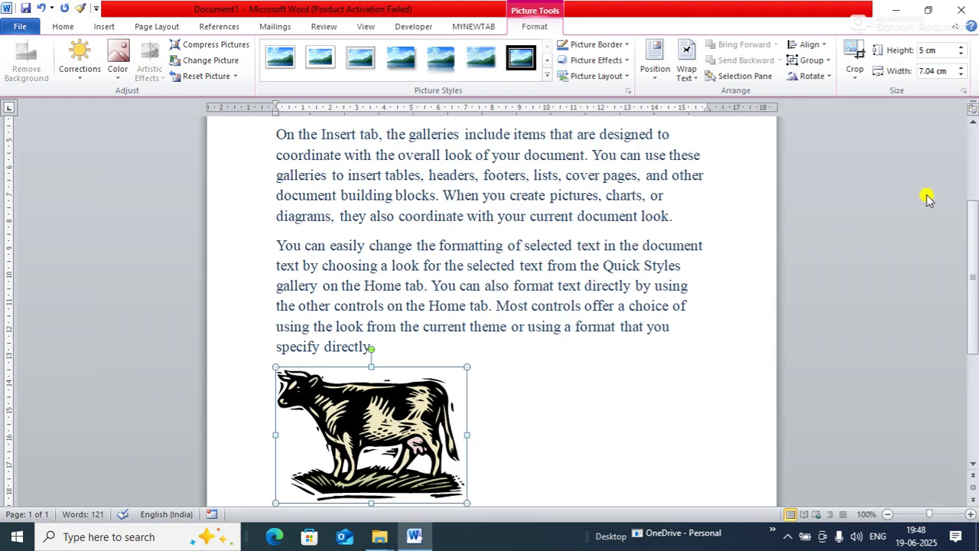
- Caption the cow illustration as PICTURE 2 using the PICTURE label, positioned below the selected item
drag(974, 270, 974, 313)
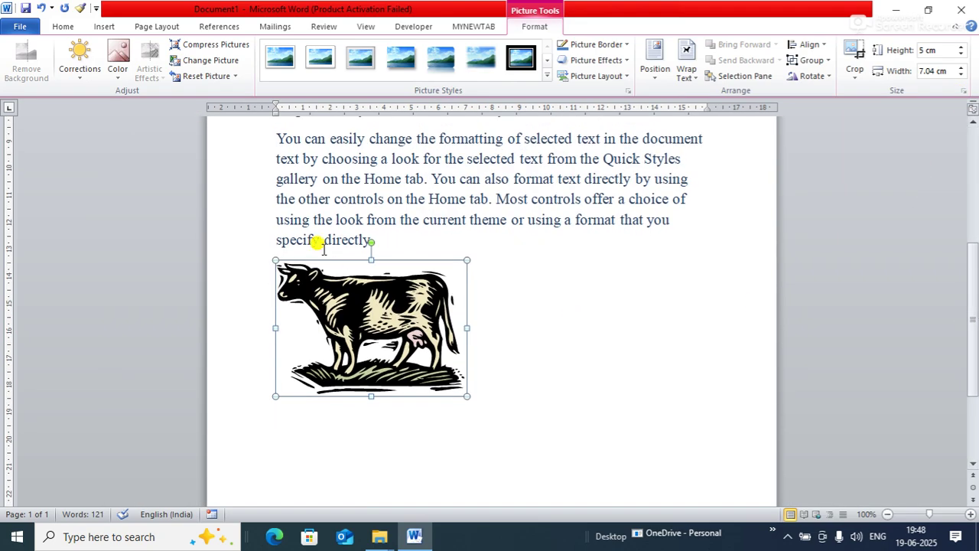
click(232, 27)
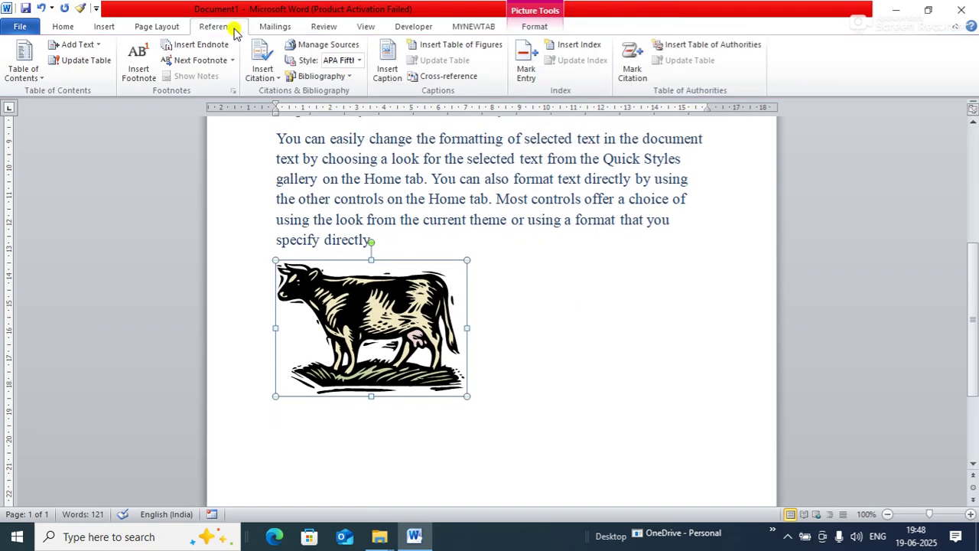
click(391, 80)
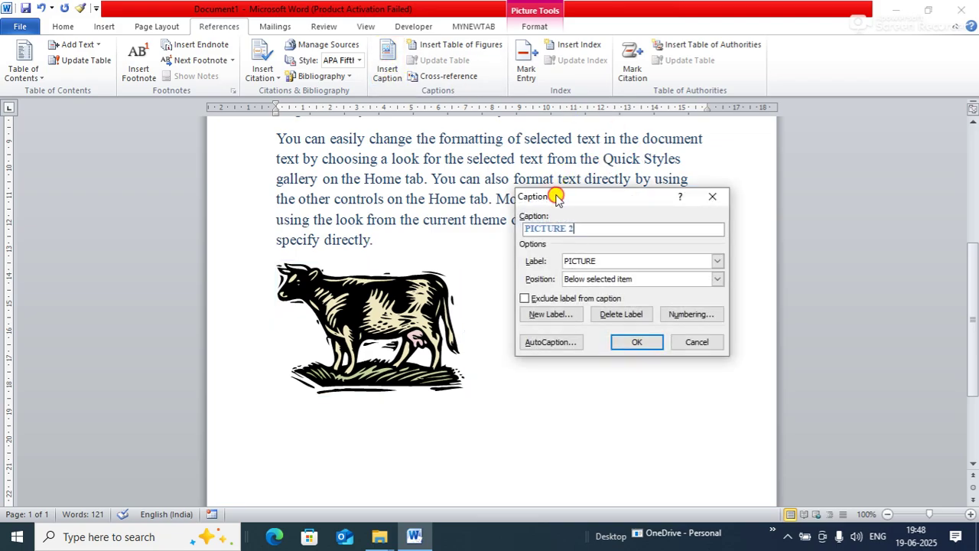
drag(556, 196, 744, 186)
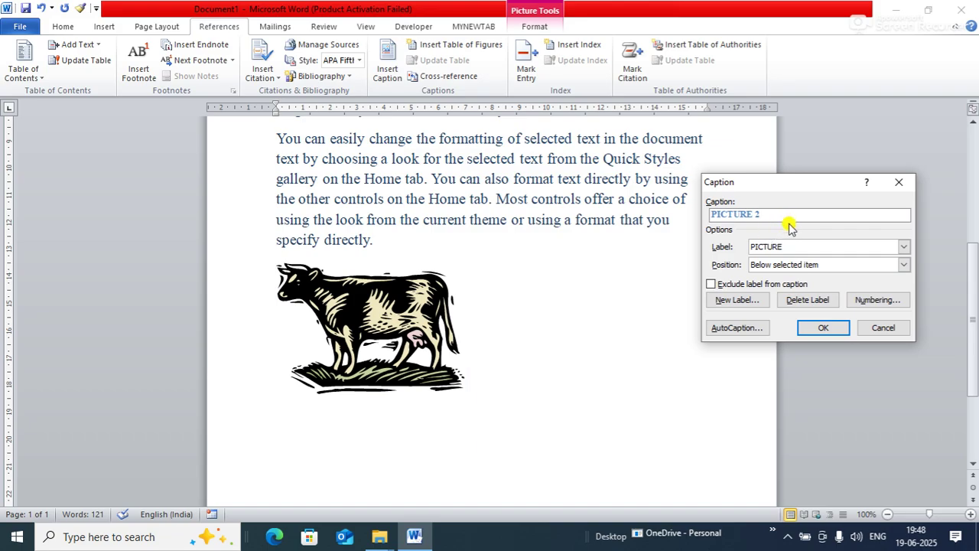
click(788, 248)
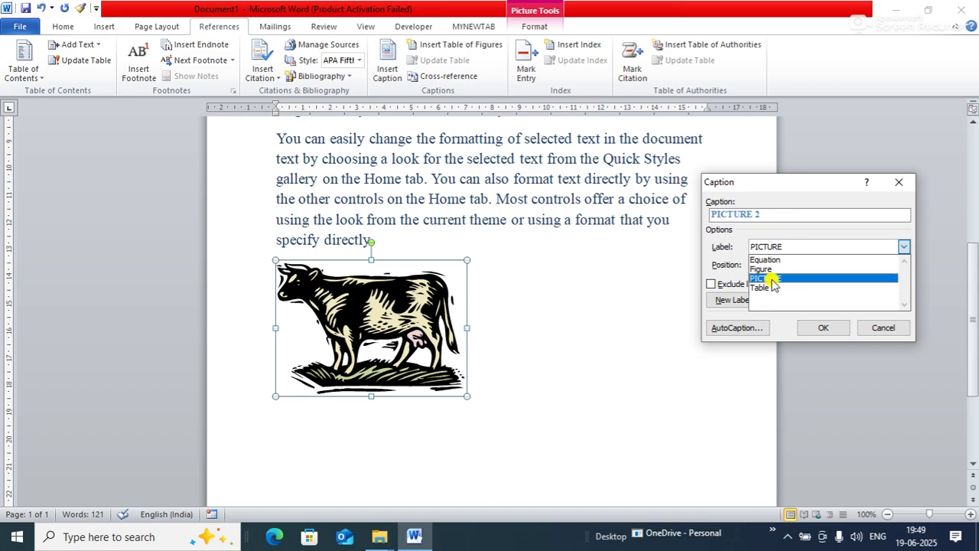
click(771, 278)
click(813, 327)
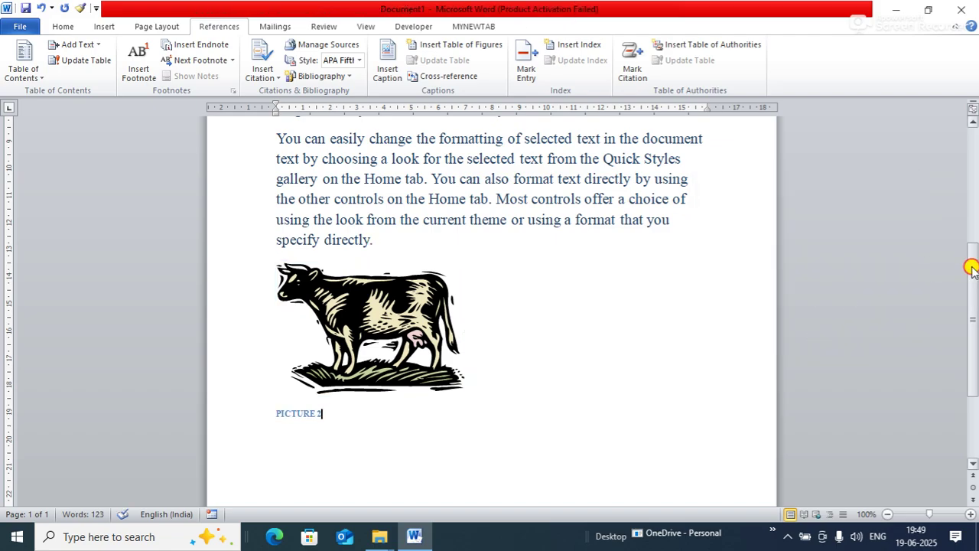
- Generate two paragraphs of sample text below the cow's caption with =RAND(2)
drag(972, 269, 973, 322)
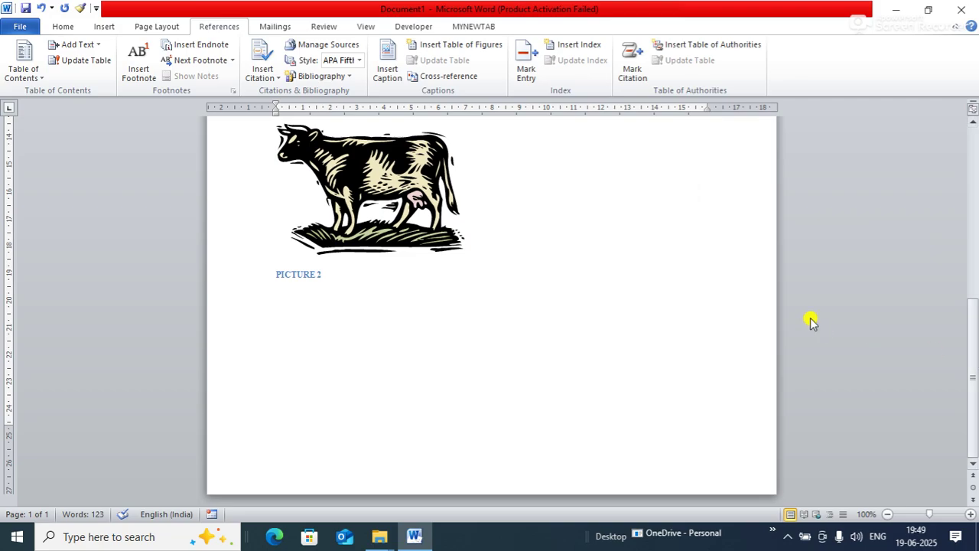
key(Return)
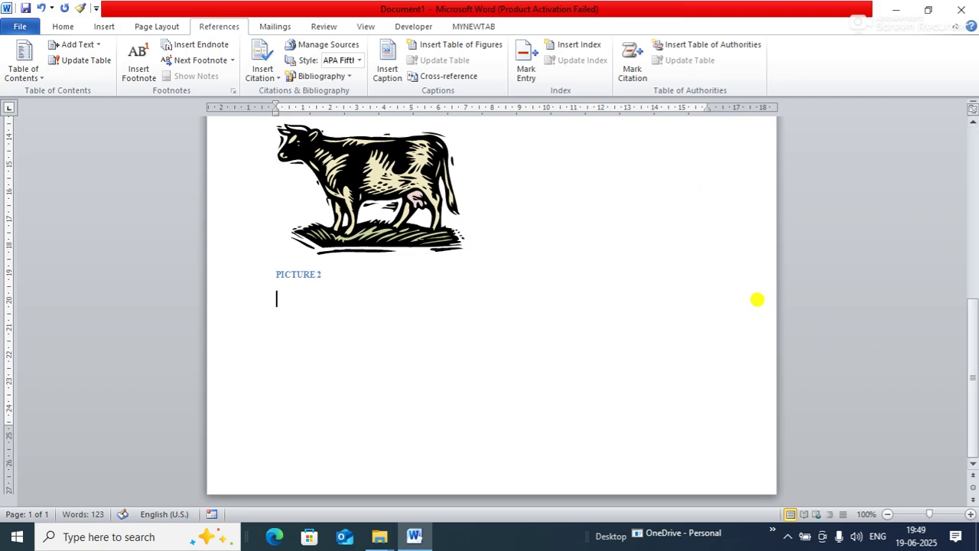
text(=RAND(2)
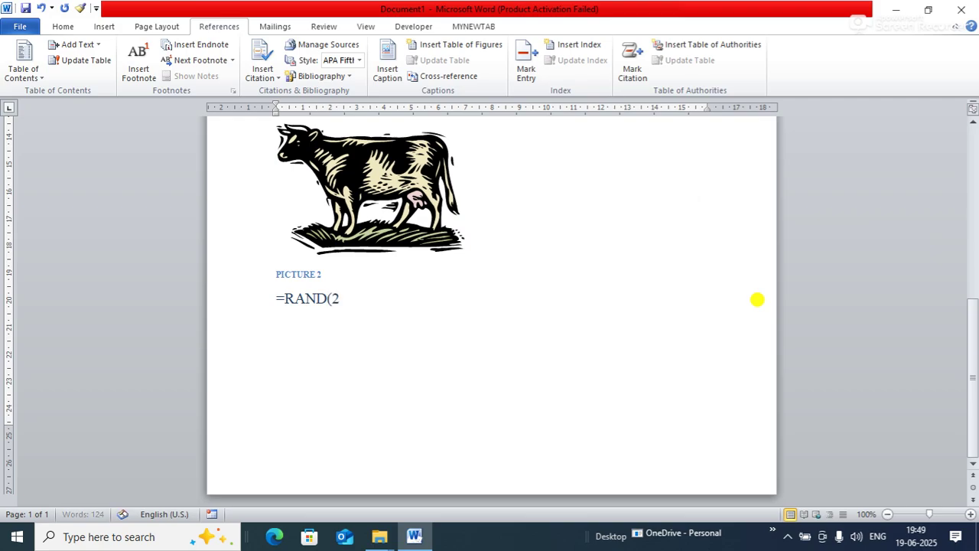
text())
key(Return)
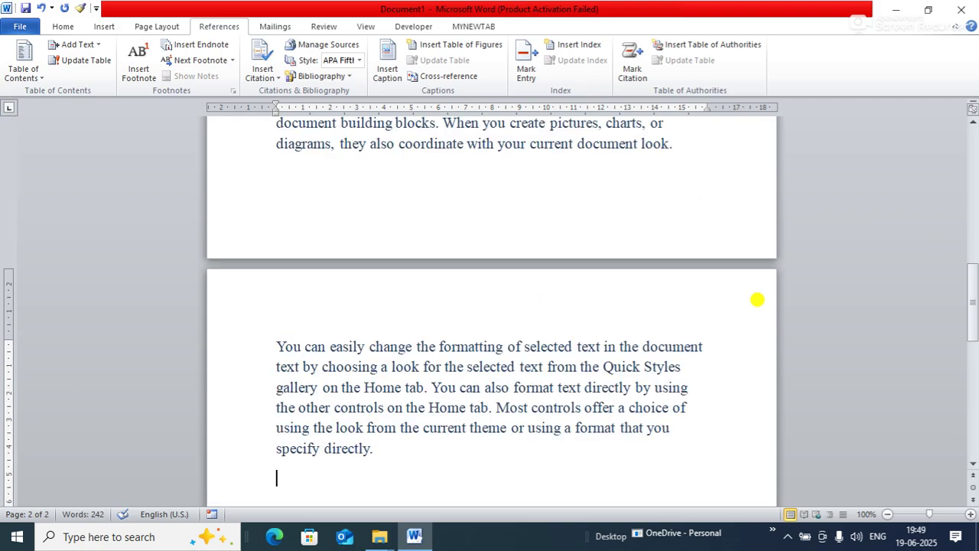
- Draw a rounded rectangle about 3.3 cm high by 6.2 cm wide below the last paragraph on page 2
click(99, 28)
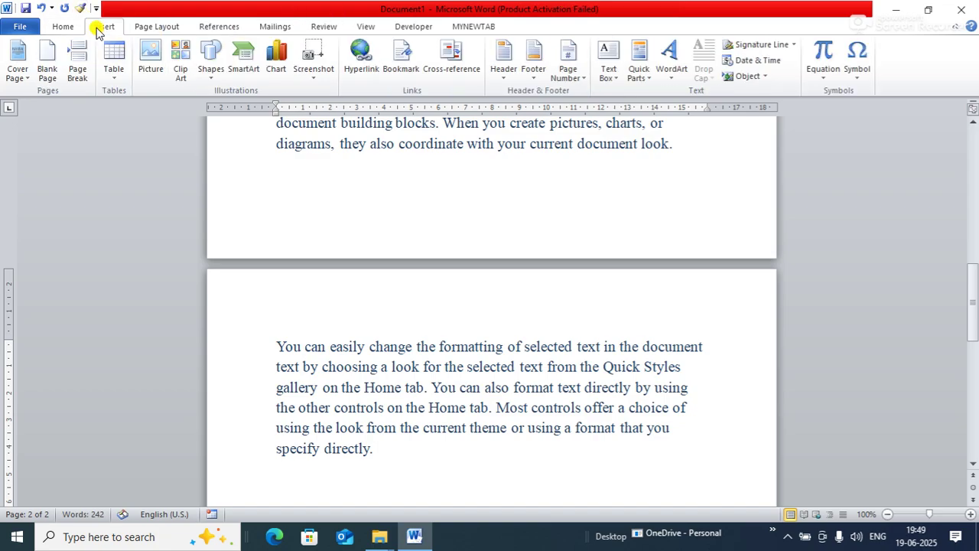
click(215, 76)
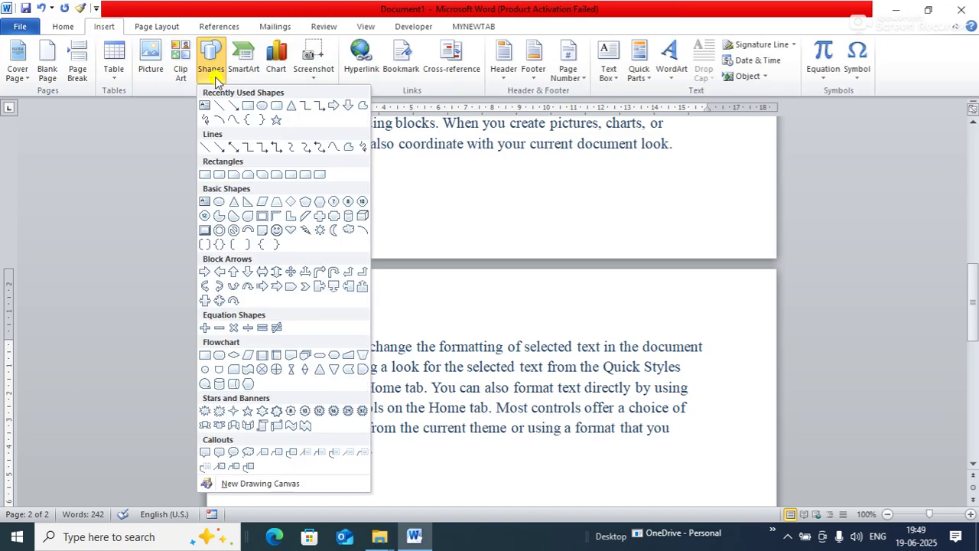
click(275, 110)
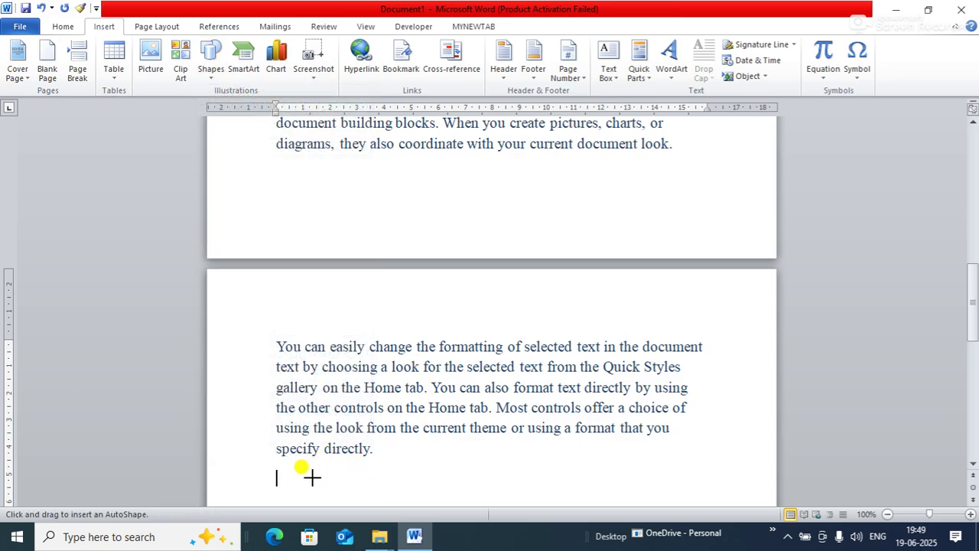
mouse_move(311, 475)
mouse_down()
mouse_move(397, 515)
mouse_move(457, 500)
mouse_move(457, 453)
mouse_move(479, 450)
mouse_up()
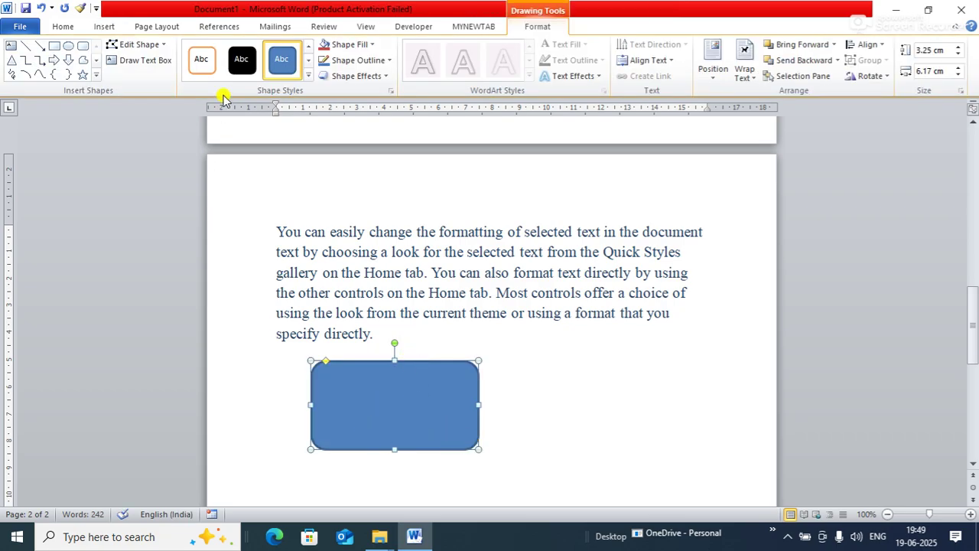
- Caption the rounded rectangle as PICTURE 3 below the shape and return to the body text
click(223, 26)
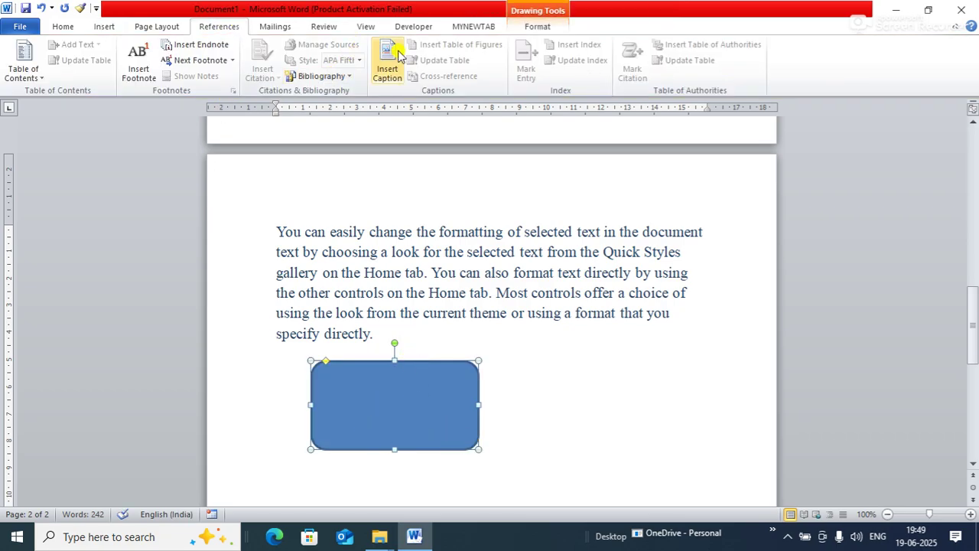
click(388, 69)
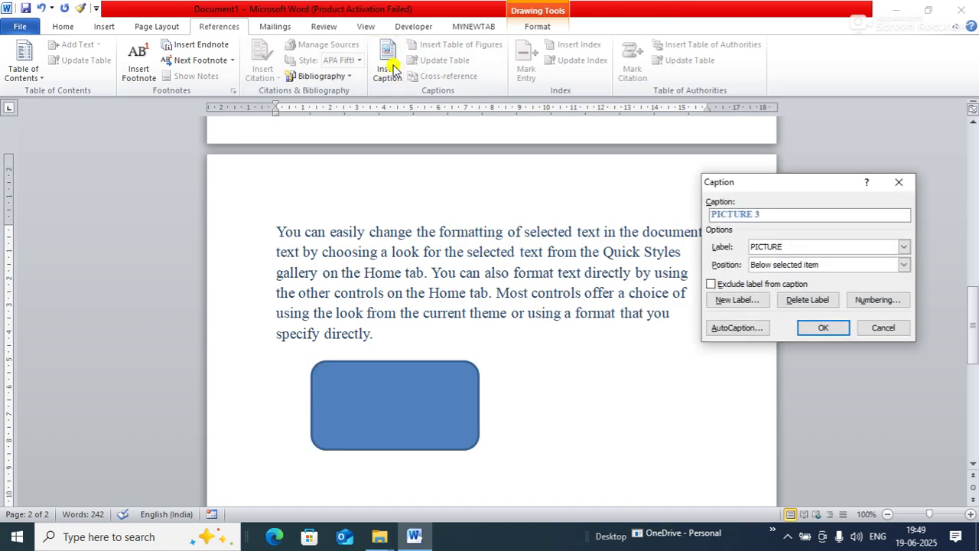
click(822, 328)
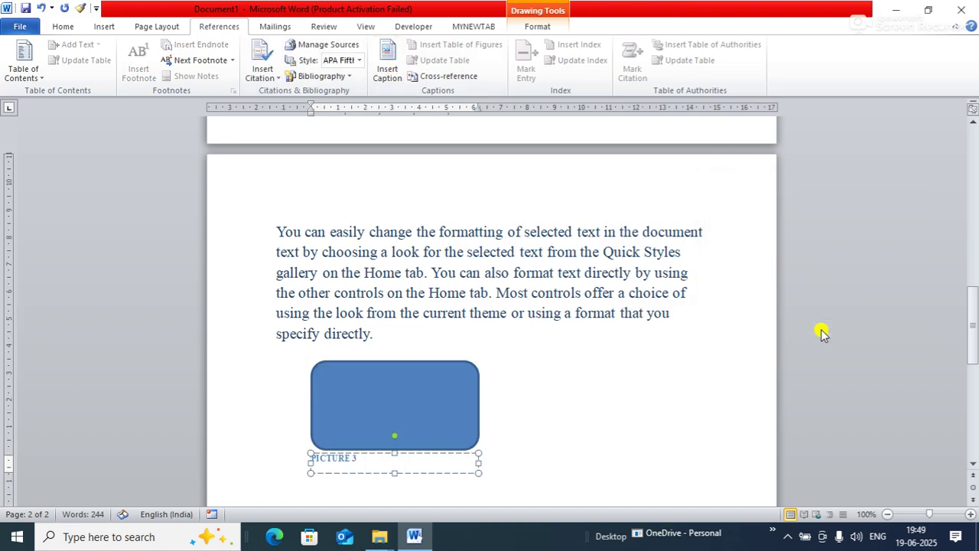
click(683, 359)
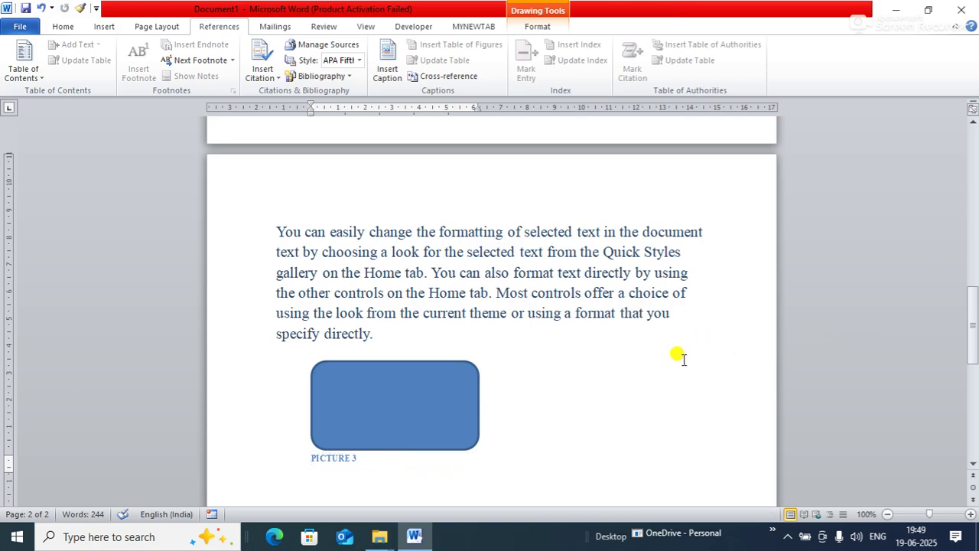
- Add blank lines to get past the rounded rectangle and generate two paragraphs of sample text with =RAND(2)
drag(973, 367, 973, 393)
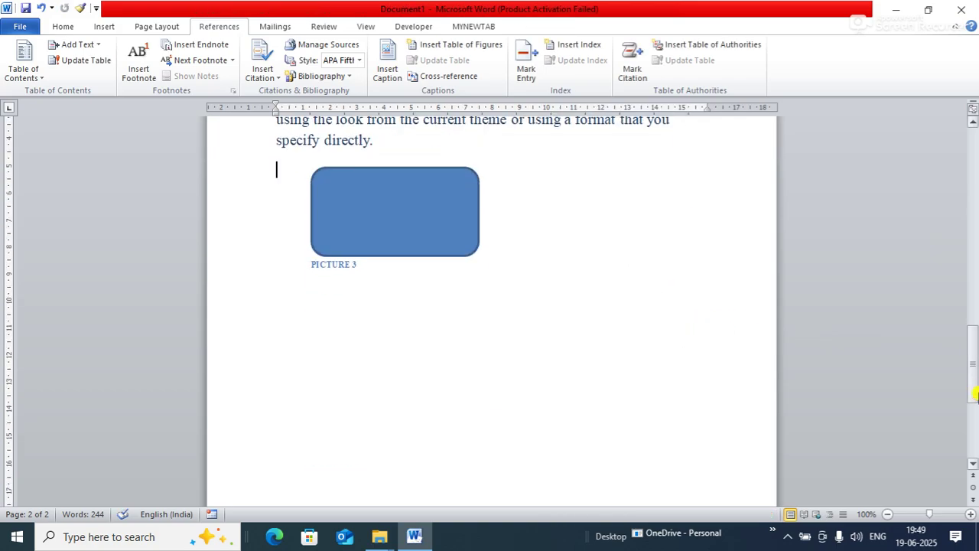
key(Return)
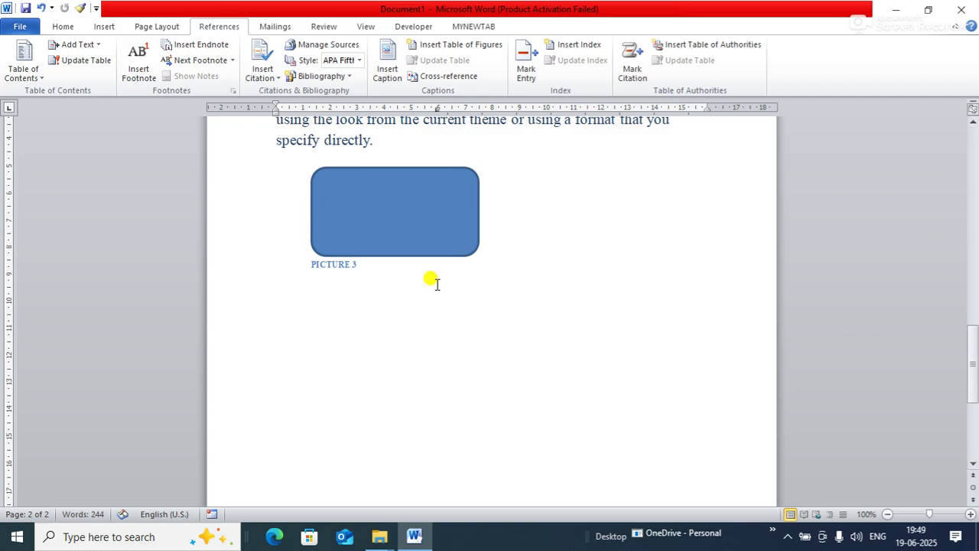
key(Return)
text(=RAND)
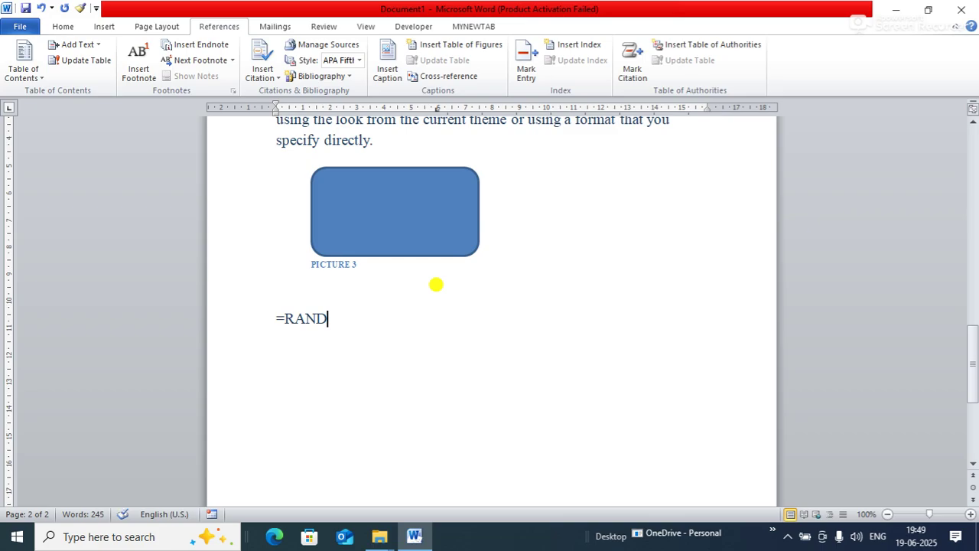
text((2))
key(Return)
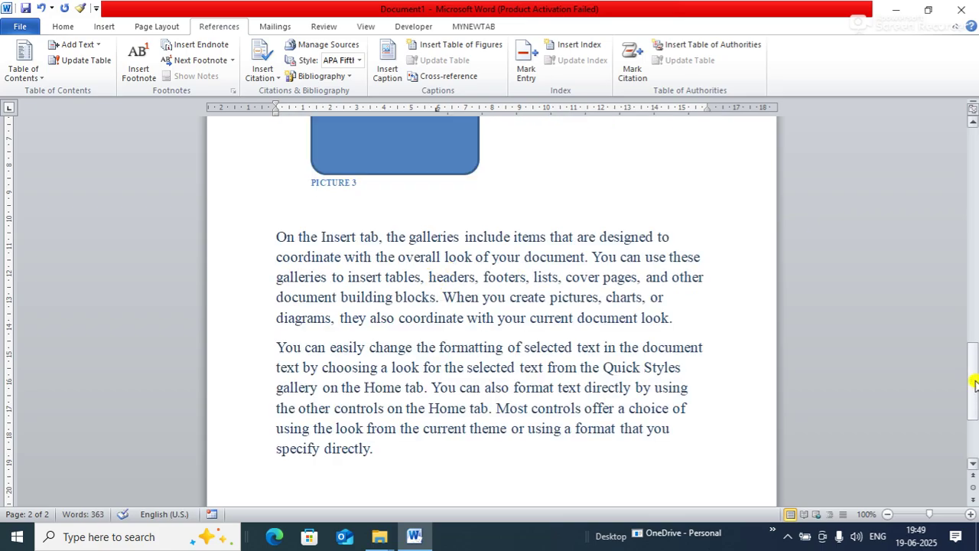
- Insert a table with three columns and four rows below the last paragraph on page 2
drag(974, 382, 975, 428)
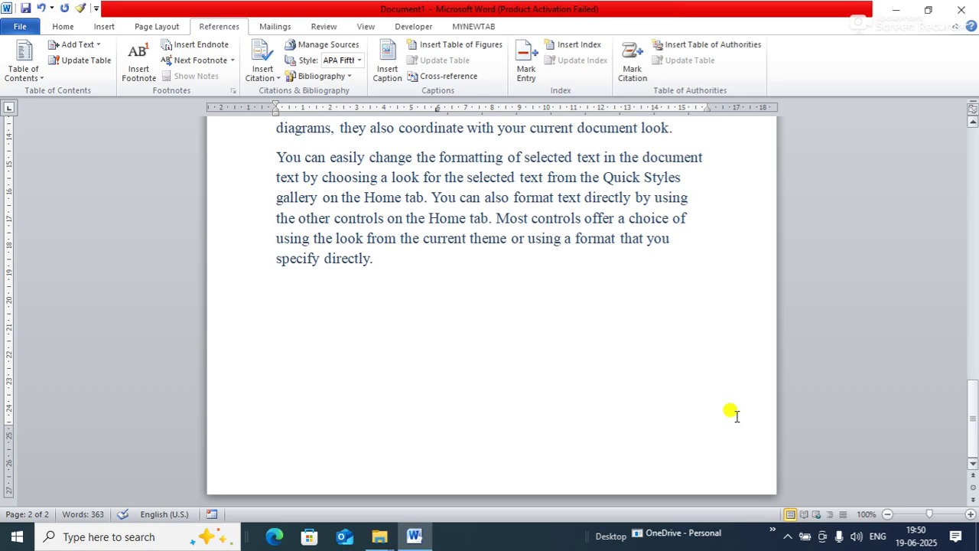
click(103, 21)
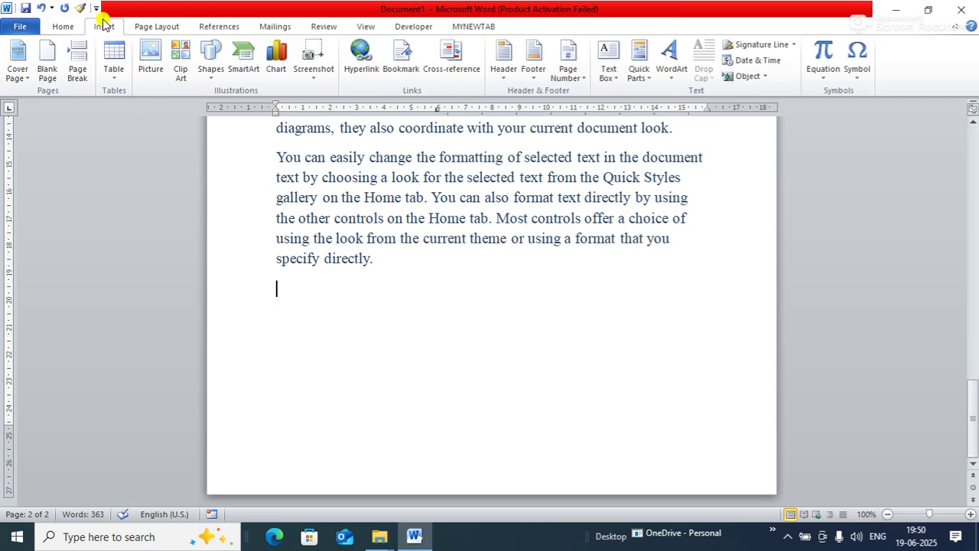
click(115, 80)
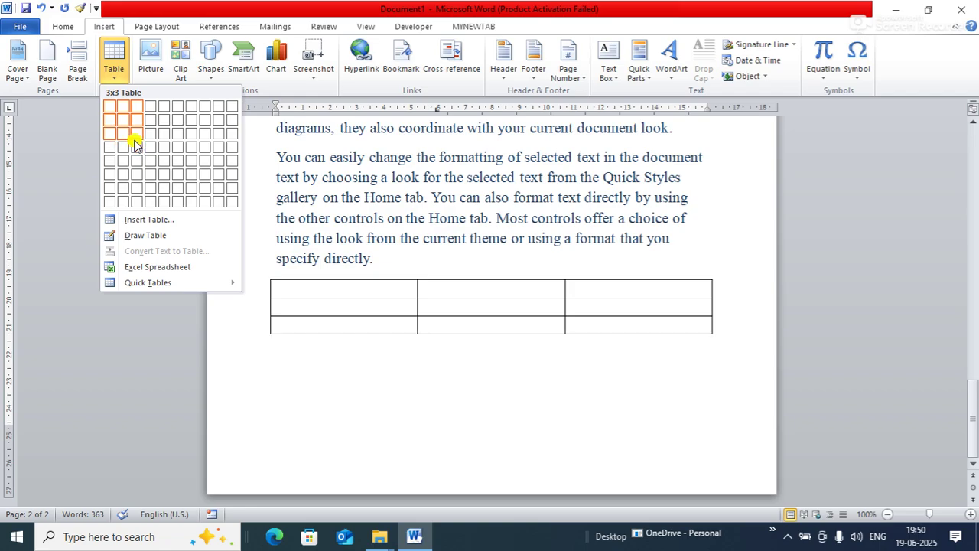
click(138, 146)
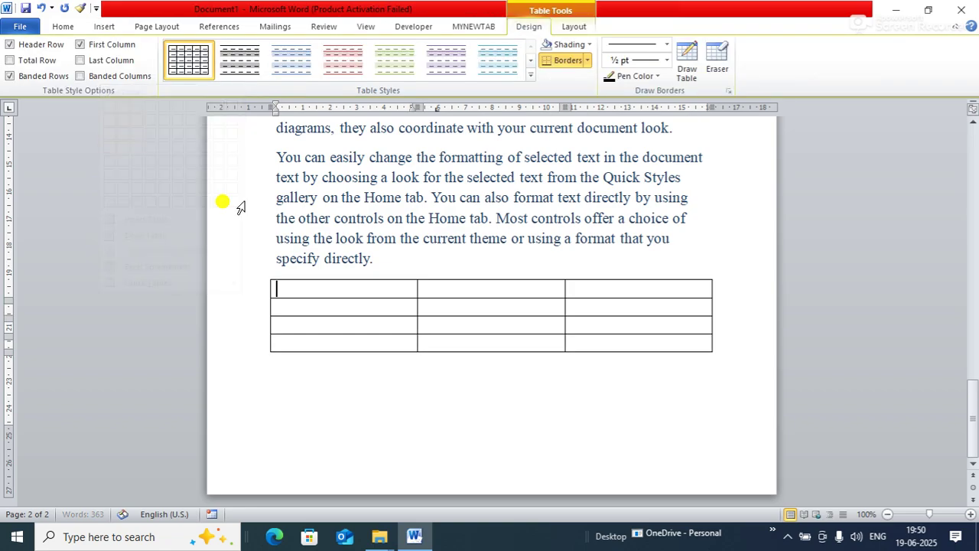
- Fill the new table's header row with COURSE, DURATION and FEE
text(COURSE)
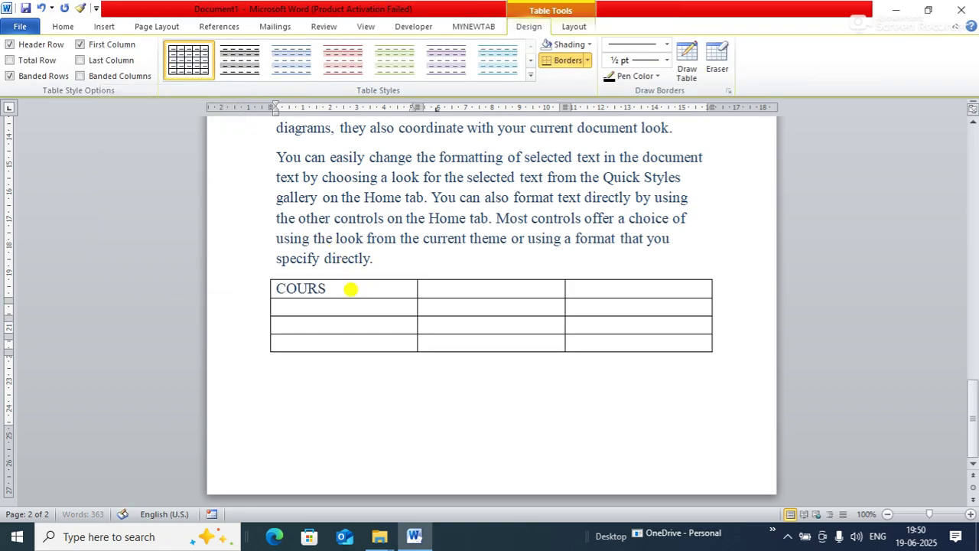
key(Tab)
text(DURATION)
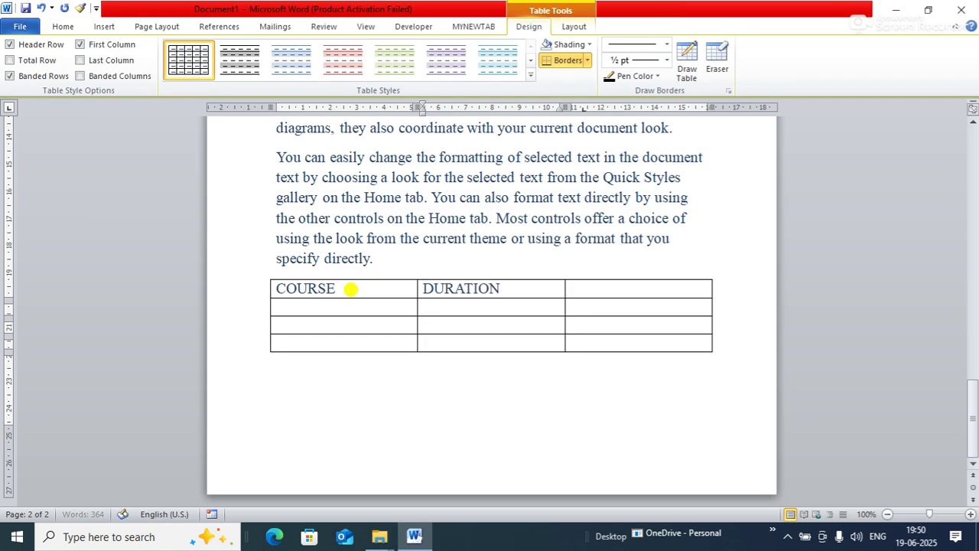
key(Tab)
text(F)
key(Tab)
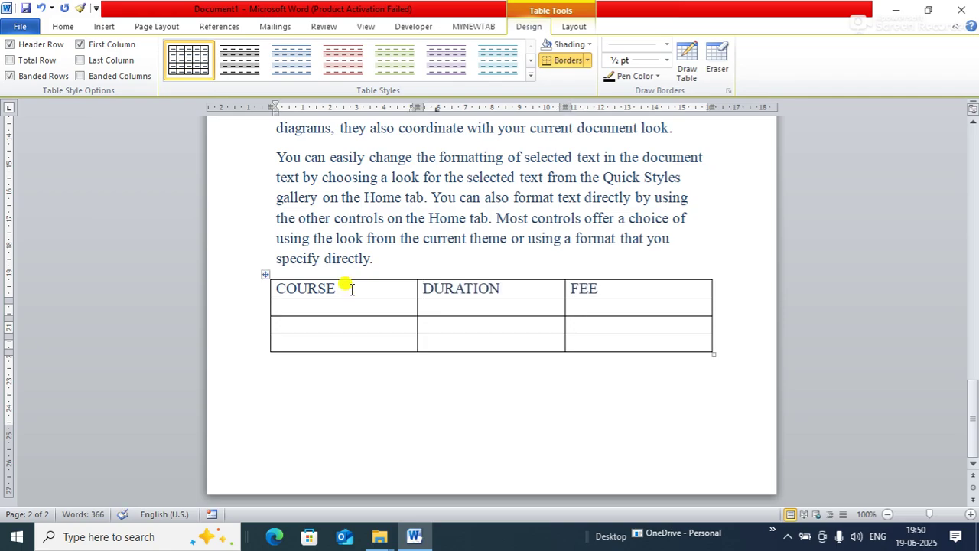
- Fill the table's second row with DCA, 3 MONTHS and 3500
text(DCA)
key(Tab)
text(3 MONTHS)
key(Tab)
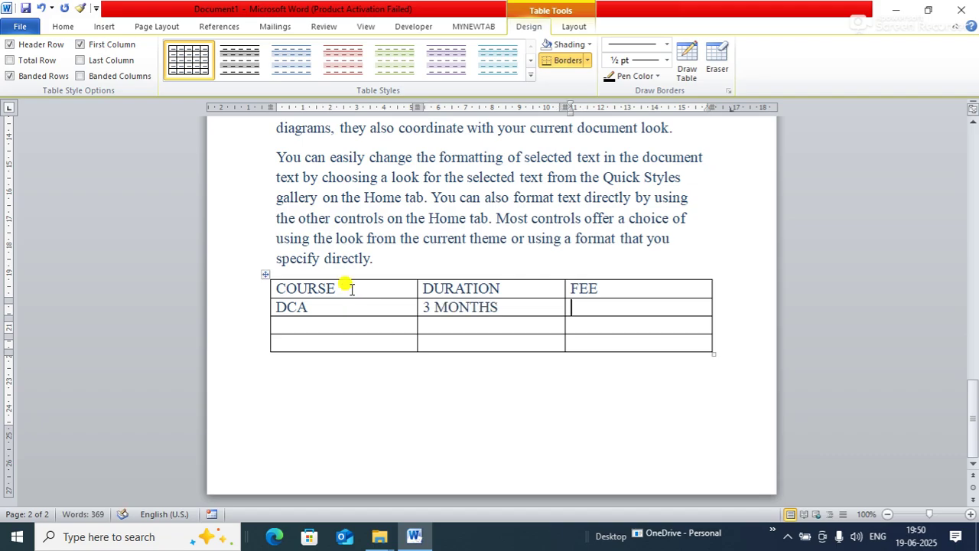
text(3500)
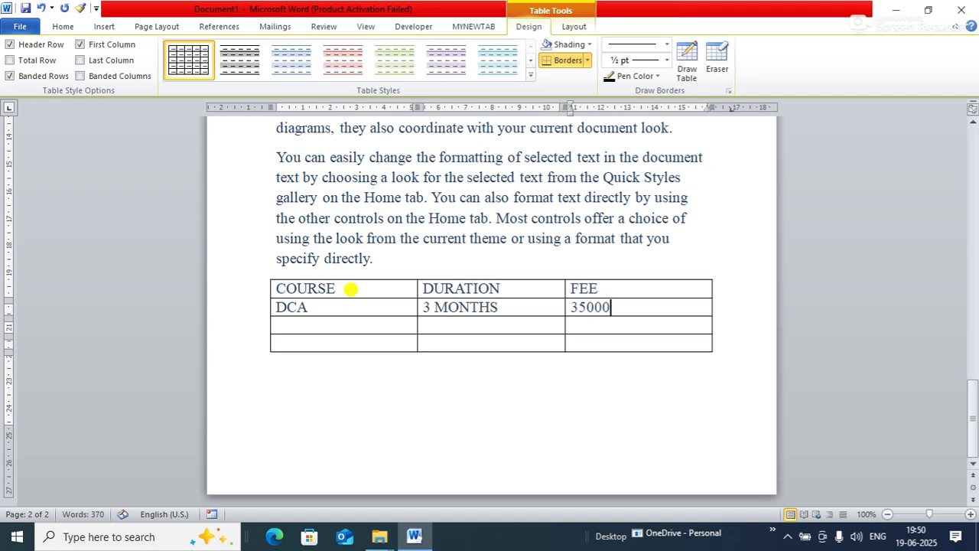
key(Tab)
- Fill the table's third row with ADCA, 6 MONTHS and 8000
text(ADCA)
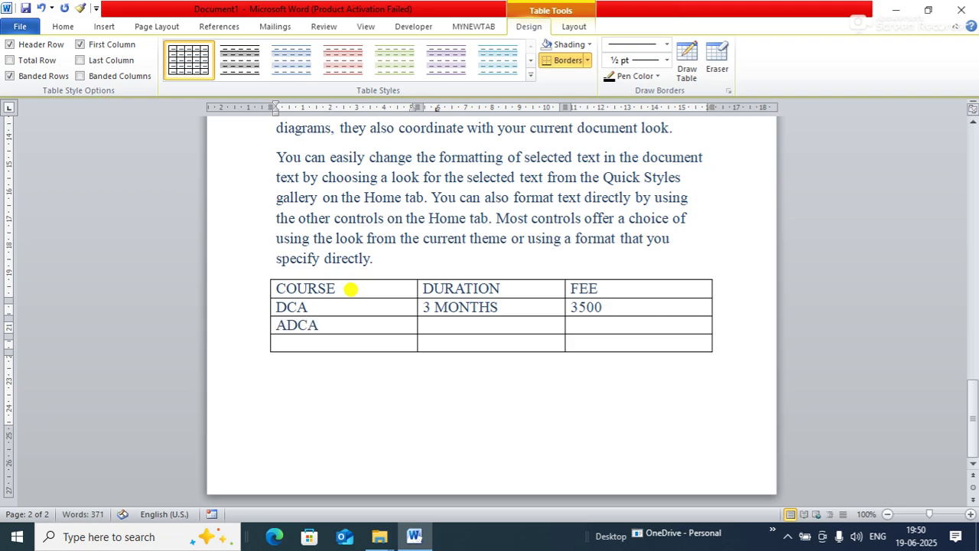
key(Tab)
text(6 MONTHS)
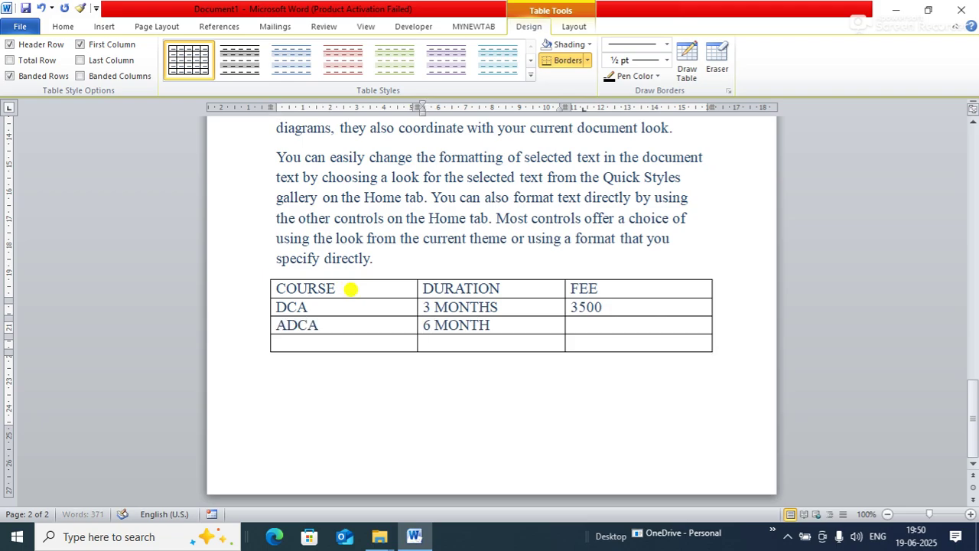
key(Tab)
text(8)
key(Tab)
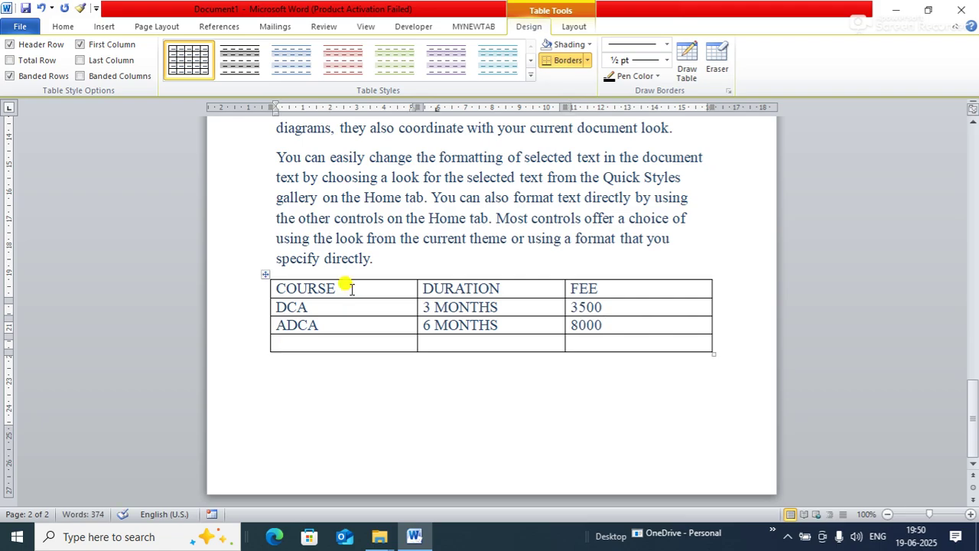
- Fill the table's last row with TALLY, 1.5 MONTHS and 5000
text(TALLY)
key(Tab)
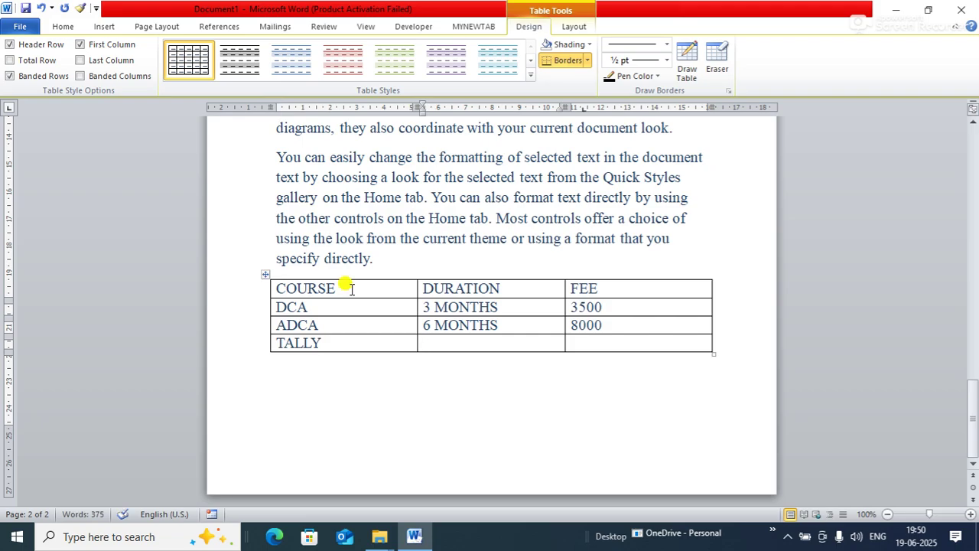
text(1.5 MONTHS)
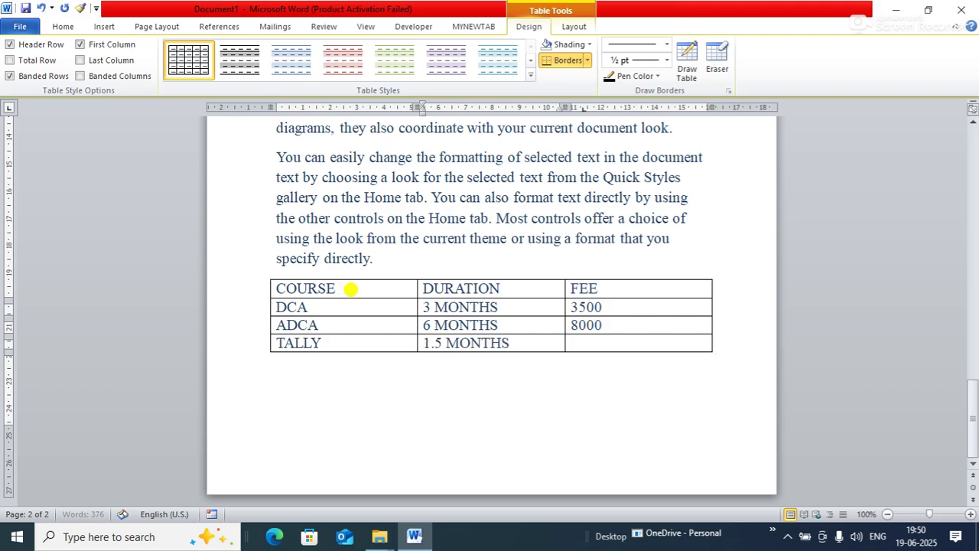
key(Tab)
text(5000)
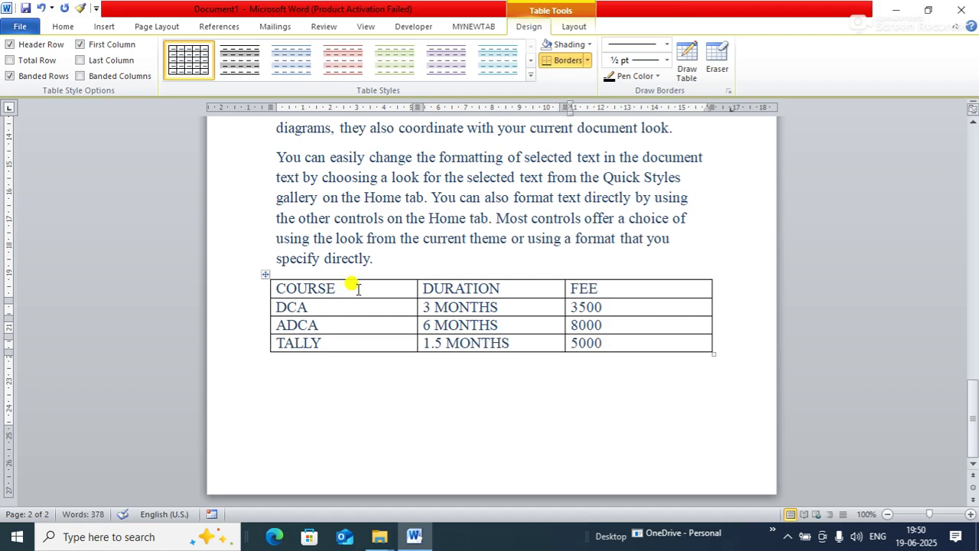
- Try captioning the course table as Table 1 above the selected item, and undo the caption
click(265, 275)
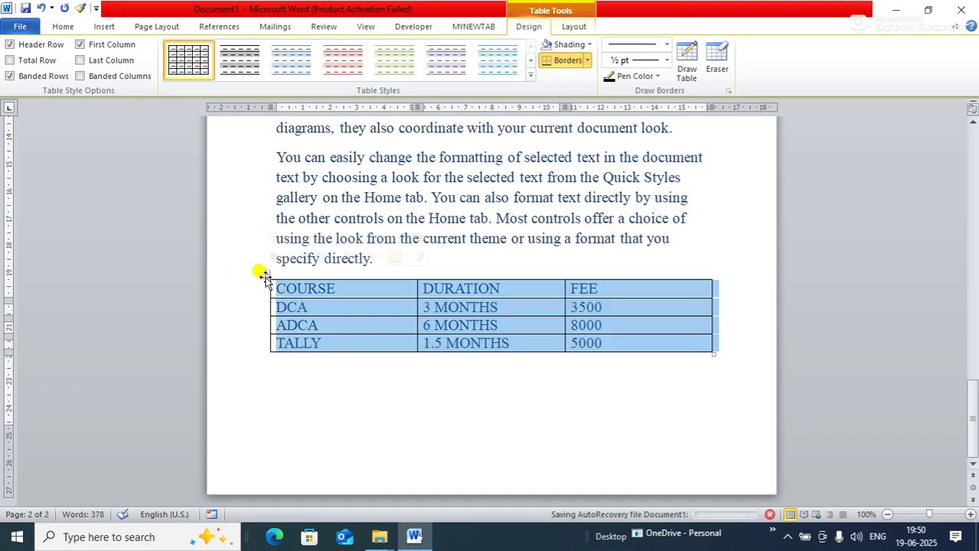
click(203, 29)
click(387, 74)
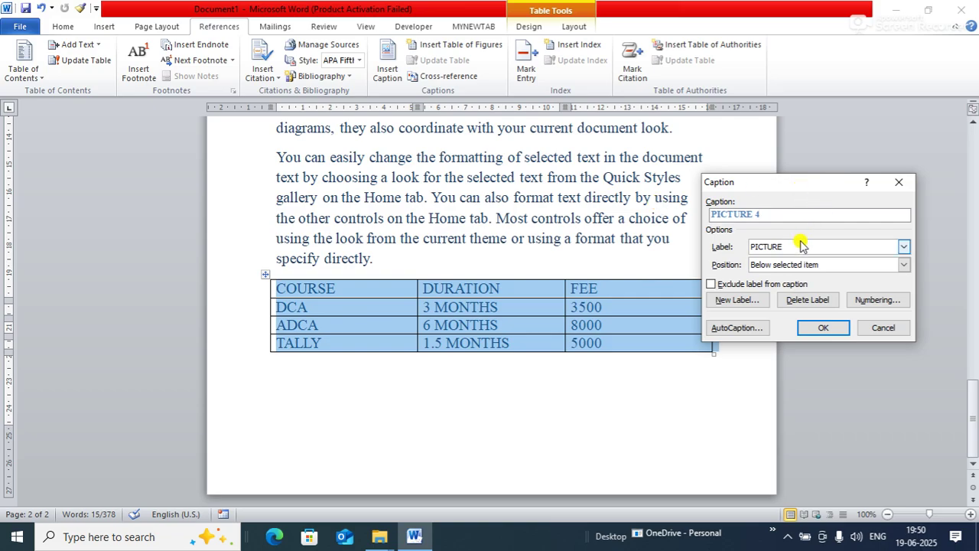
click(783, 246)
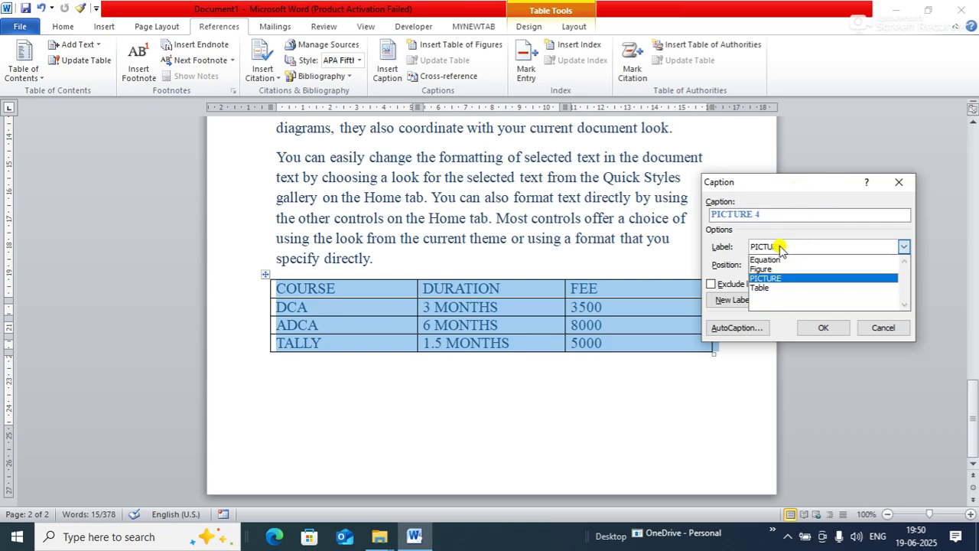
click(761, 287)
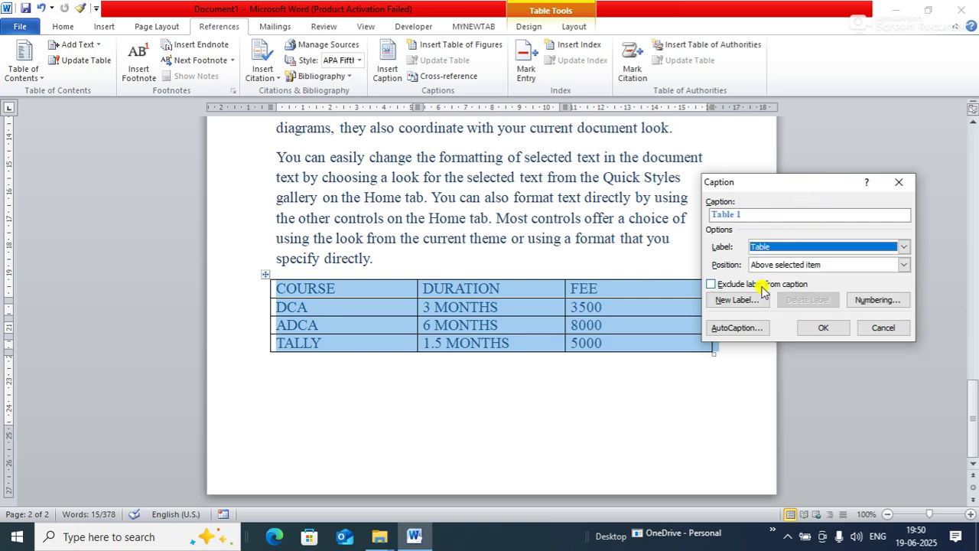
click(822, 328)
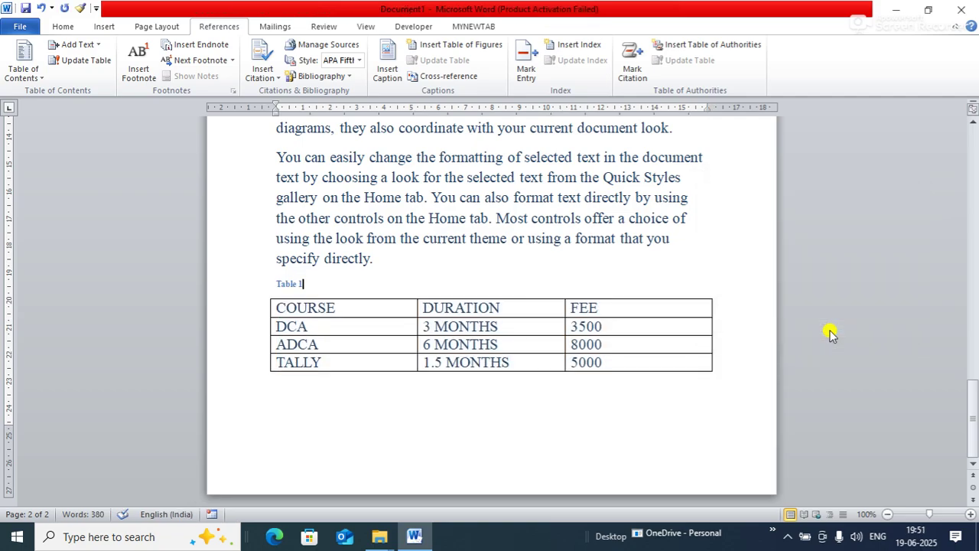
key(ctrl+z)
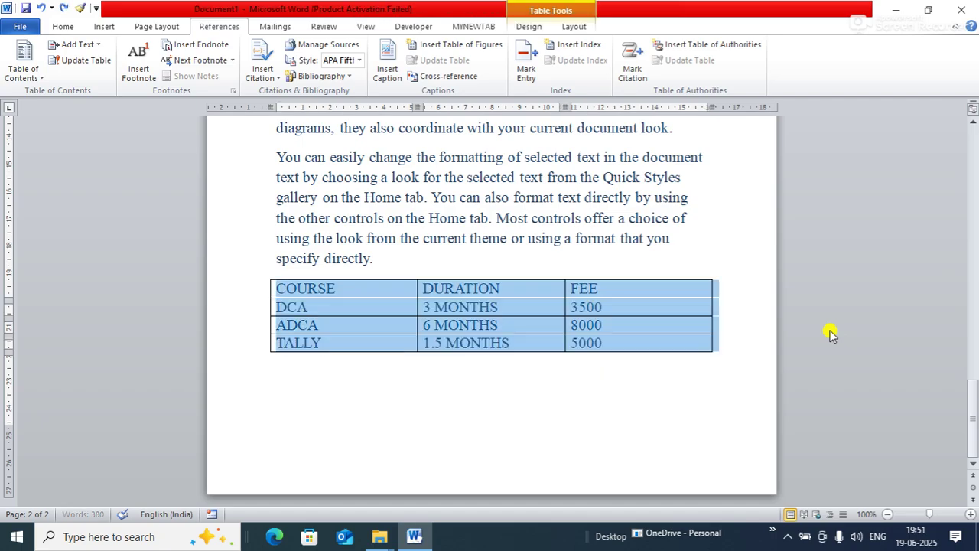
- Caption the course table with the Table label as Table 1, positioned below the selected item
click(376, 74)
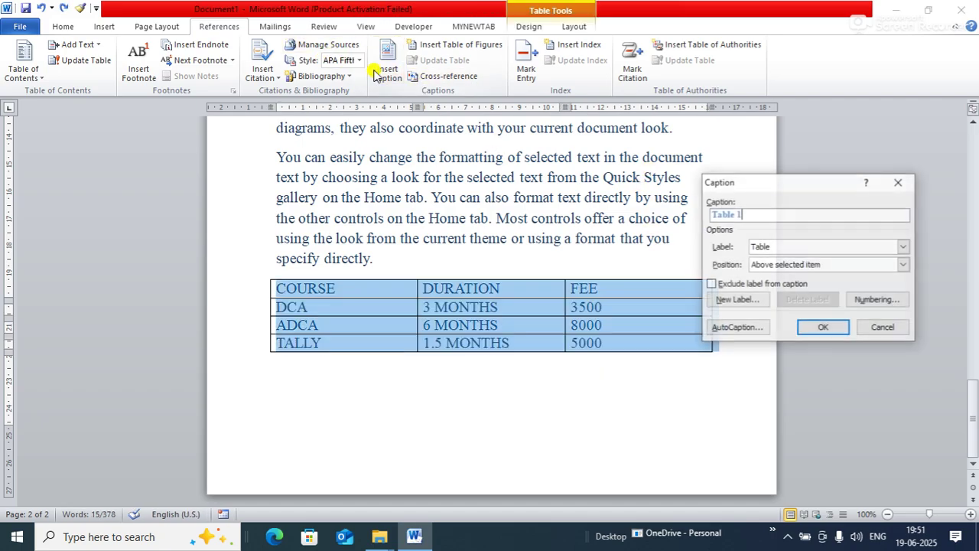
click(807, 265)
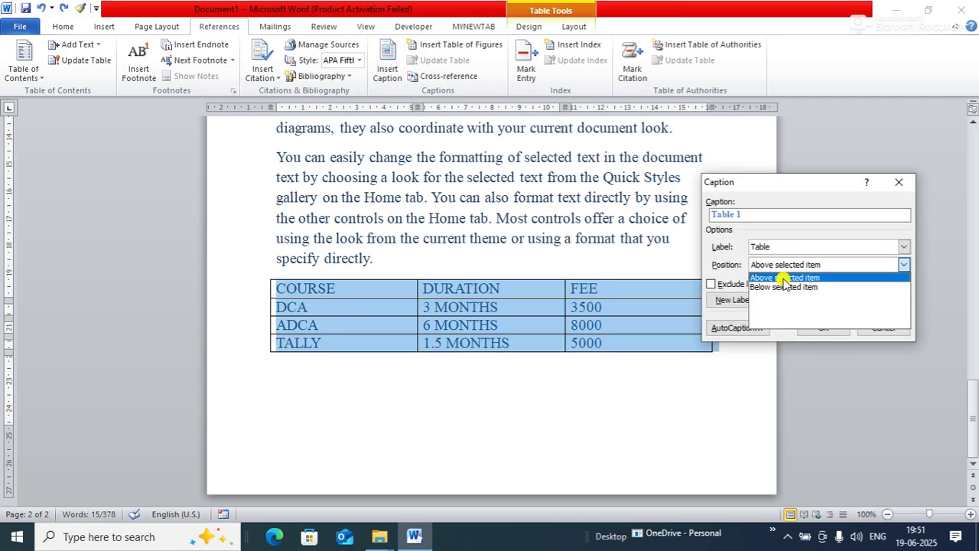
click(783, 287)
click(811, 329)
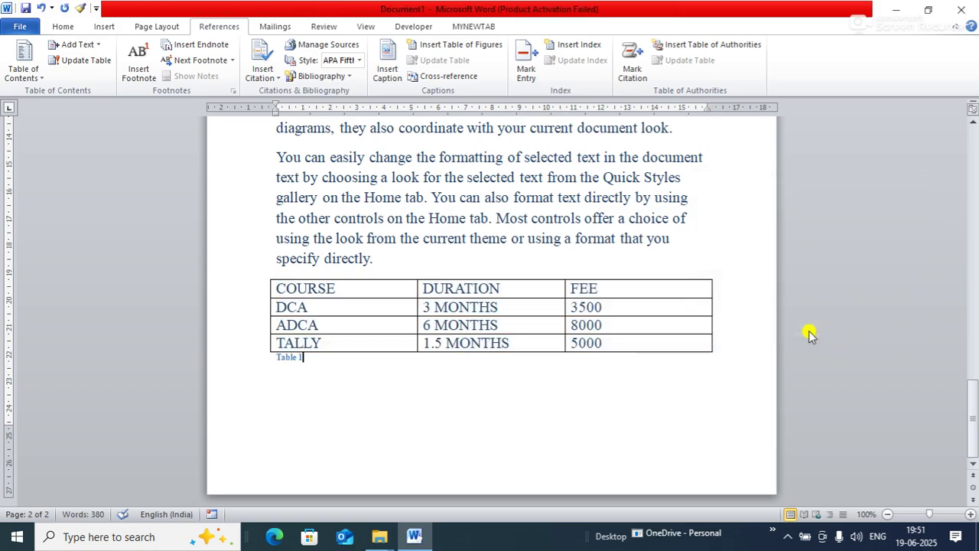
- Add a page break below the Table 1 caption and generate one paragraph of sample text with =RAND(1)
click(579, 383)
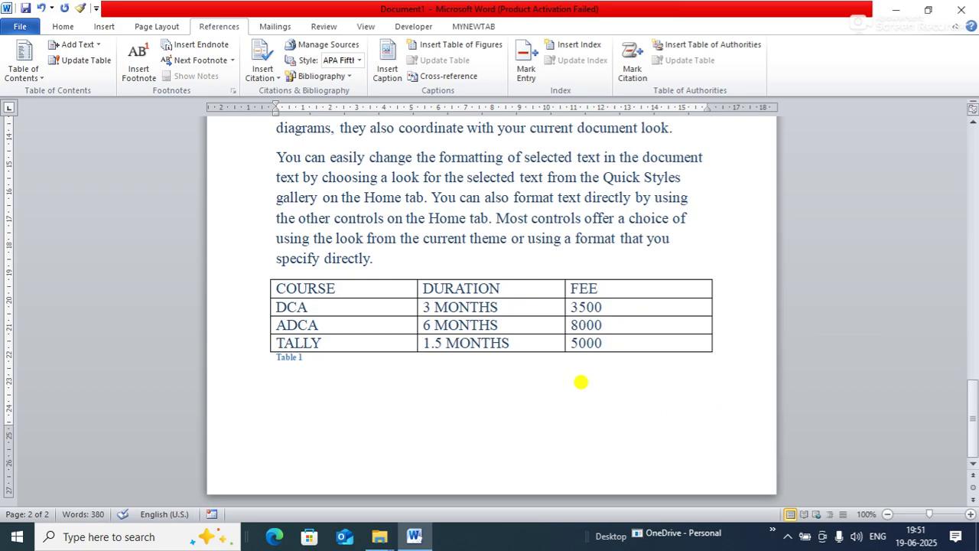
key(ctrl+Return)
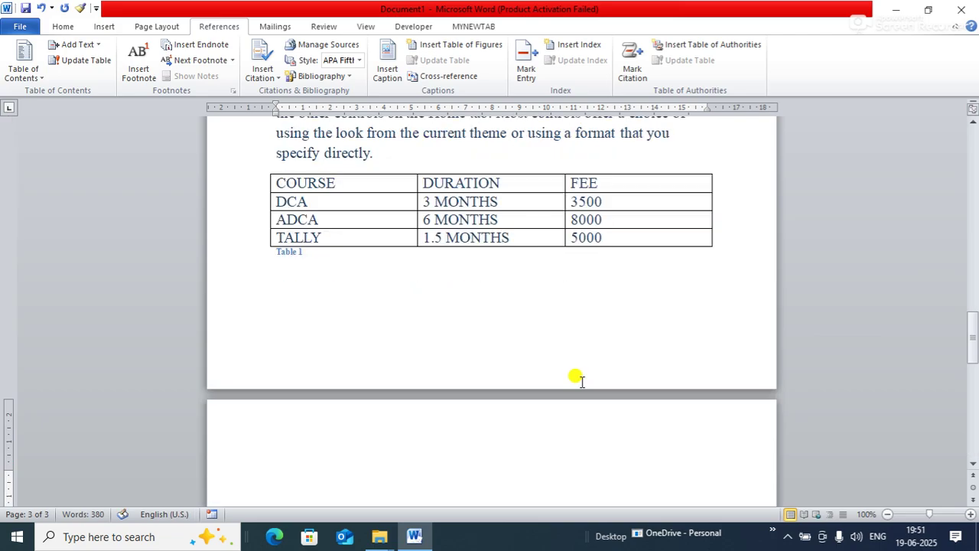
text(=R)
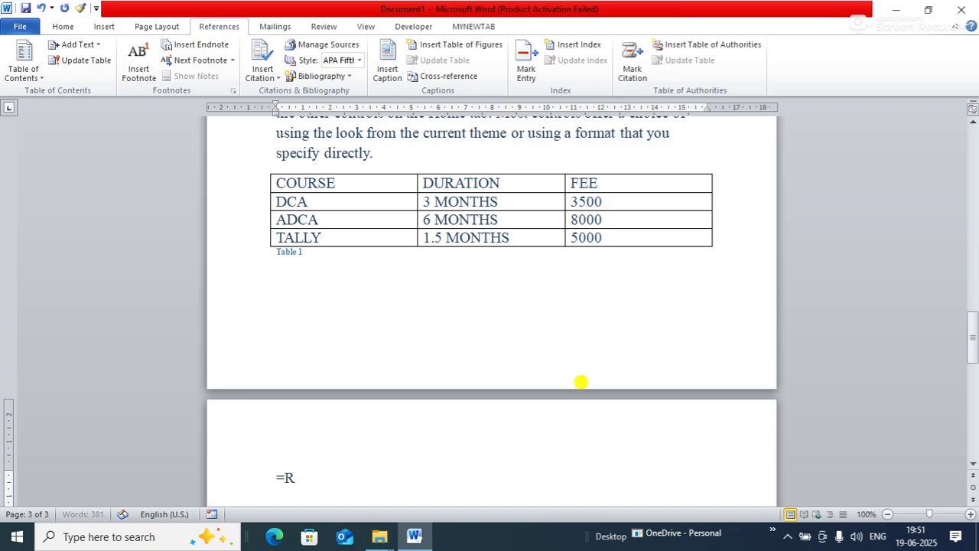
text(AND(1))
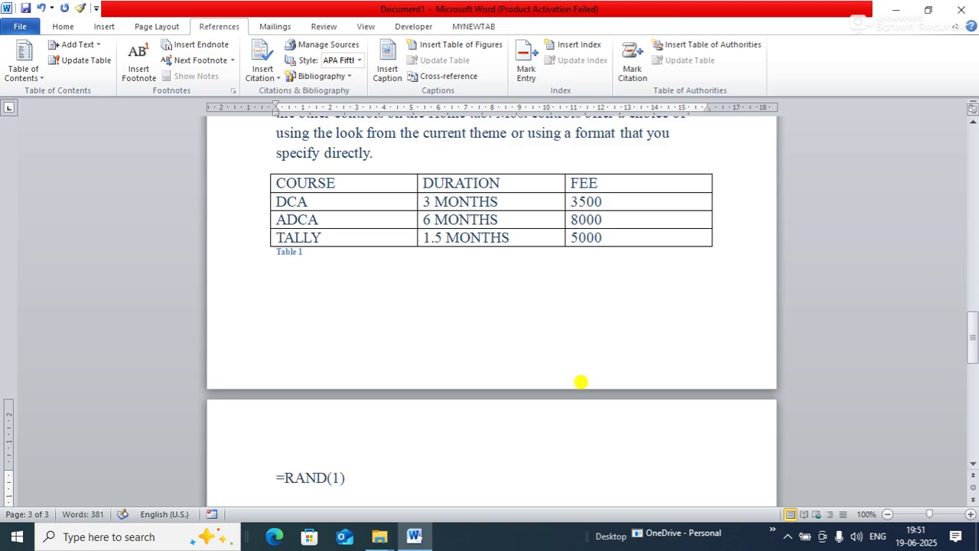
key(Return)
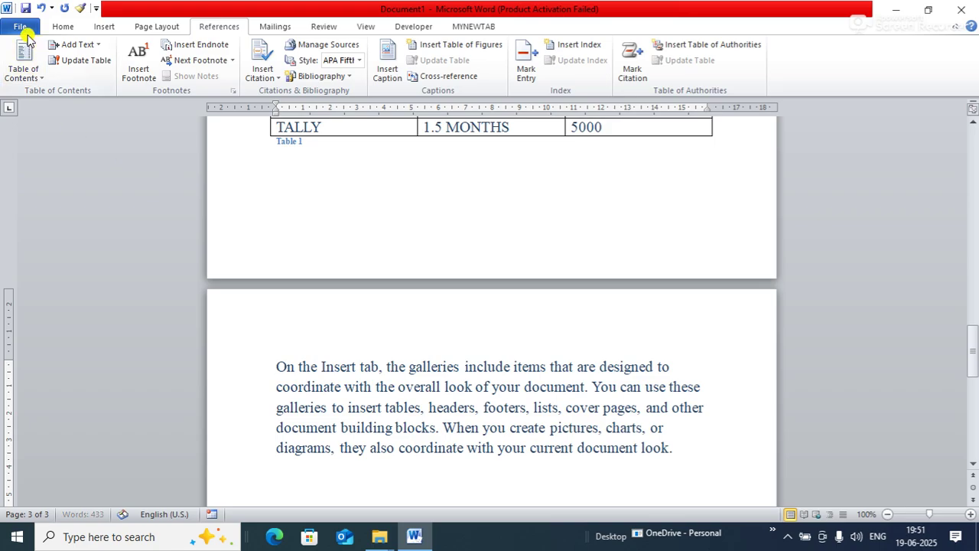
- Insert a table with three columns and three rows below the sample paragraph on page 3
click(98, 29)
click(113, 62)
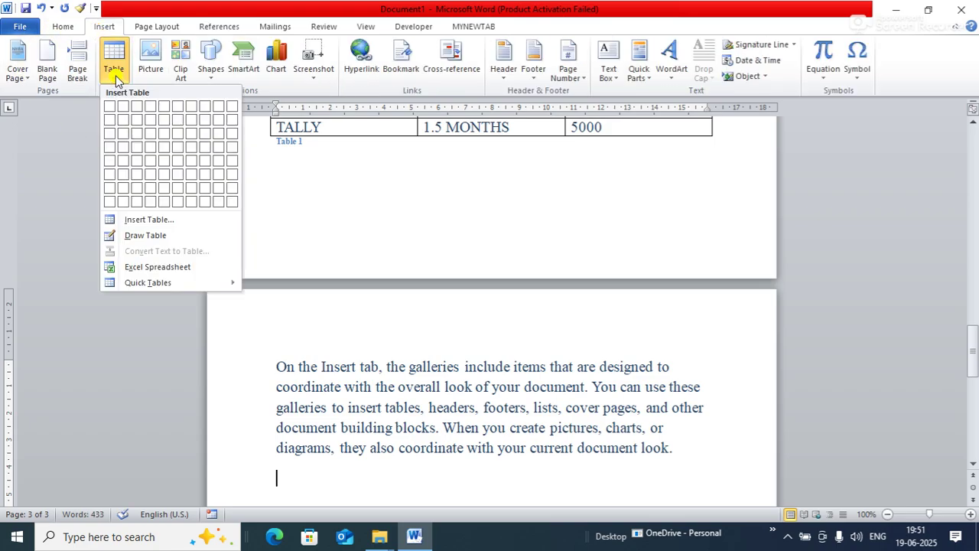
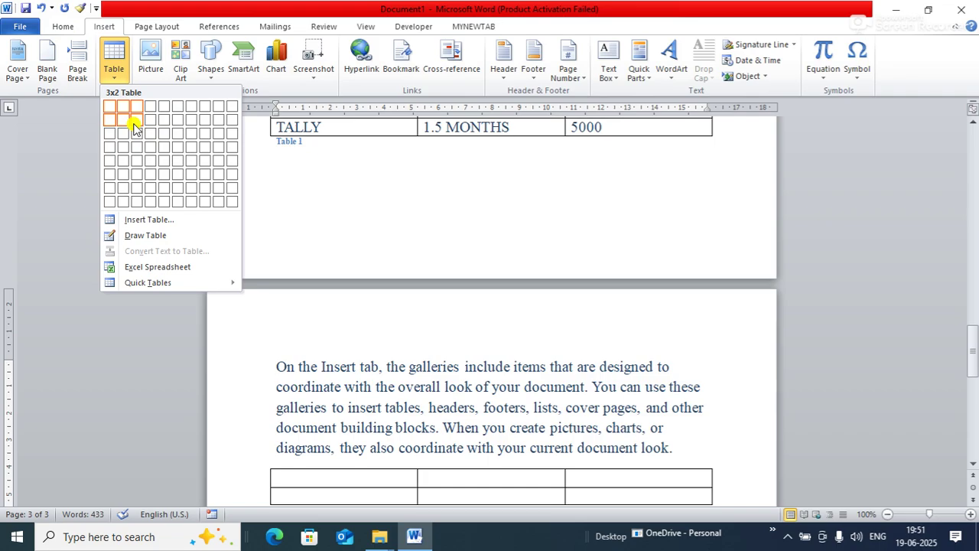
click(133, 128)
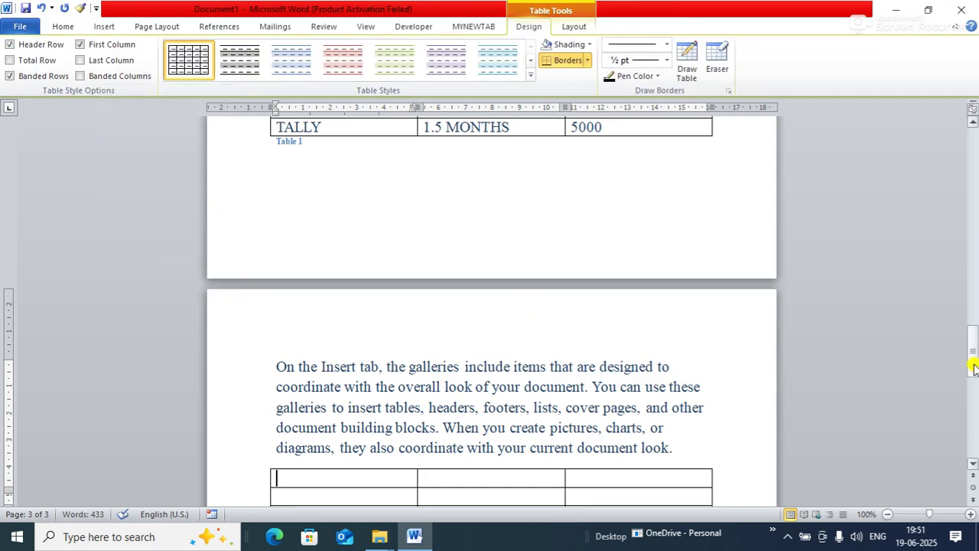
- Fill the header row of the page 3 table with STUDENT, COURSE and PHONE
drag(973, 369, 973, 390)
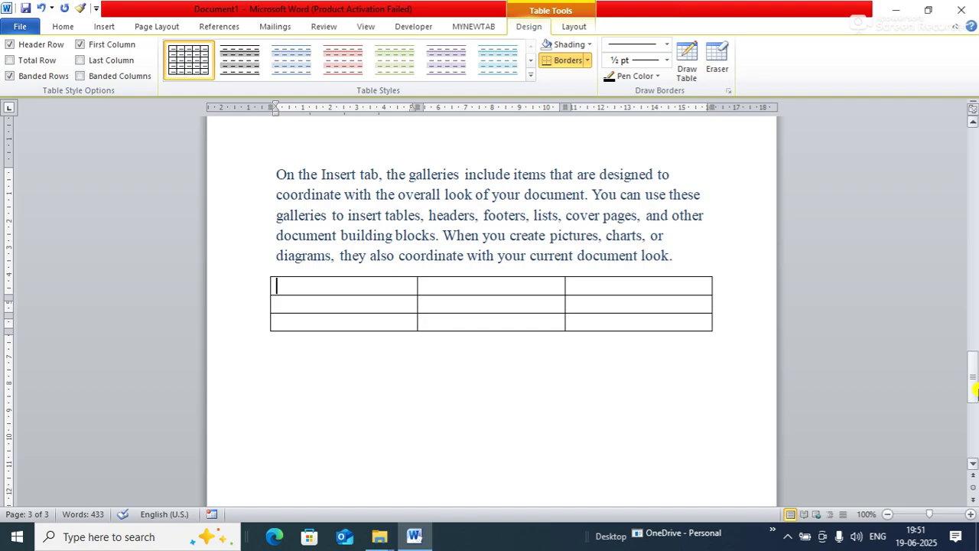
text(NAME)
key(BackSpace)
key(Tab)
text(COURSE)
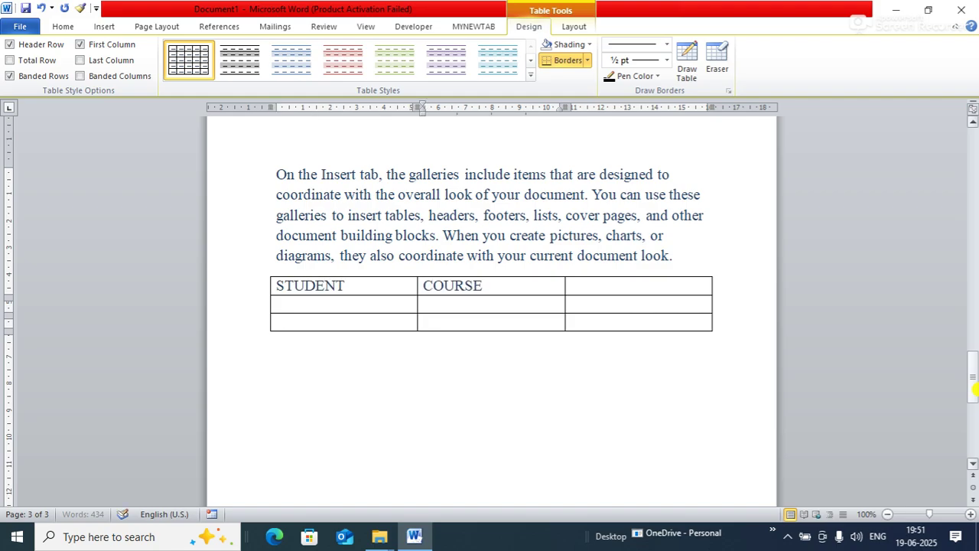
key(Tab)
text(PHONE)
key(Tab)
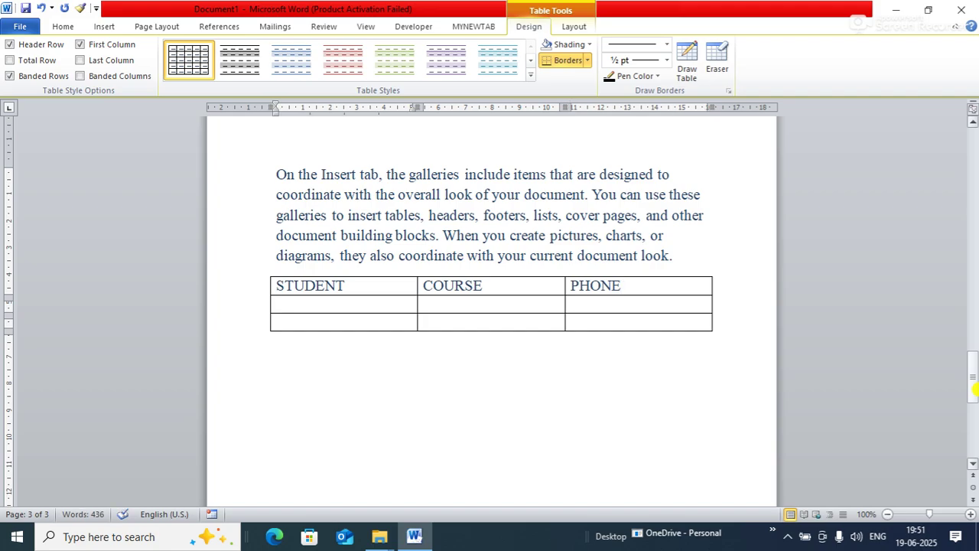
- Fill the second row of the page 3 table with a student's name, the course PYTHON and a phone number
text(ABHIJEE)
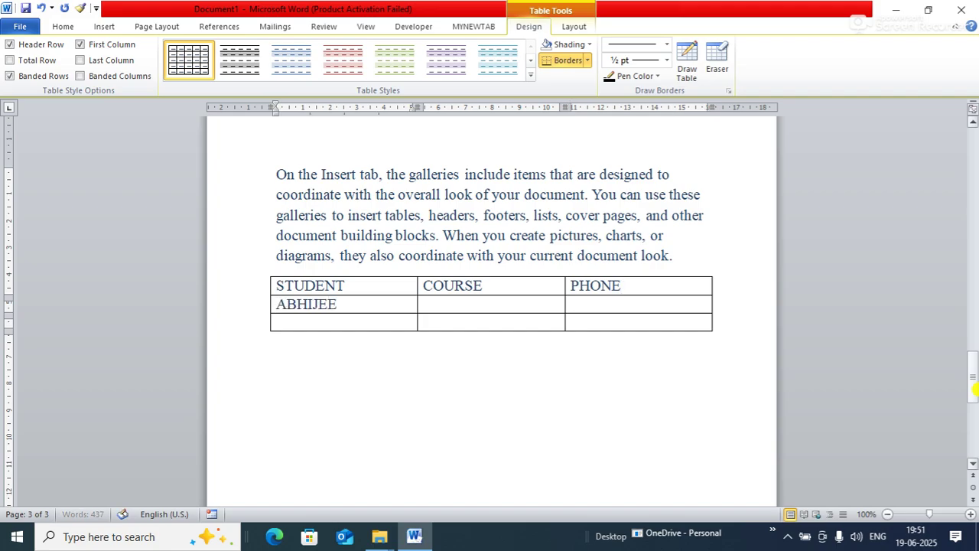
text(T)
key(Tab)
text(PYTHON)
key(Tab)
text(99999)
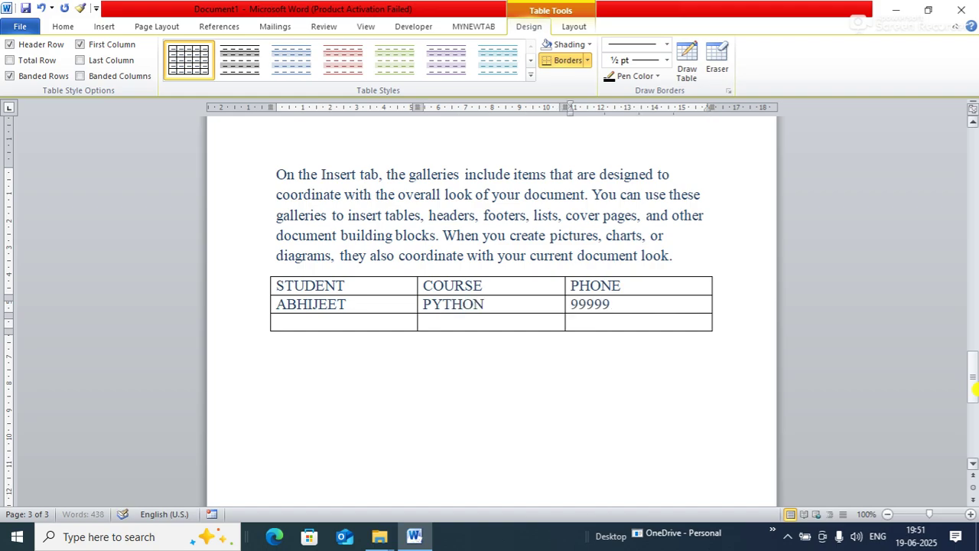
text(9999)
key(Tab)
- Fill the third row of the page 3 table with a student's name, the course JAVA and a phone number
text(SO)
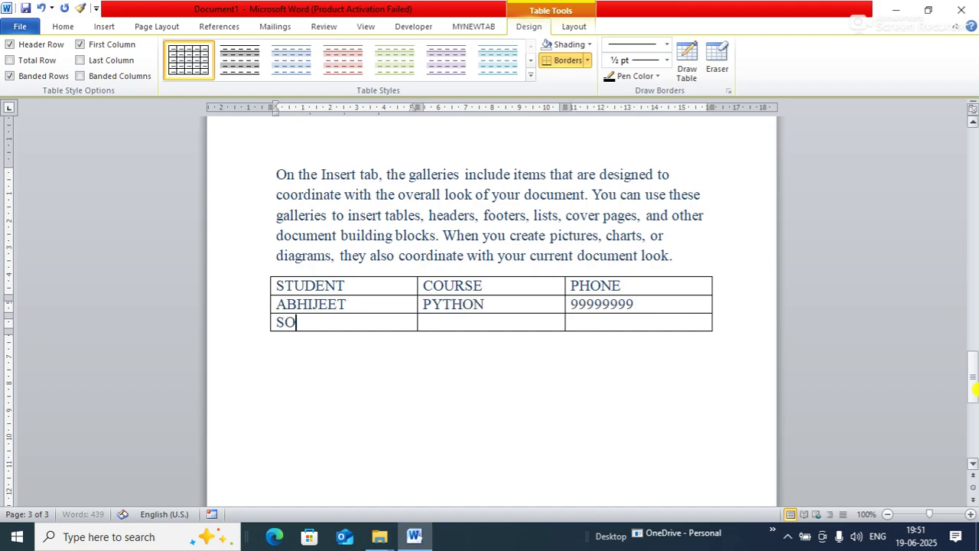
text(NU)
key(Tab)
text(JAVA)
key(Tab)
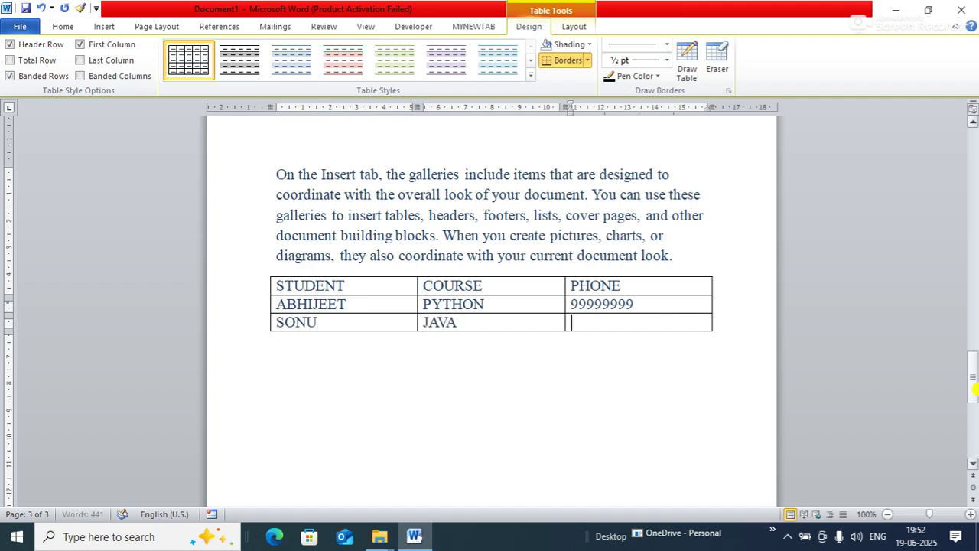
text(88888888)
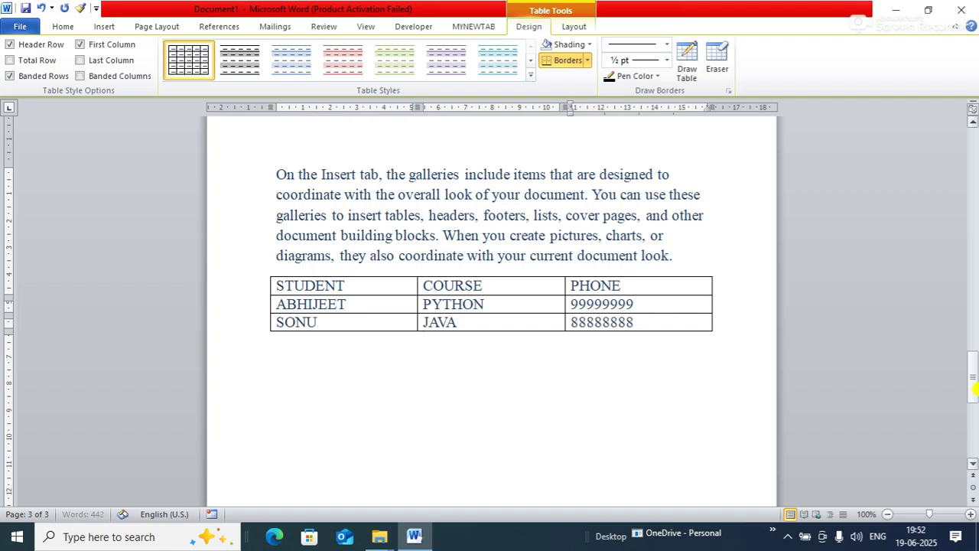
- Add a fourth row to the page 3 table and enter another student's name in its STUDENT column
key(Tab)
text(MONU)
key(Tab)
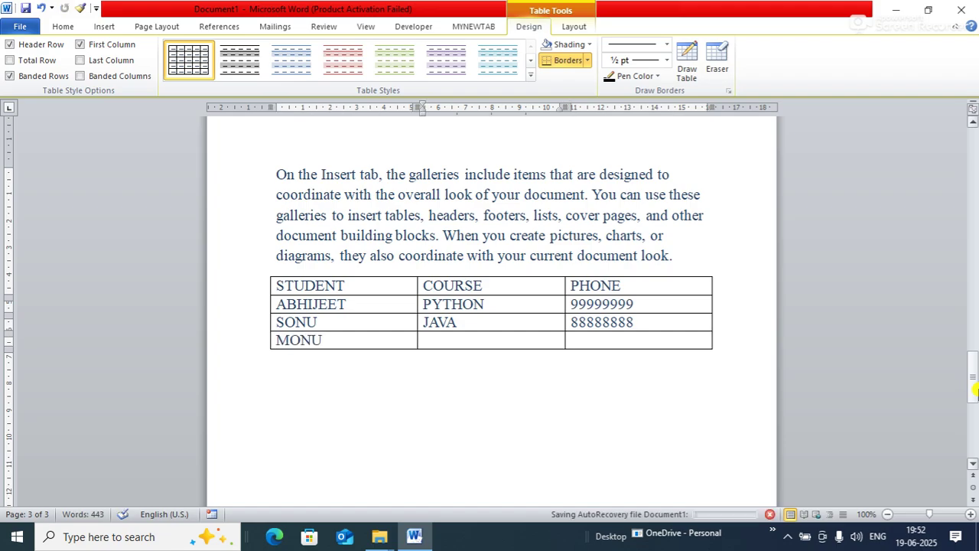
text(C)
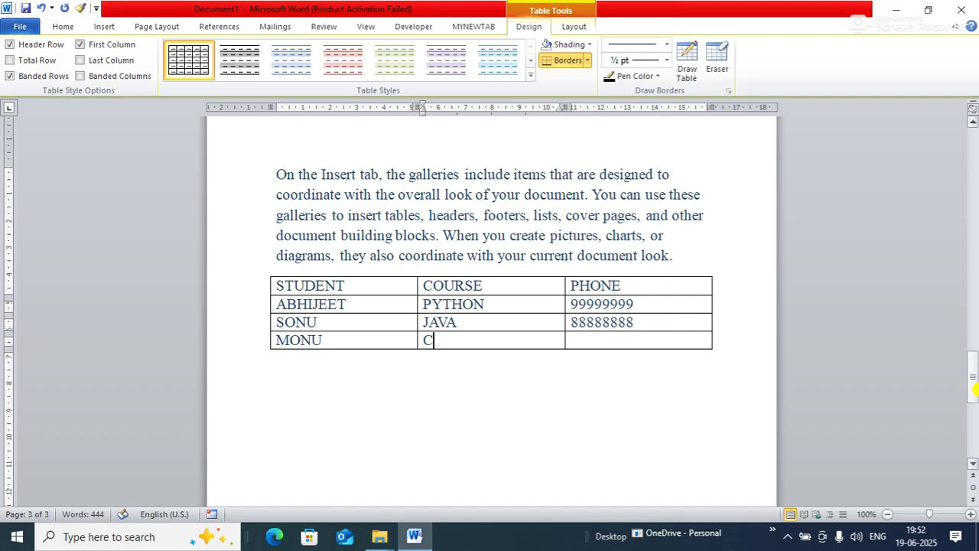
text(OMPUTER IS AN AUTOMETIC ELECTRONIC DEVICE THAT TAKE INPUT FROM USER AND GIVES THE DESIRABLE OUTPUT AFTER THE PROCESSING++)
key(BackSpace)
key(BackSpace)
key(BackSpace)
key(BackSpace)
key(BackSpace)
key(BackSpace)
key(BackSpace)
key(BackSpace)
key(BackSpace)
key(BackSpace)
key(BackSpace)
key(BackSpace)
key(BackSpace)
key(BackSpace)
key(BackSpace)
key(BackSpace)
key(BackSpace)
key(BackSpace)
key(BackSpace)
key(BackSpace)
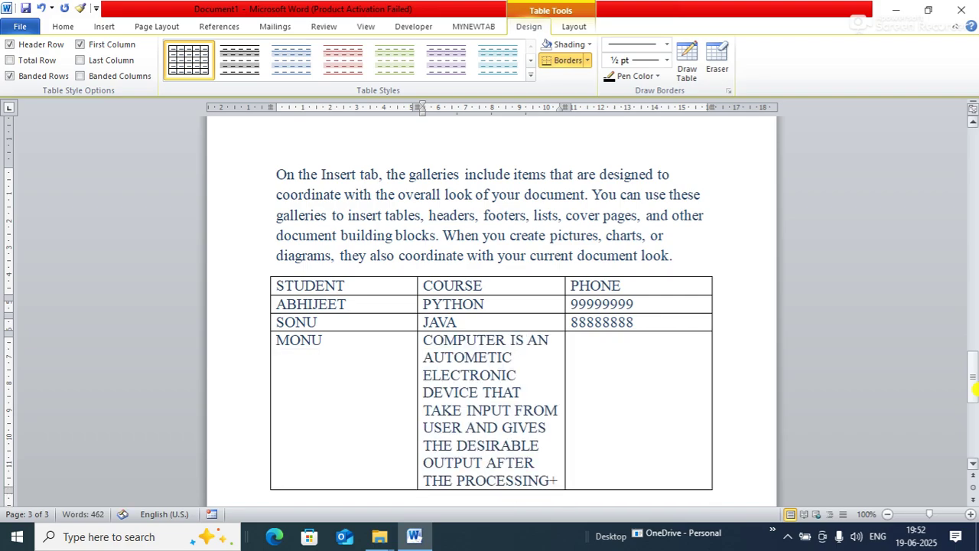
key(BackSpace)
key(BackSpace)
key(BackSpace)
key(BackSpace)
key(BackSpace)
key(BackSpace)
key(BackSpace)
key(BackSpace)
key(BackSpace)
key(BackSpace)
key(BackSpace)
key(BackSpace)
key(BackSpace)
key(BackSpace)
key(BackSpace)
key(BackSpace)
key(BackSpace)
key(BackSpace)
key(BackSpace)
key(BackSpace)
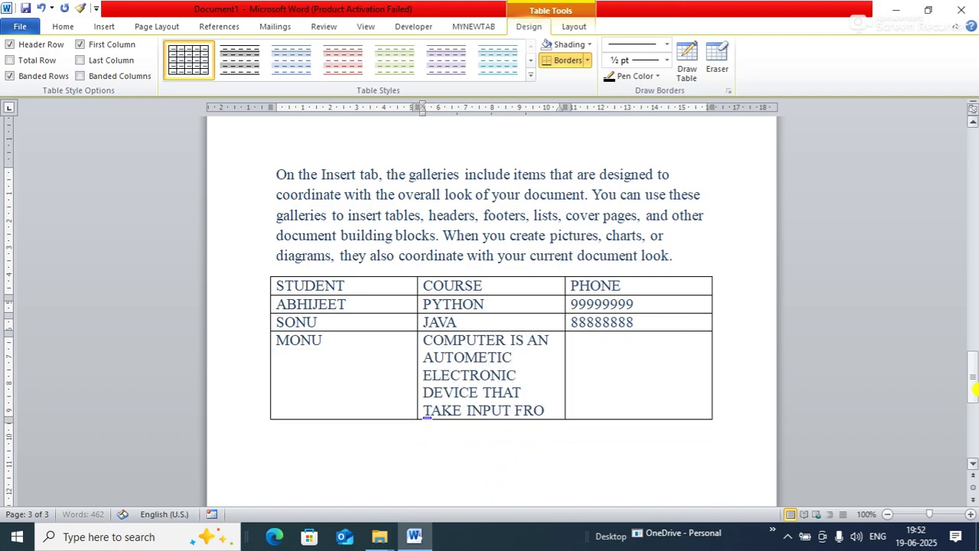
key(BackSpace)
key(BackSpace)
key(BackSpace)
key(BackSpace)
key(BackSpace)
key(BackSpace)
key(BackSpace)
key(BackSpace)
key(BackSpace)
key(BackSpace)
key(BackSpace)
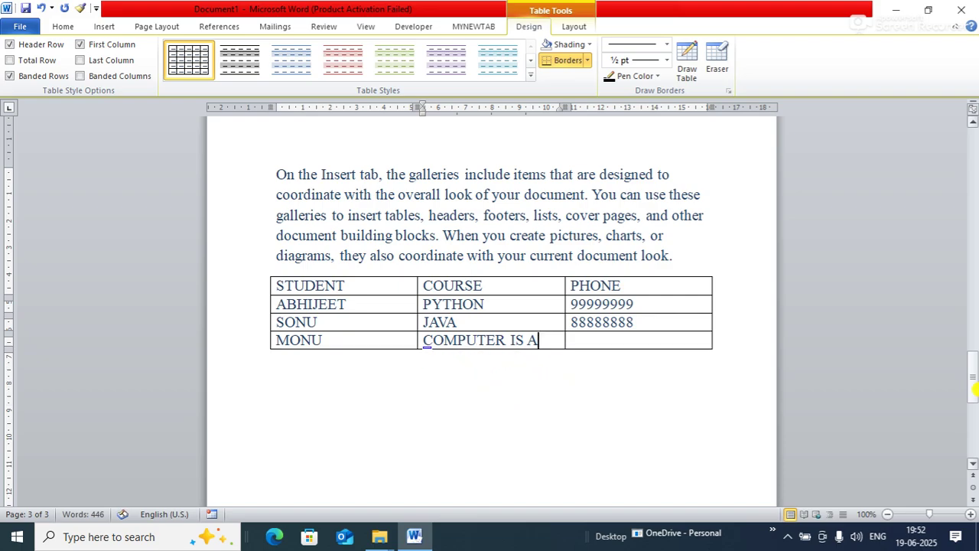
key(BackSpace)
key(BackSpace)
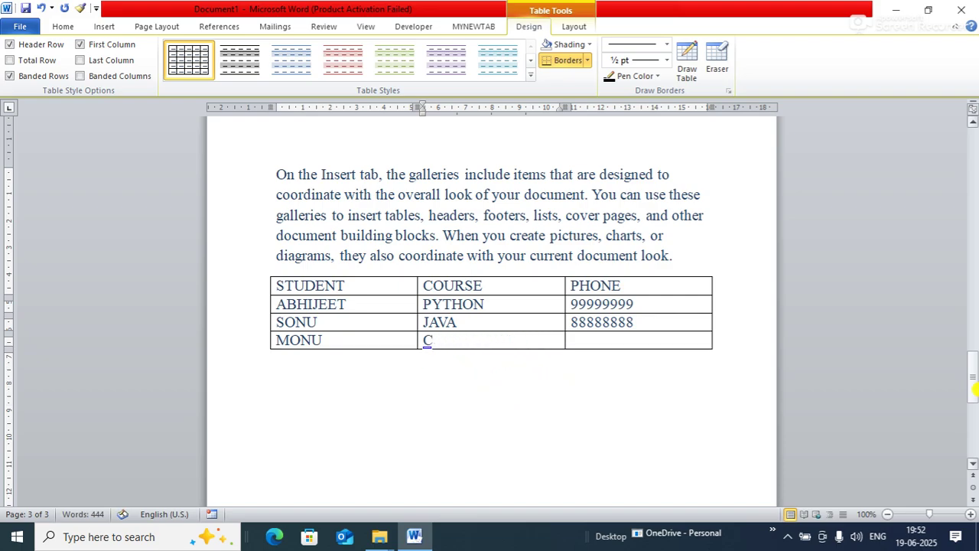
- Complete the fourth row of the page 3 table with the course PHP and a phone number
text(PHP)
key(Tab)
text(7777777)
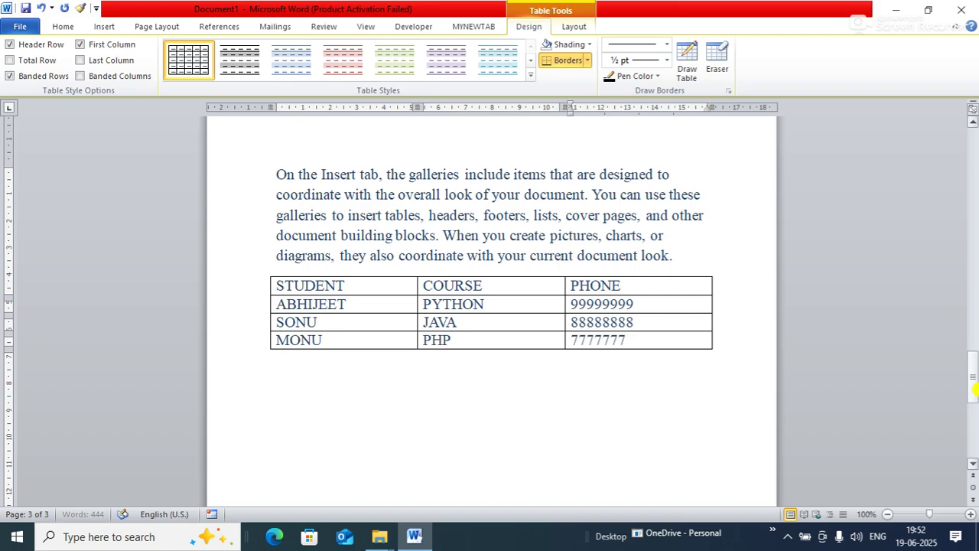
text(7)
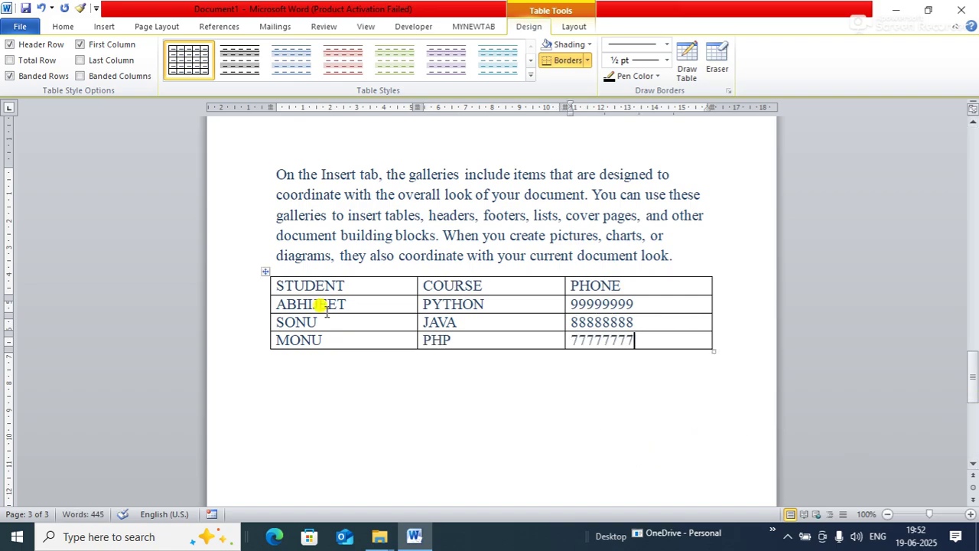
- Insert the caption Table 2 below the page 3 student table, using the Table label
click(262, 272)
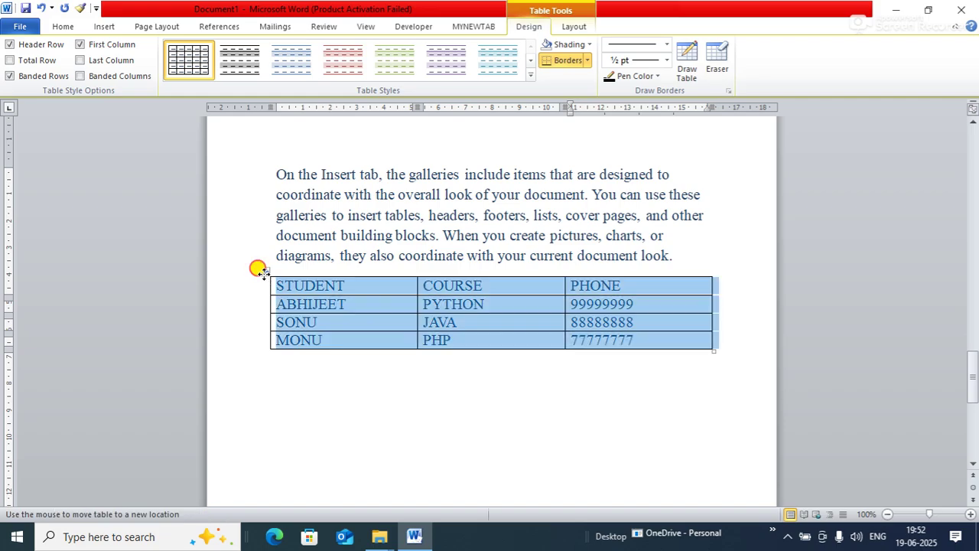
click(230, 26)
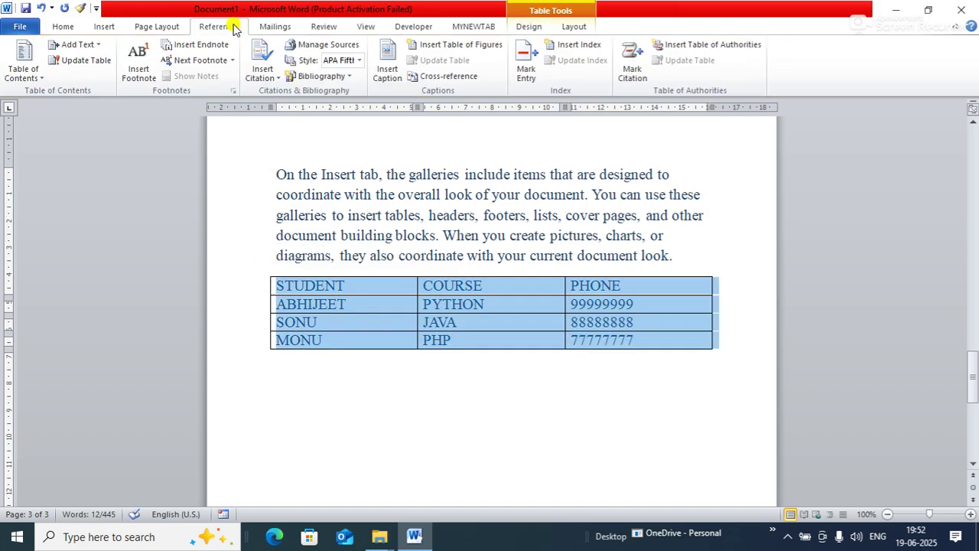
click(387, 72)
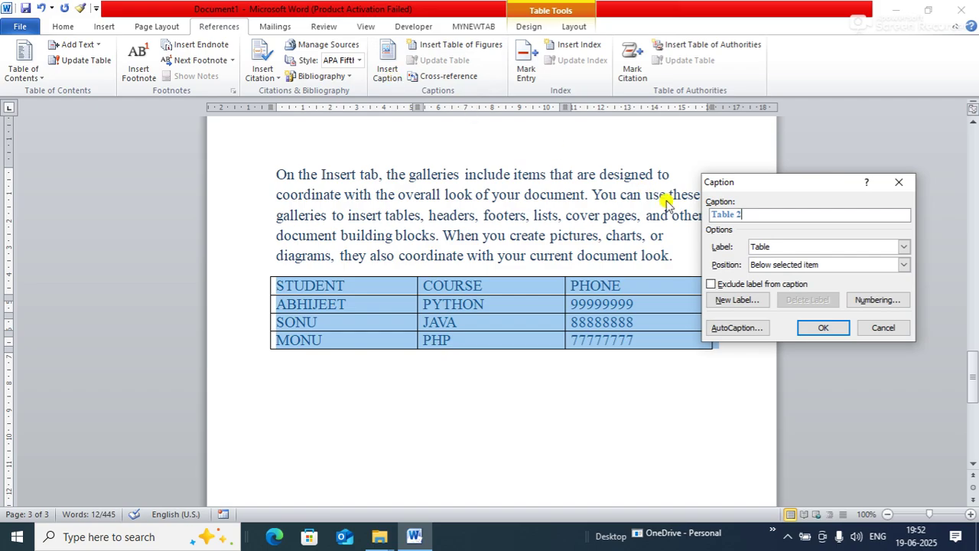
click(832, 332)
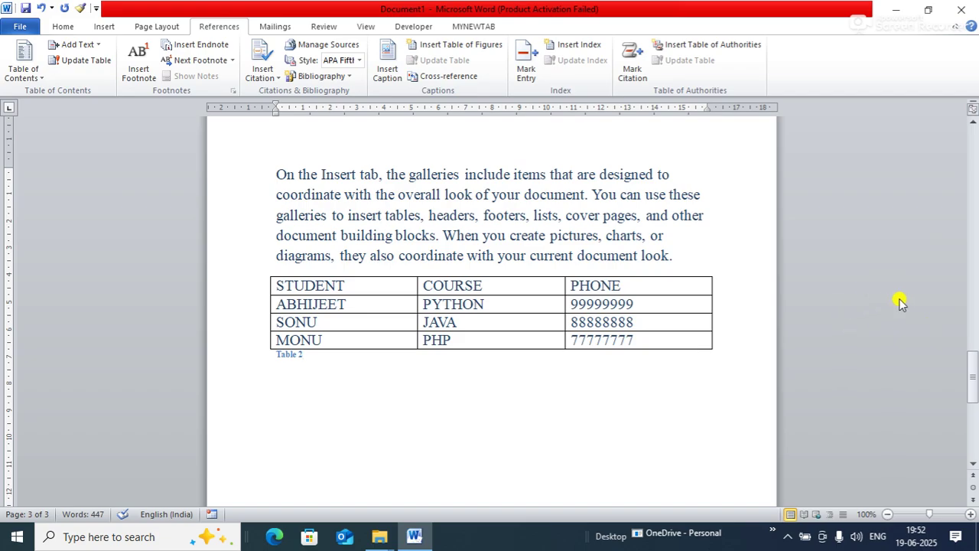
- Insert the built-in Annual cover page at the start of the document
drag(968, 374, 848, 142)
click(307, 144)
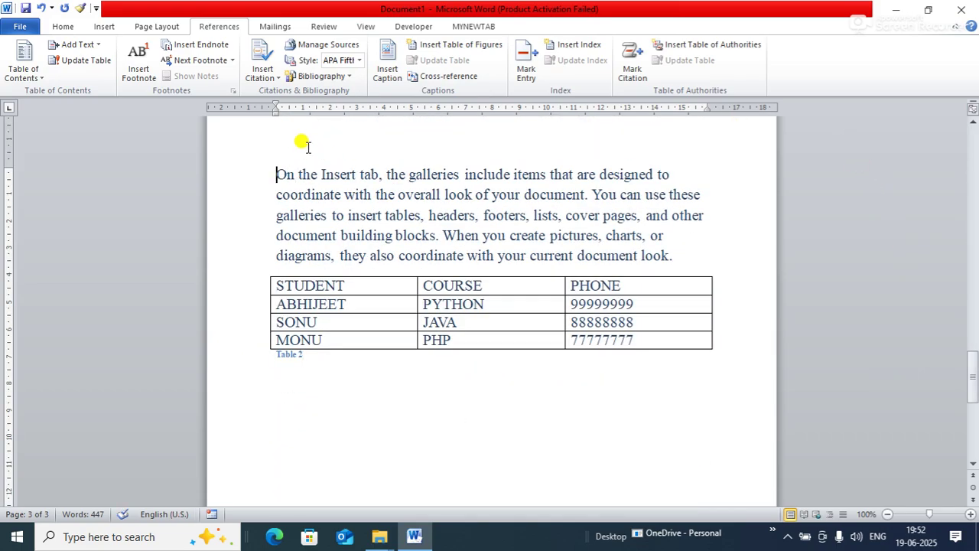
scroll(302, 144, up, 4)
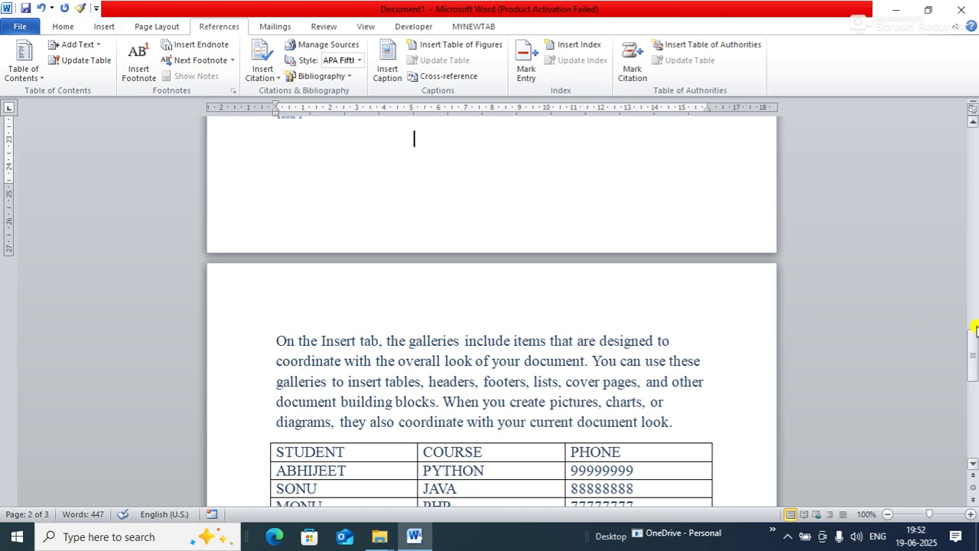
drag(972, 342, 938, 181)
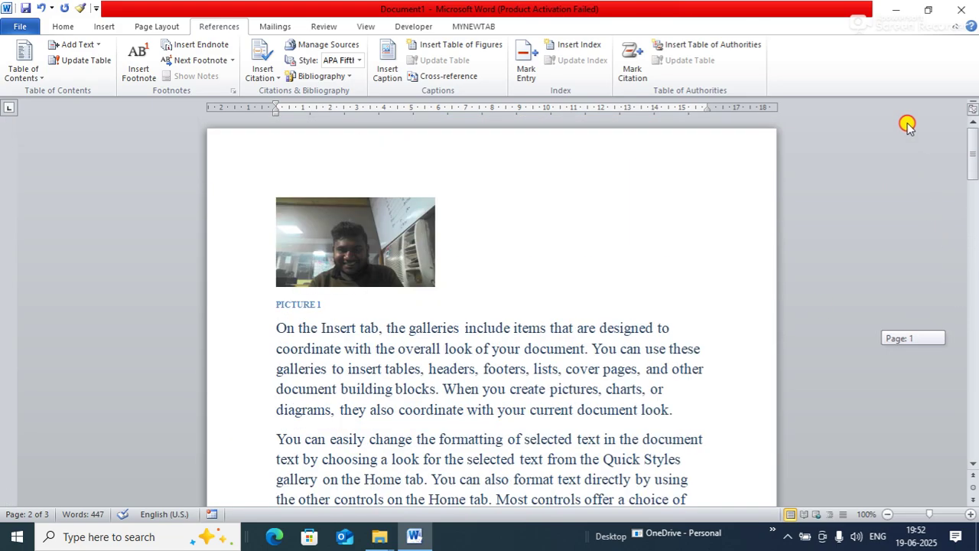
click(245, 181)
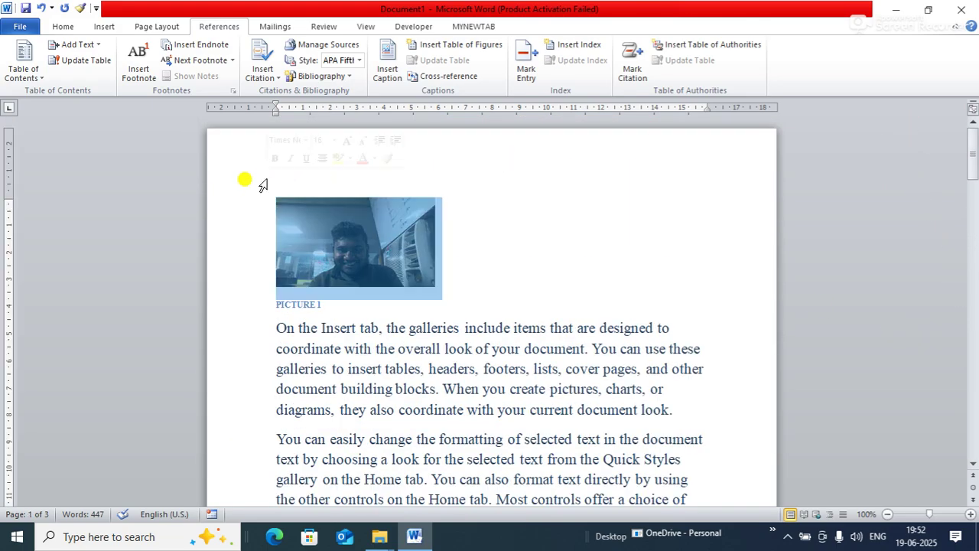
click(487, 200)
click(278, 188)
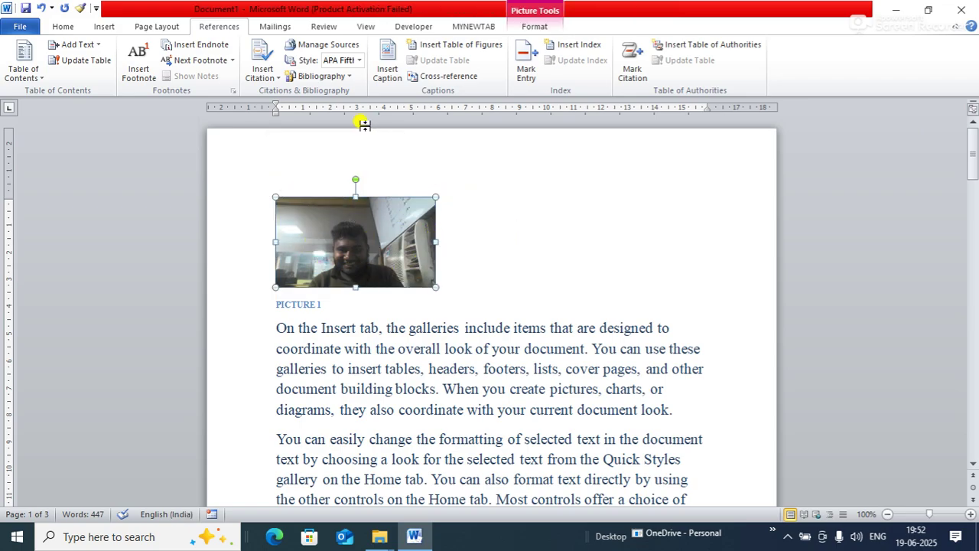
click(101, 28)
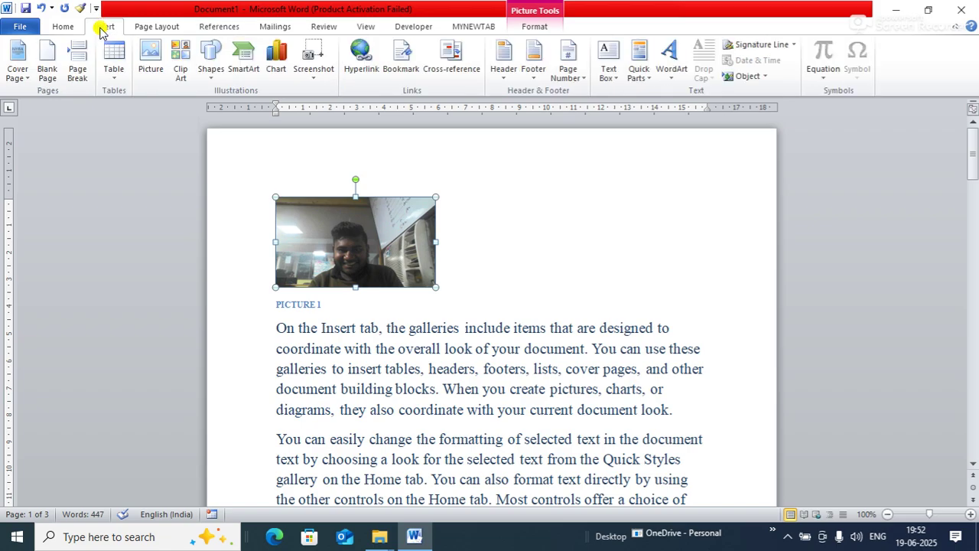
click(17, 73)
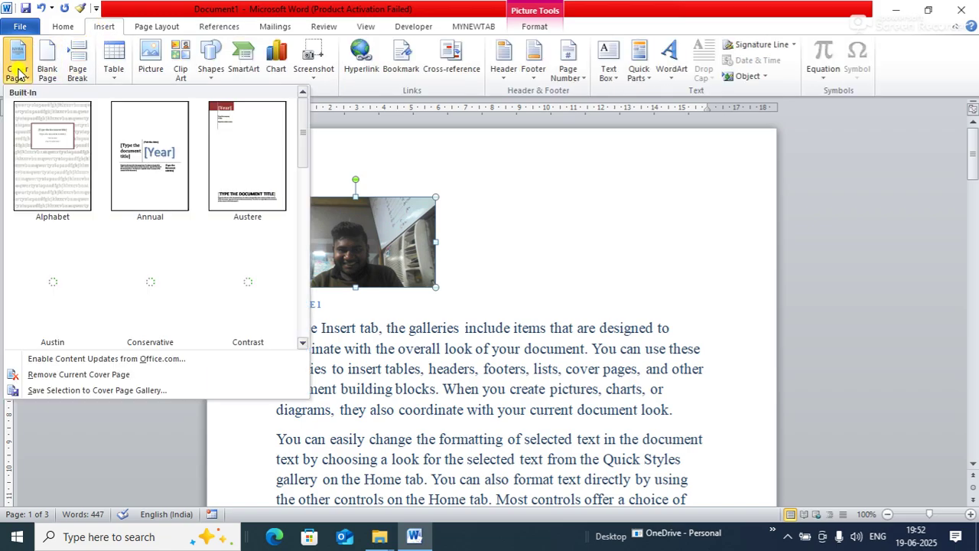
click(159, 165)
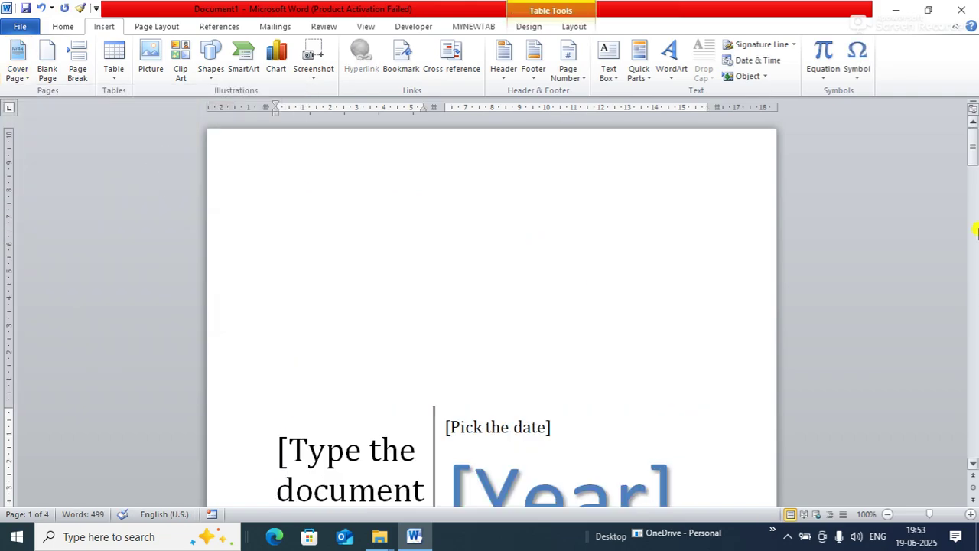
- Clear all placeholder text, including the title, date, year, abstract and subtitle, from the cover page layout table
drag(973, 153, 966, 186)
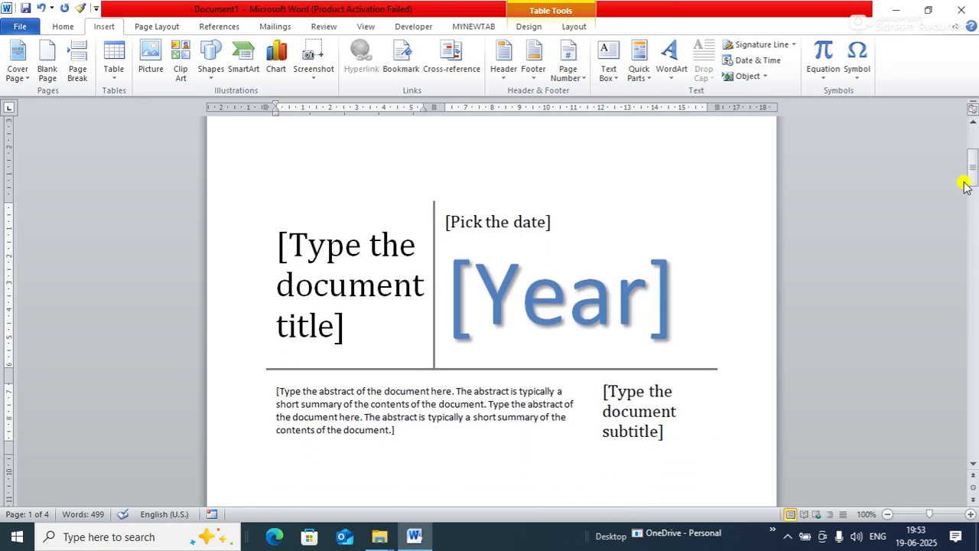
key(ctrl+a)
click(720, 311)
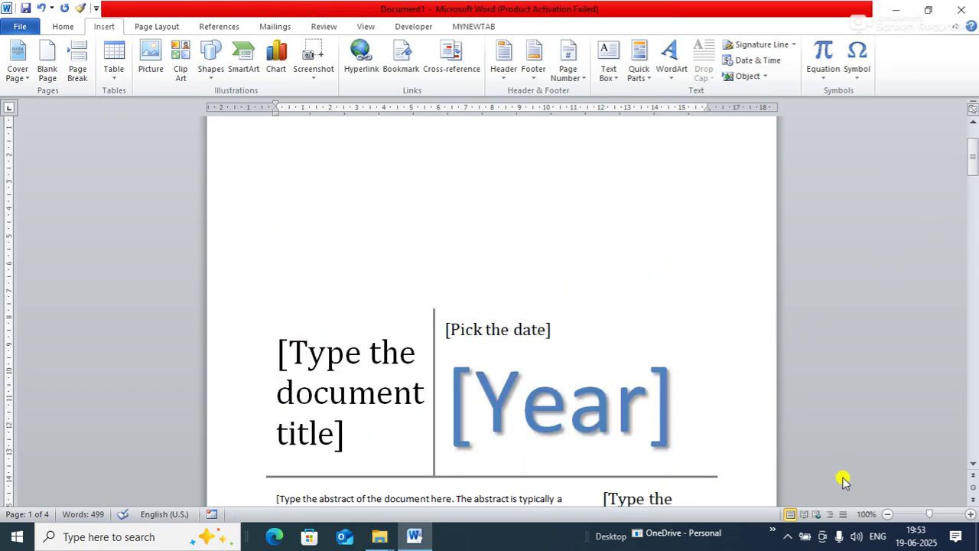
click(258, 302)
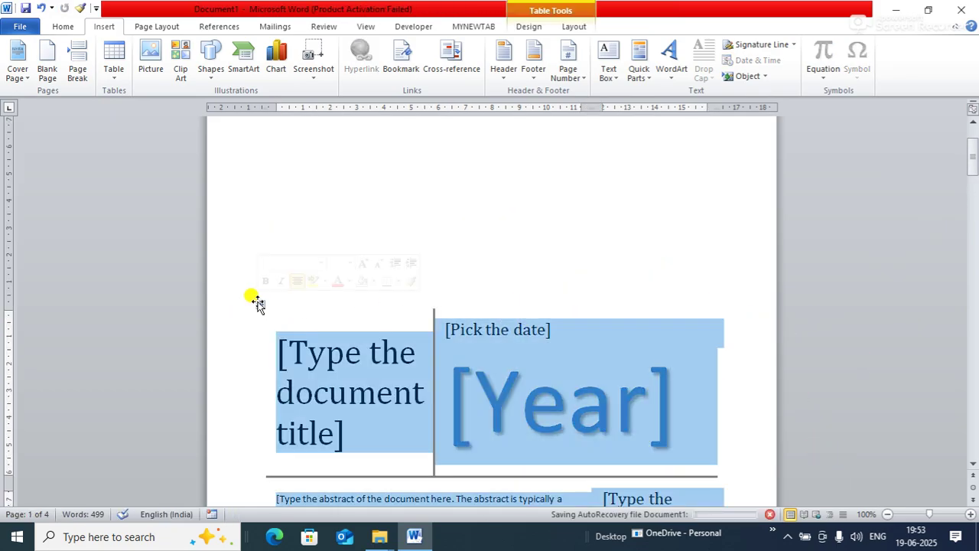
key(Delete)
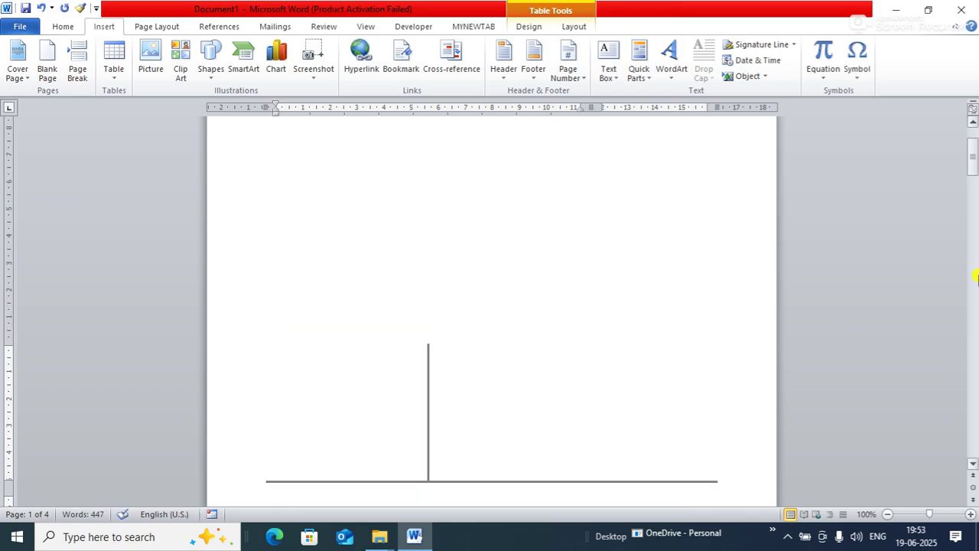
- Narrow the emptied layout table on the cover page by resizing it from its lower corner
drag(975, 170, 974, 197)
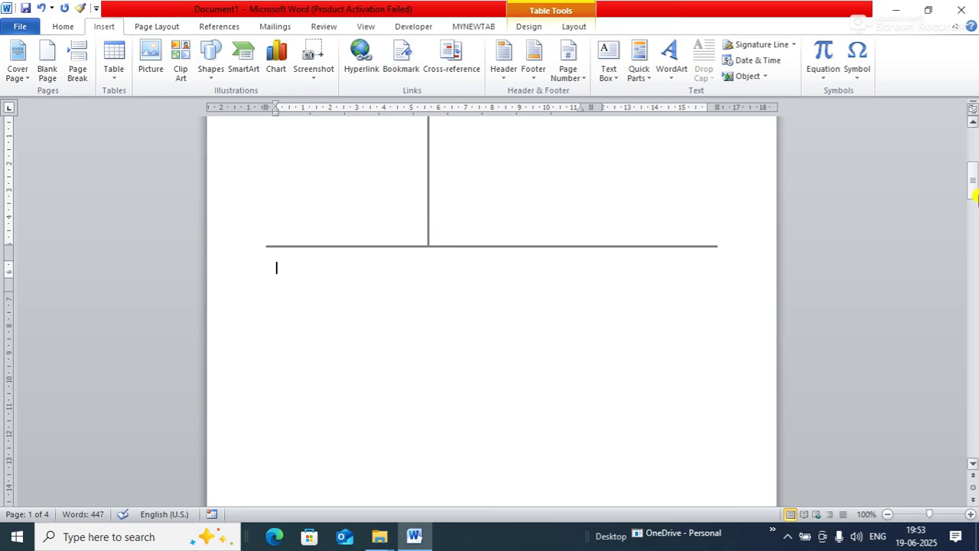
click(552, 241)
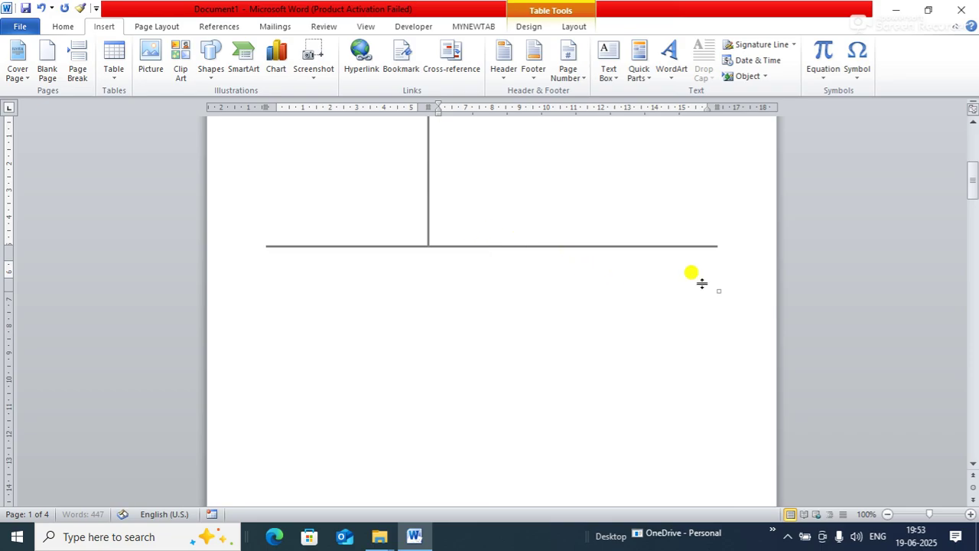
drag(717, 292, 621, 290)
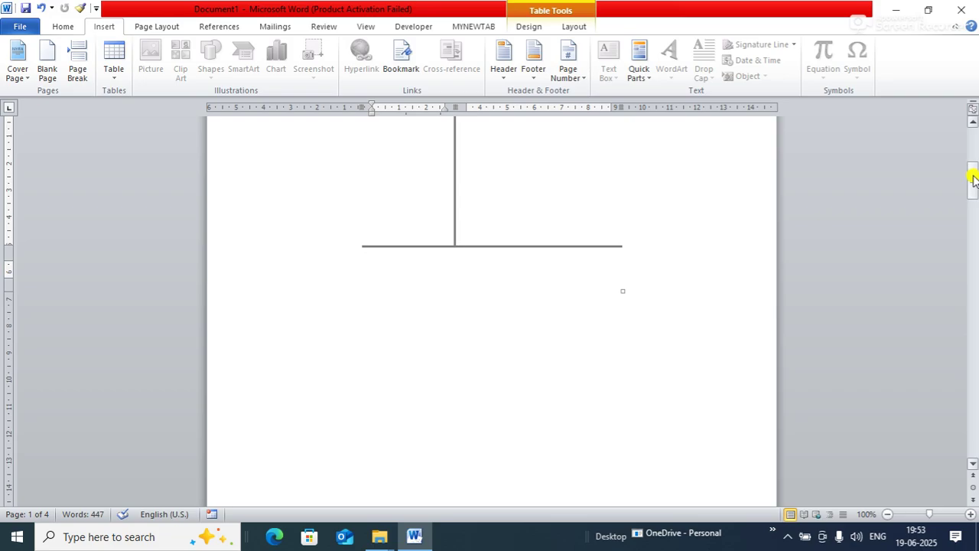
- Delete the empty layout table from the cover page and place the cursor on the blank first page
drag(971, 175, 972, 170)
click(353, 231)
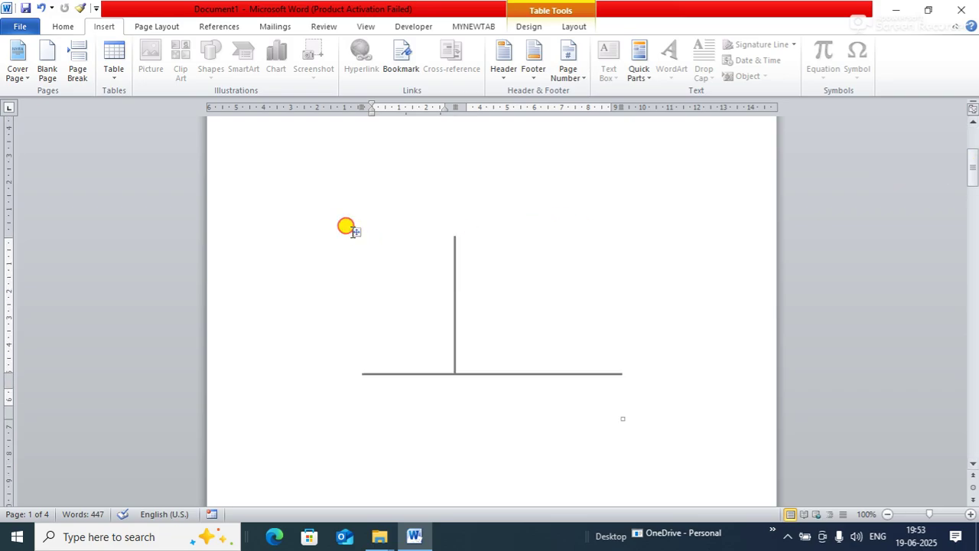
click(354, 340)
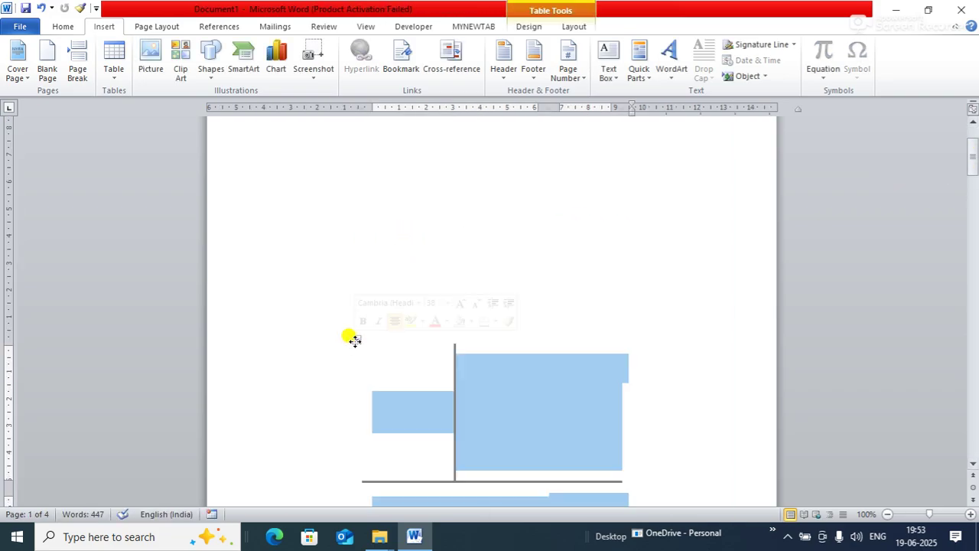
key(BackSpace)
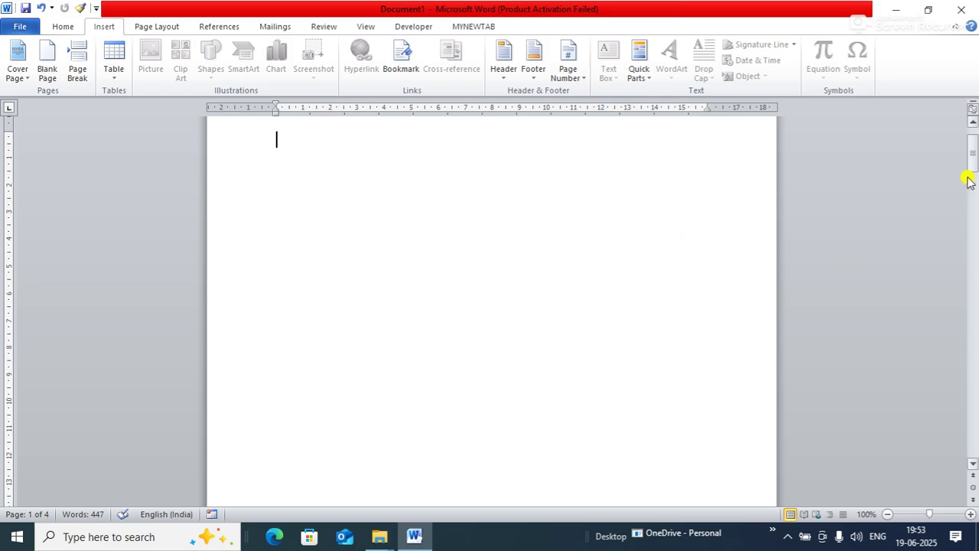
drag(972, 171, 948, 151)
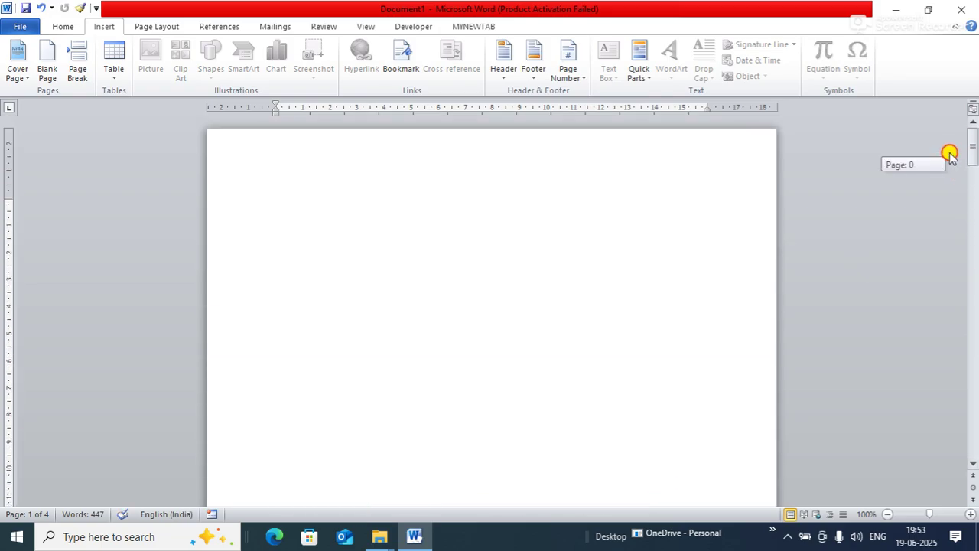
click(511, 251)
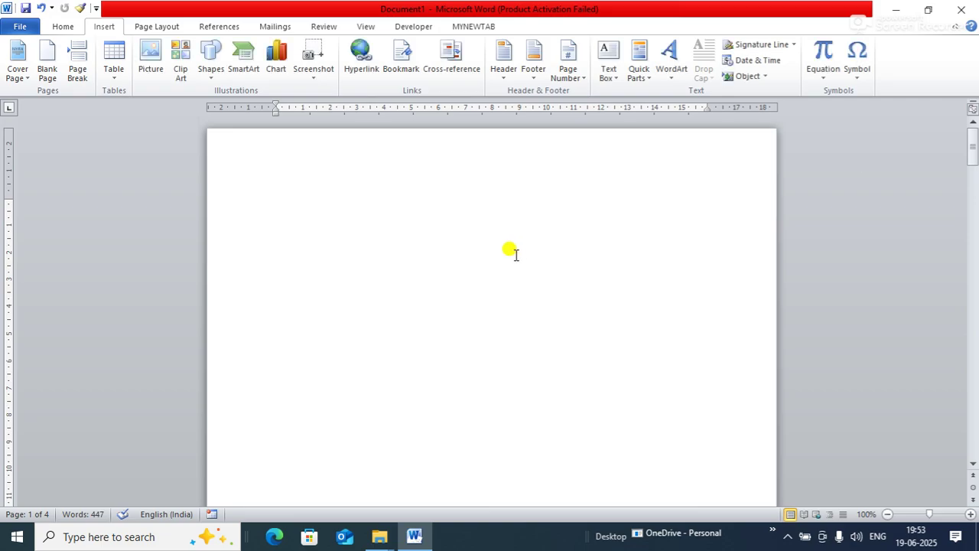
- Undo the deletion of the blank first page and place the cursor back at its start
key(Delete)
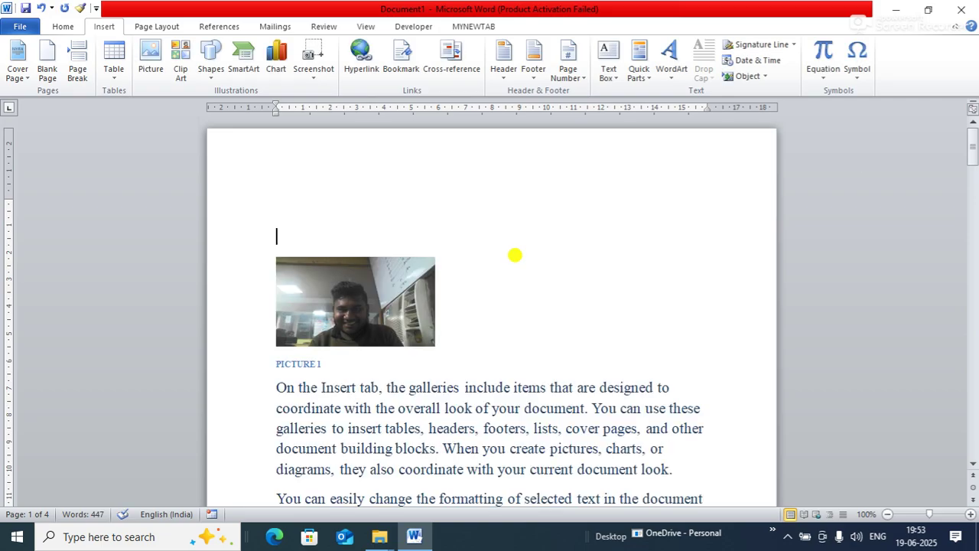
key(ctrl+z)
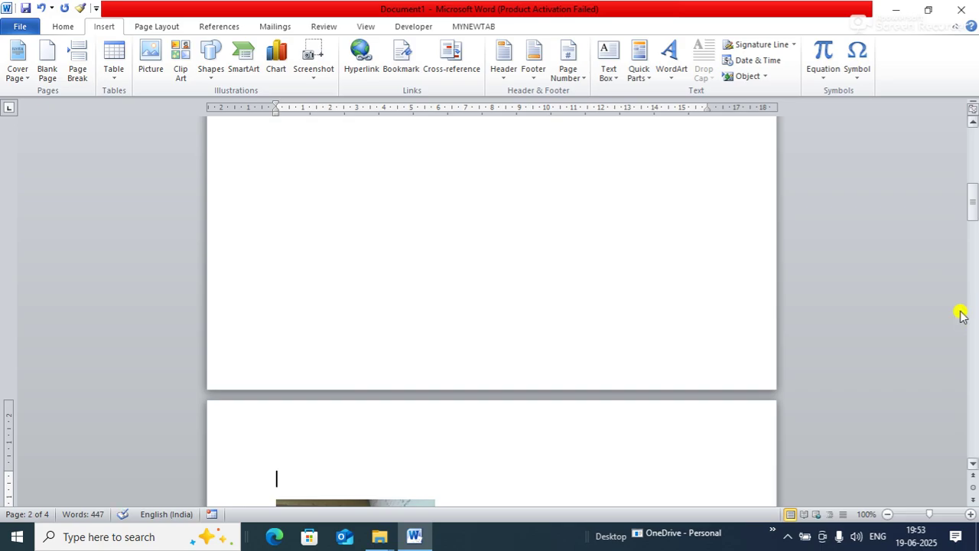
drag(974, 220, 942, 132)
click(281, 242)
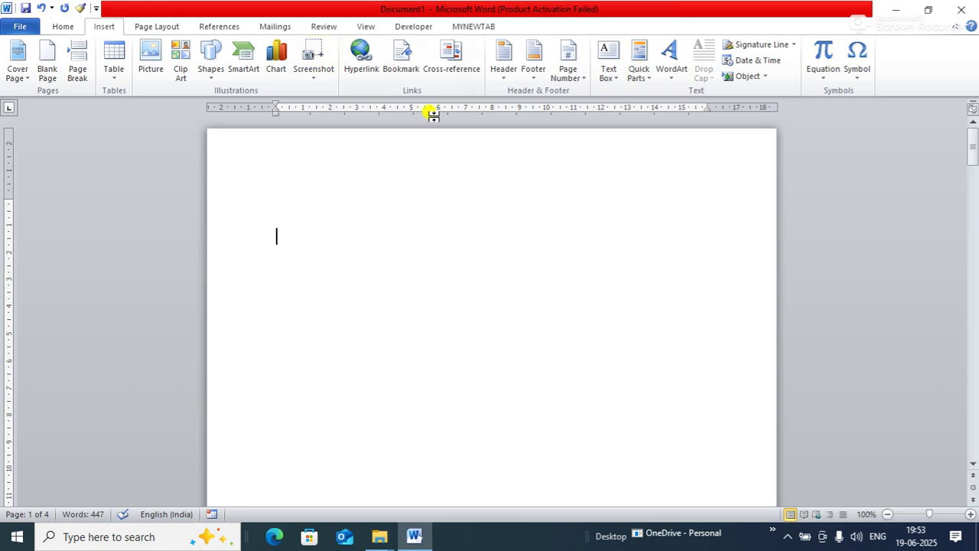
- Open the Cross-reference dialog and look through the reference types Heading, Bookmark, Footnote, Endnote, Equation and Figure
click(208, 25)
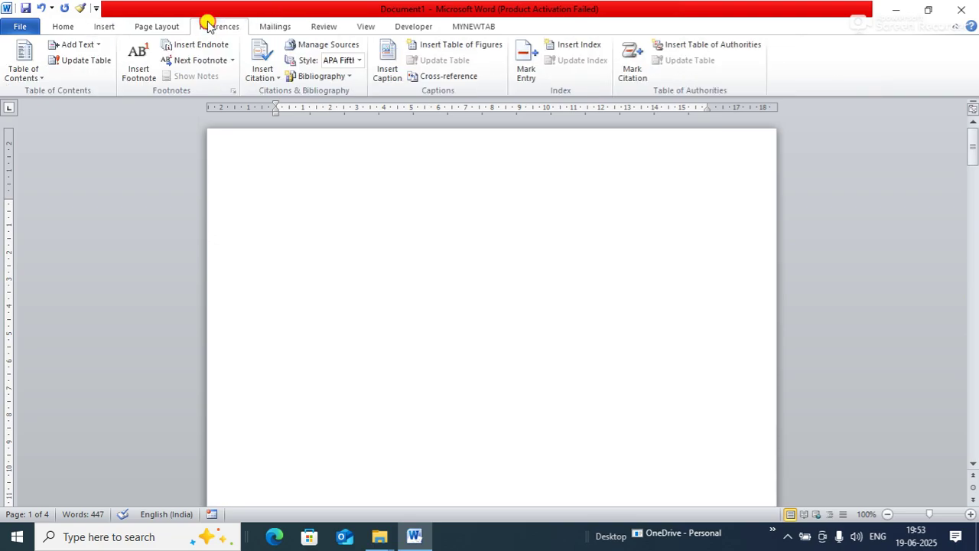
click(449, 76)
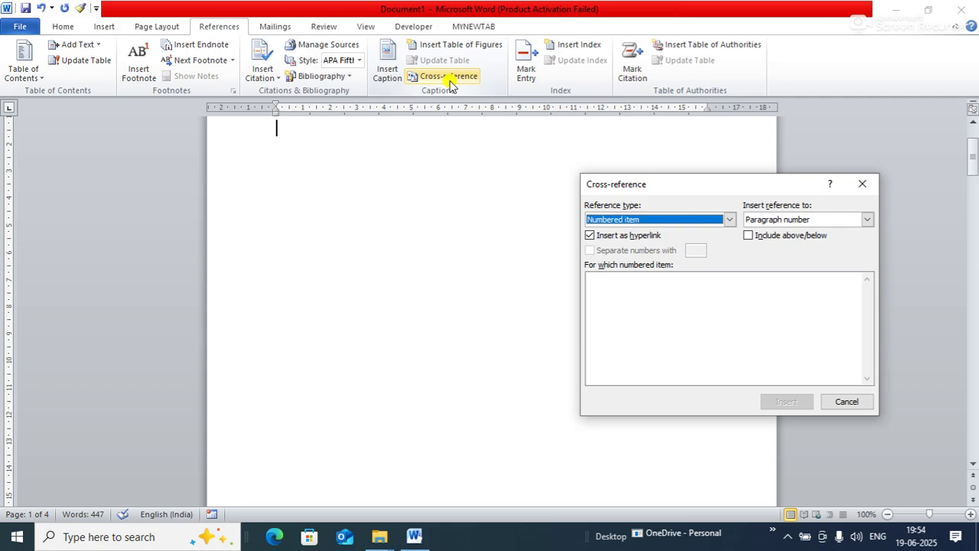
click(728, 220)
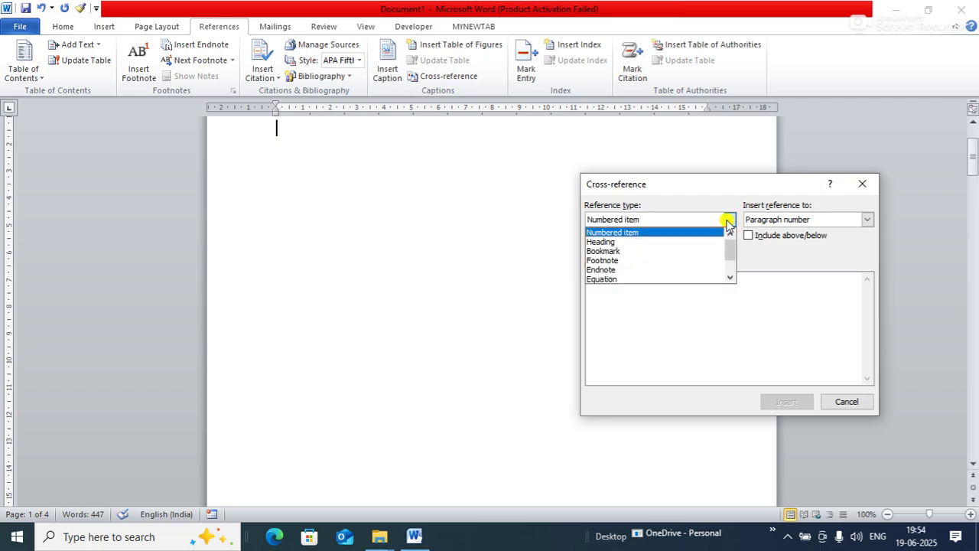
click(606, 243)
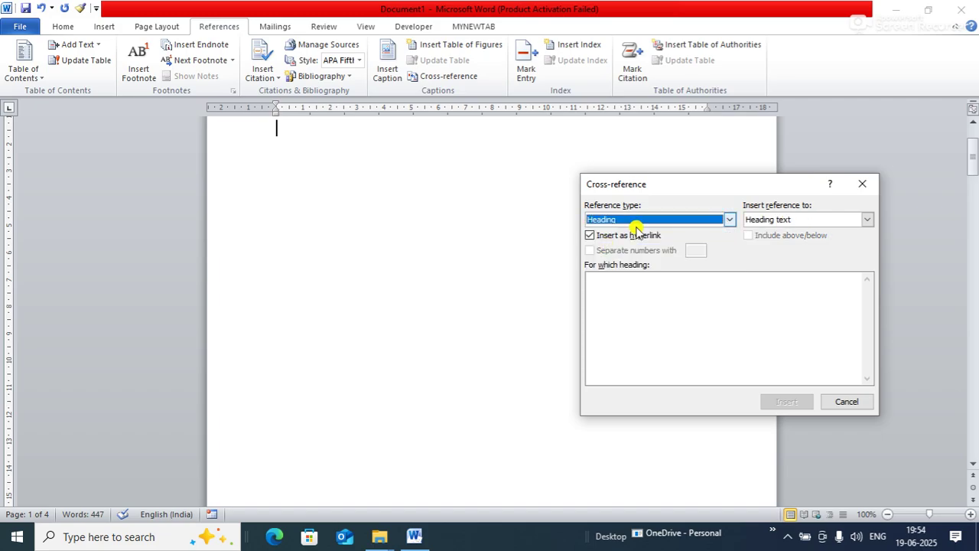
click(728, 219)
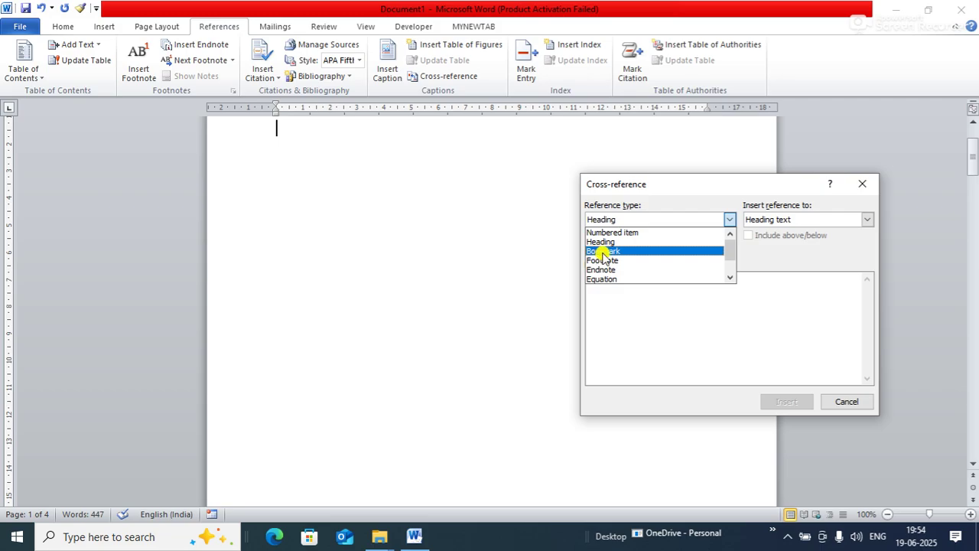
click(601, 251)
click(728, 220)
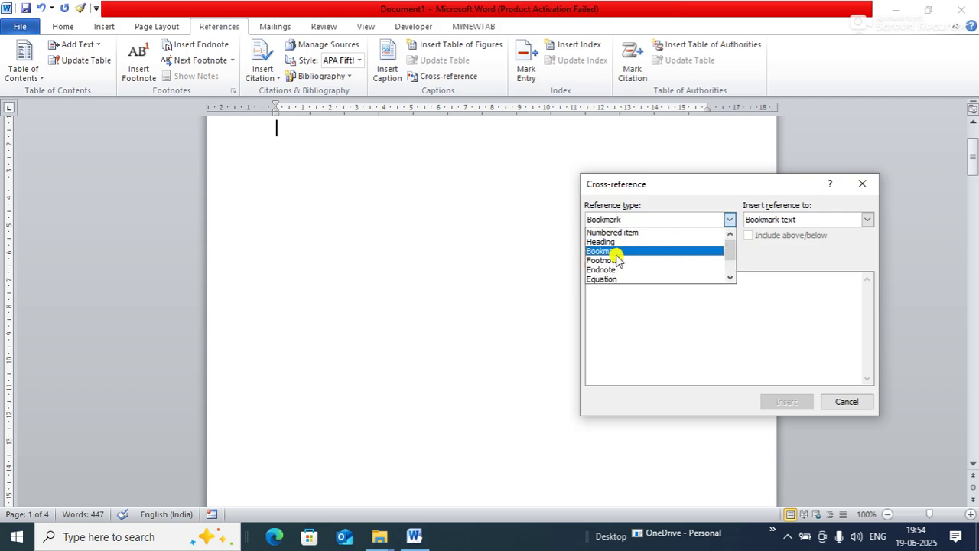
click(602, 260)
click(728, 220)
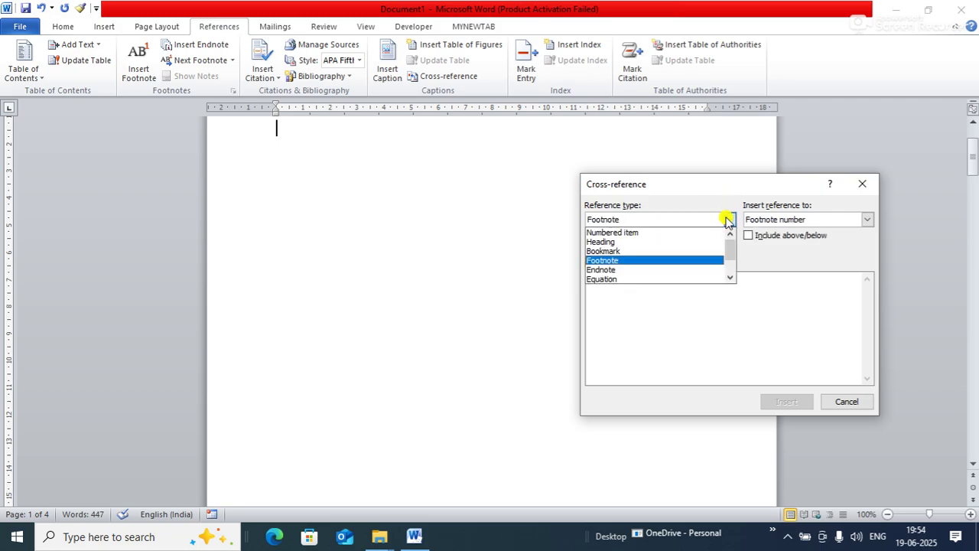
click(624, 270)
click(728, 220)
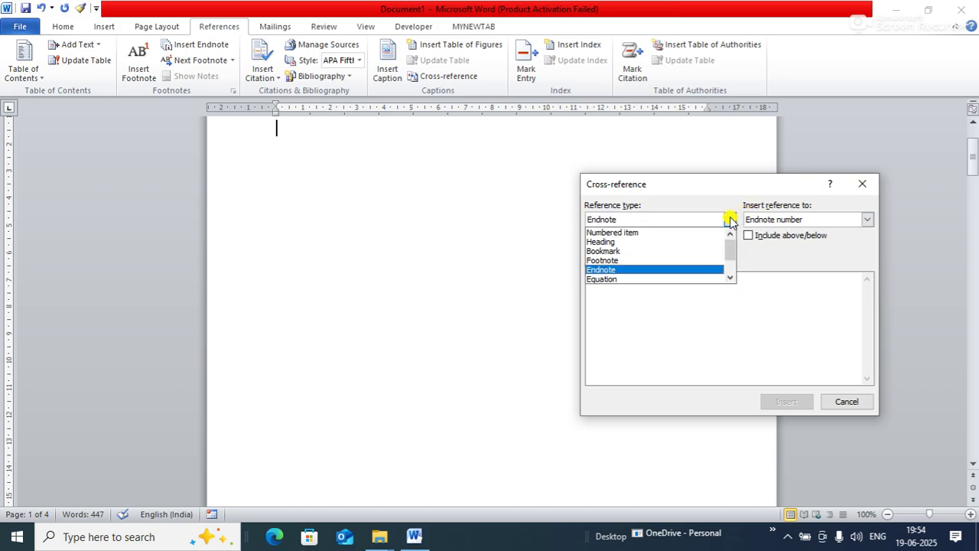
click(619, 280)
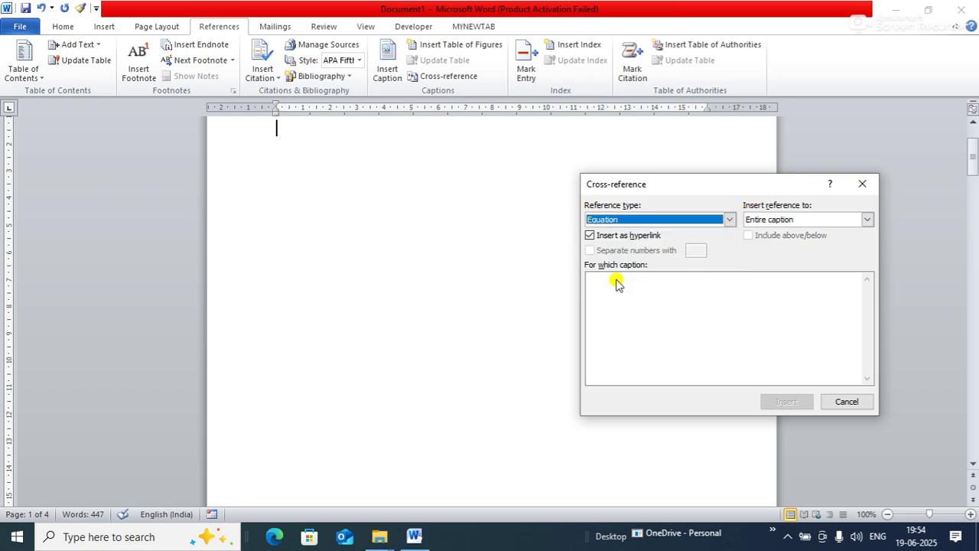
click(723, 221)
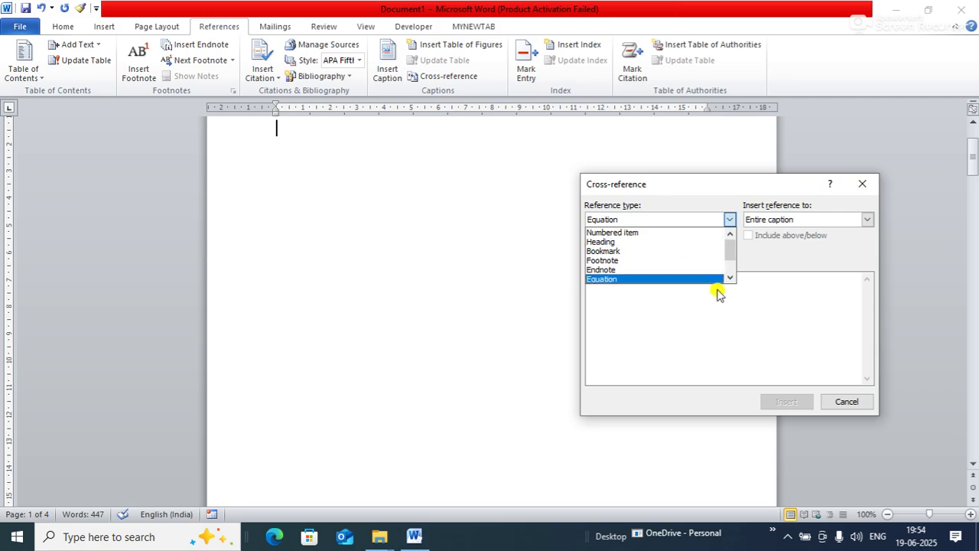
drag(728, 250, 728, 258)
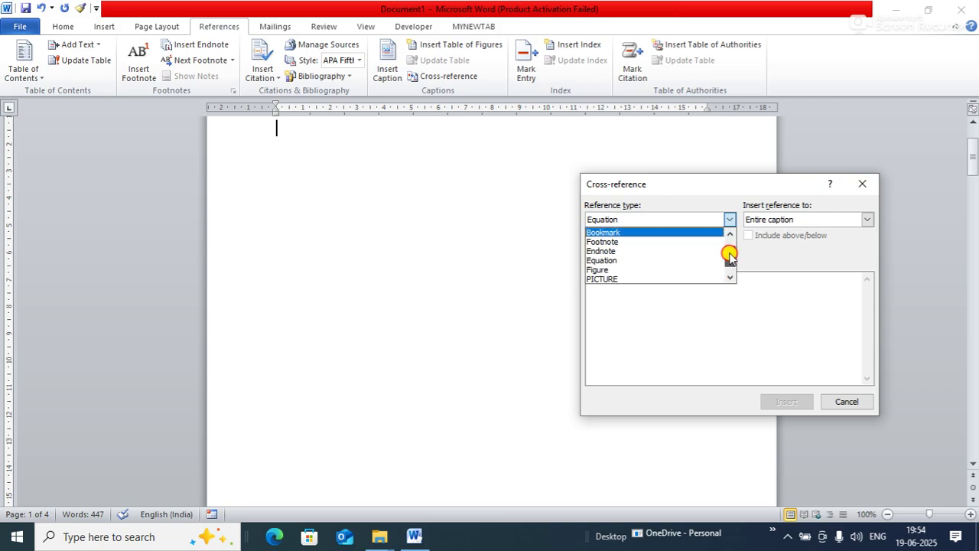
mouse_move(729, 258)
mouse_down()
mouse_move(728, 238)
mouse_move(731, 261)
mouse_up()
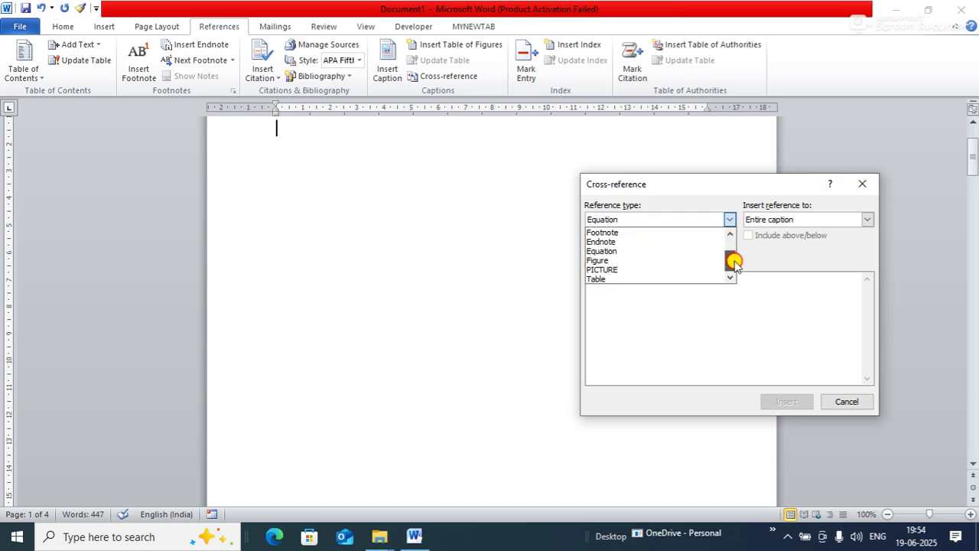
click(634, 261)
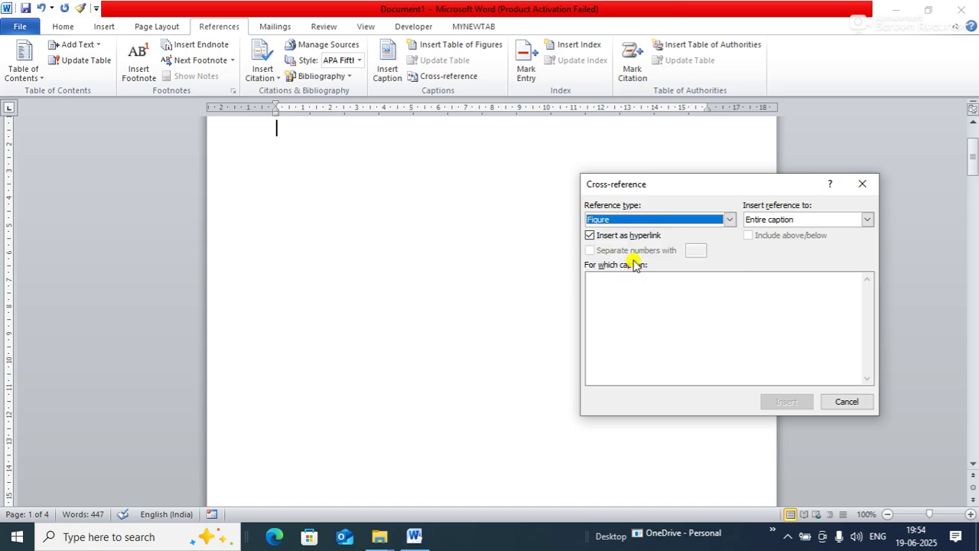
- Insert a cross-reference of type PICTURE to the entire caption of PICTURE 1 on the blank first page
click(729, 219)
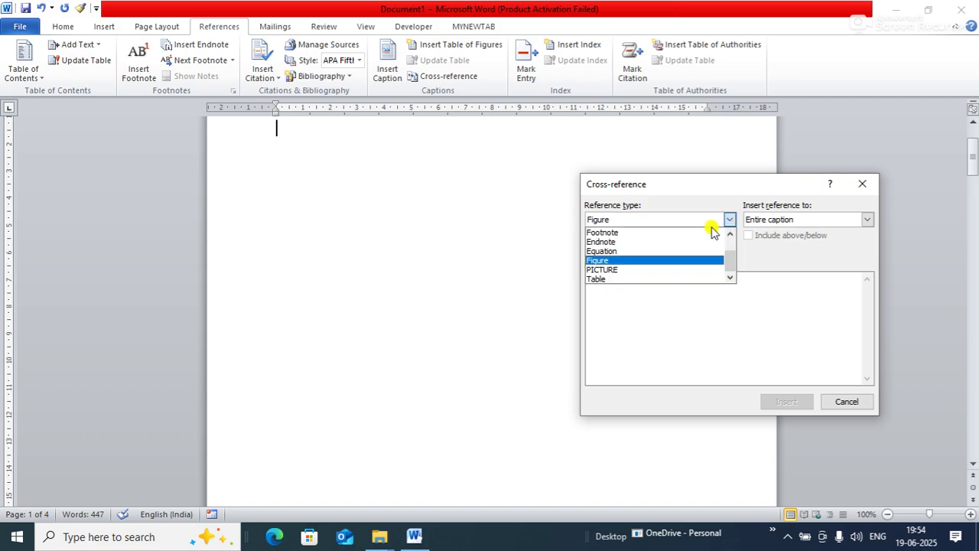
click(605, 270)
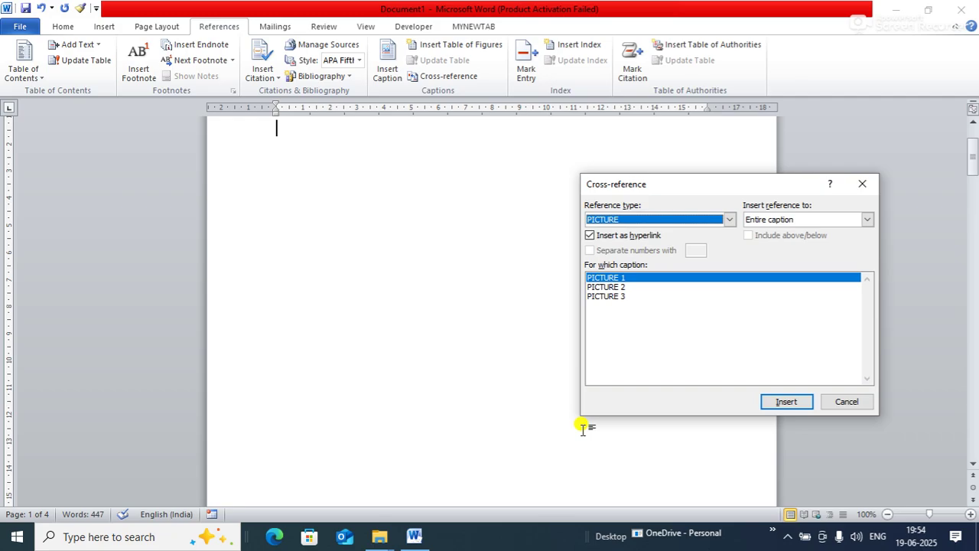
click(787, 219)
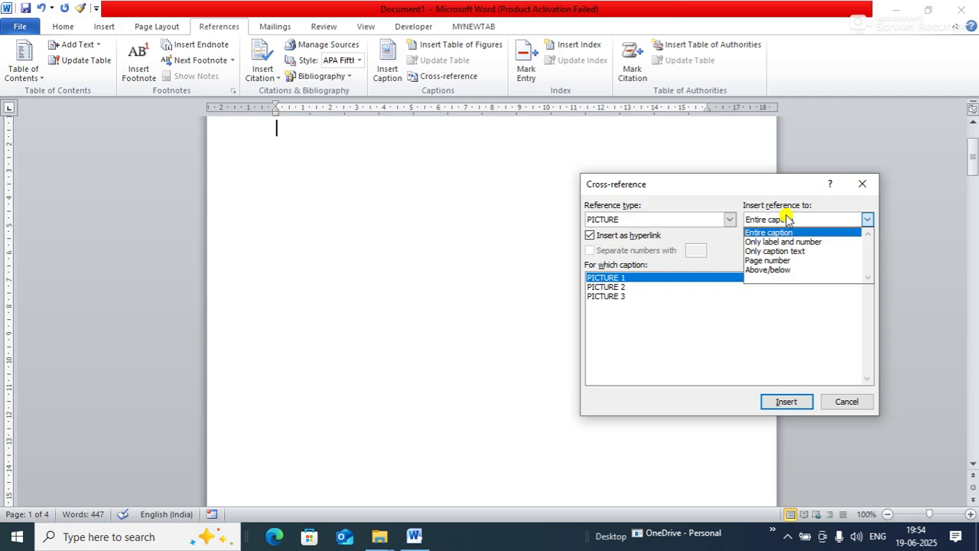
click(788, 219)
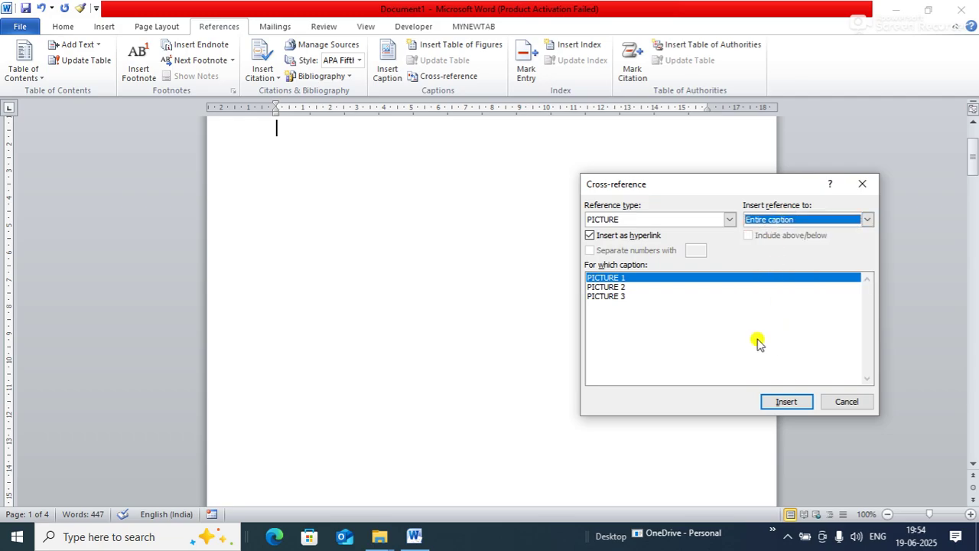
click(780, 400)
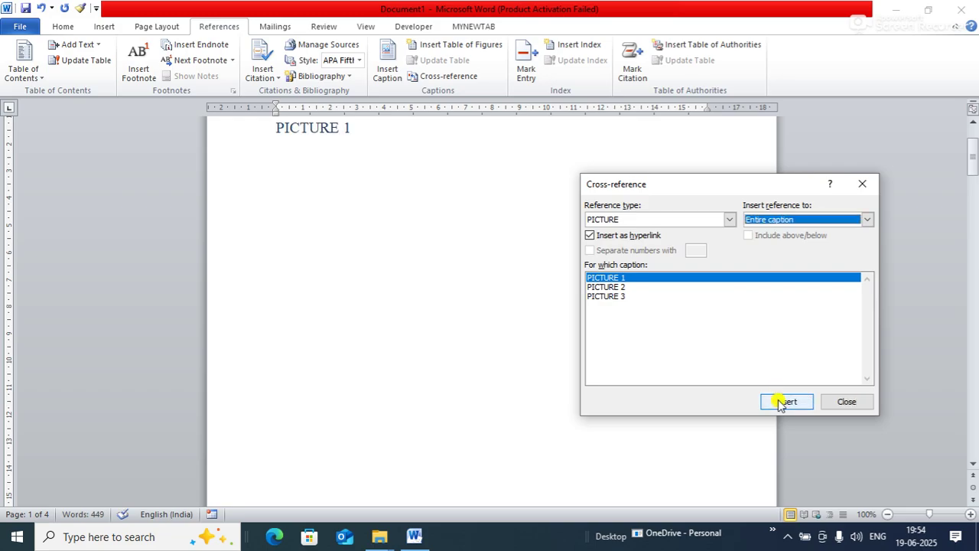
- Insert entire-caption cross-references to PICTURE 2 and PICTURE 3, each on its own line below PICTURE 1
click(408, 135)
key(Return)
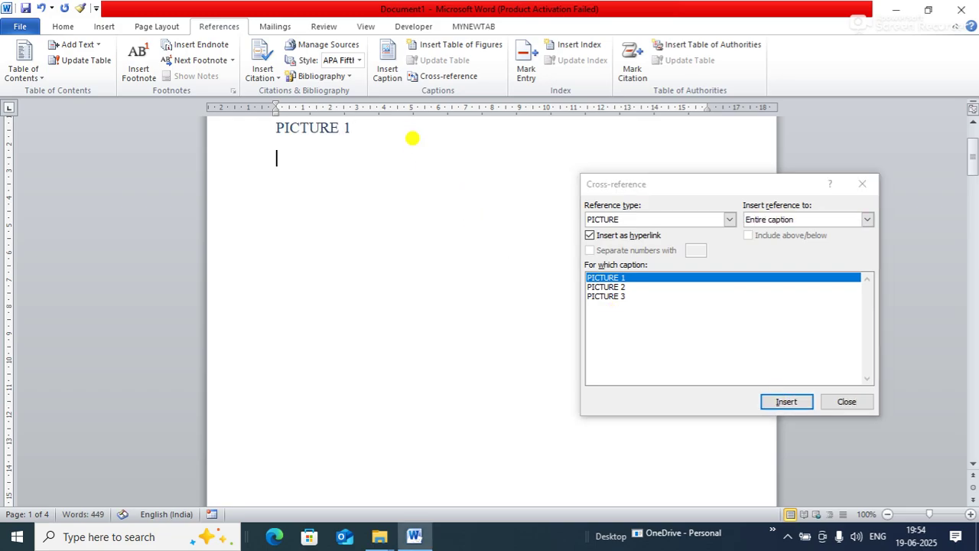
click(600, 287)
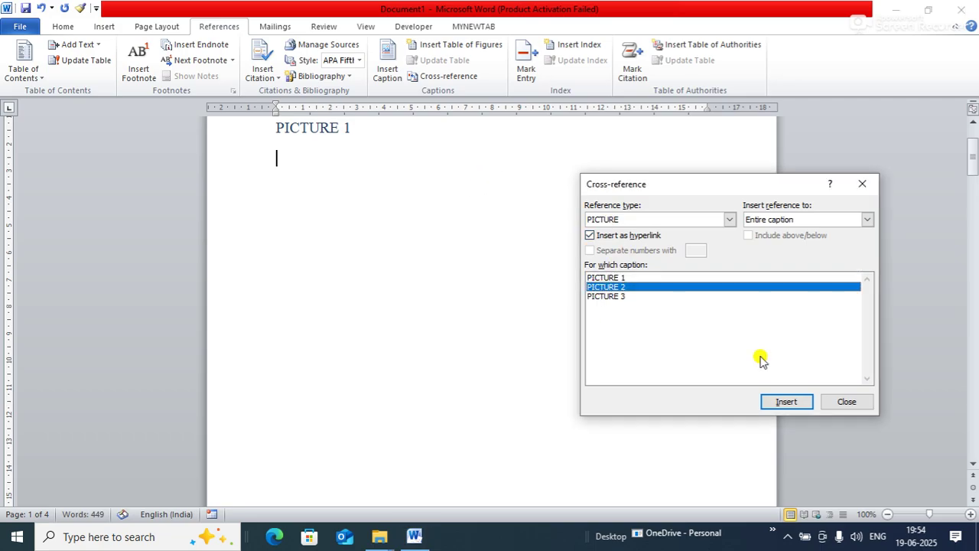
click(780, 401)
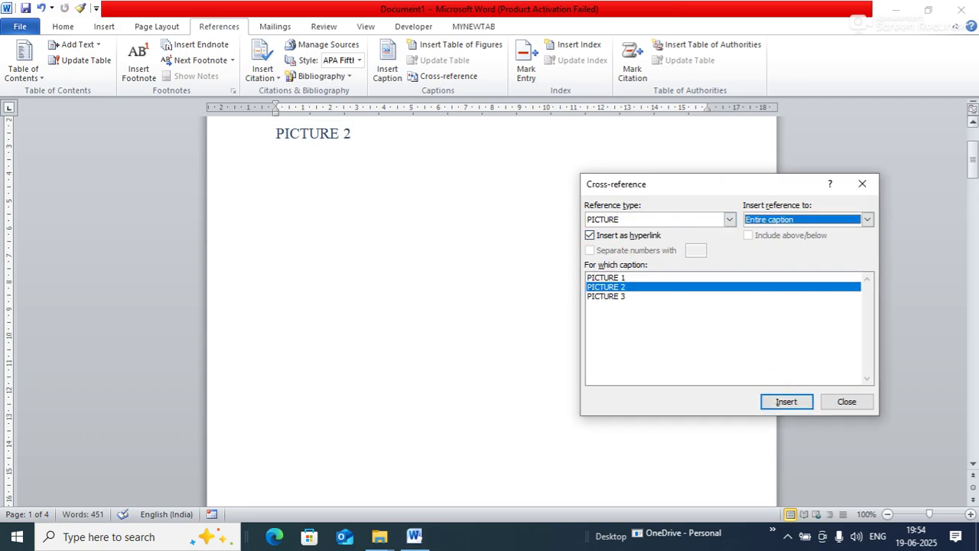
drag(972, 158, 972, 148)
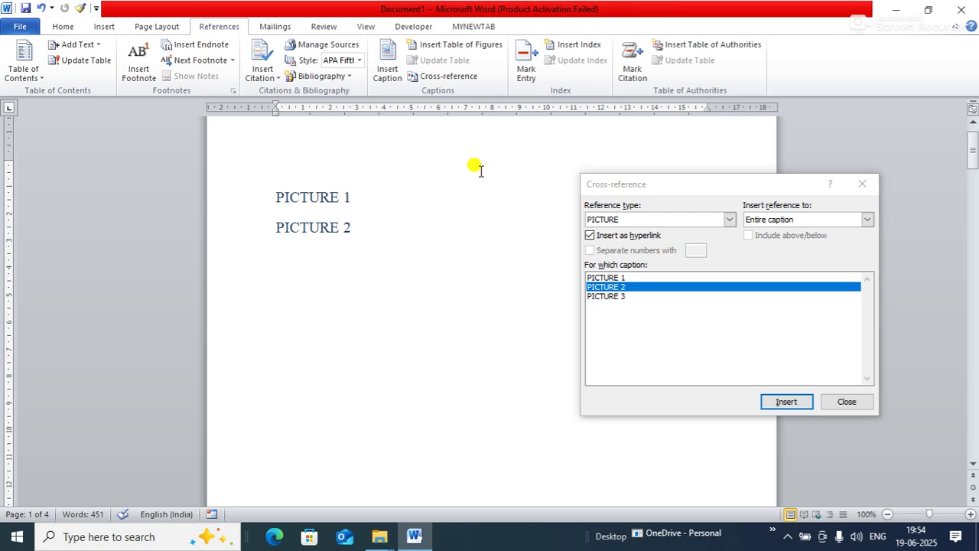
click(609, 300)
click(781, 401)
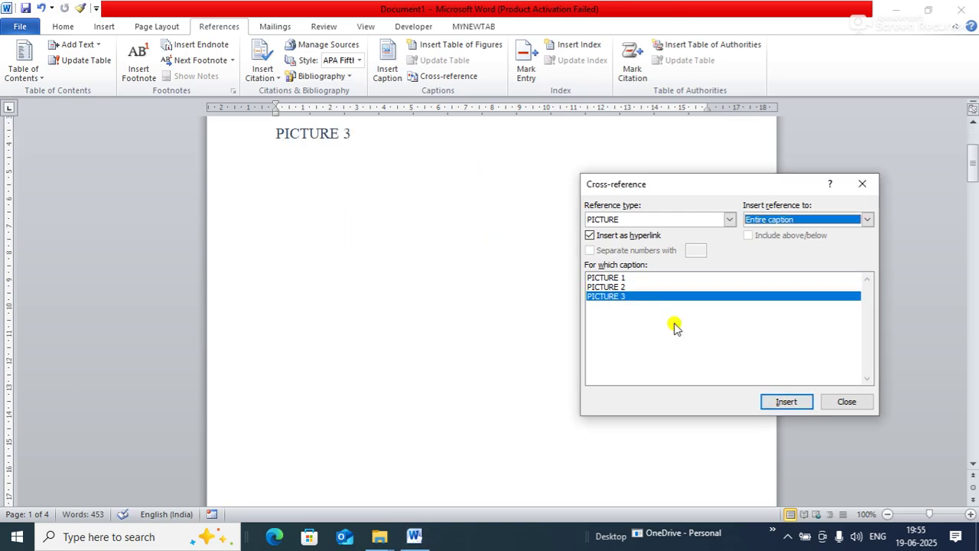
- Switch the reference type to Table and insert an entire-caption cross-reference to Table 1 on a new line below PICTURE 3
click(434, 134)
key(Return)
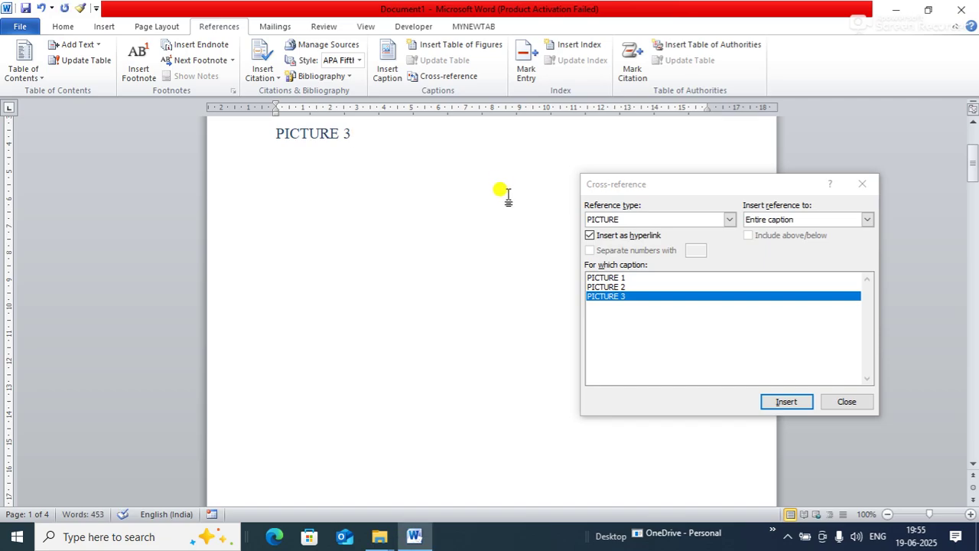
click(729, 220)
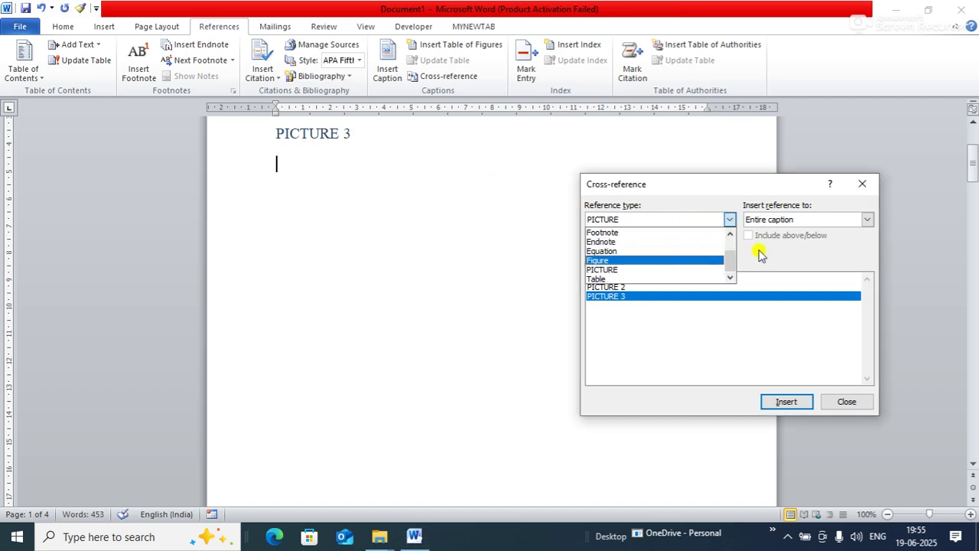
click(656, 279)
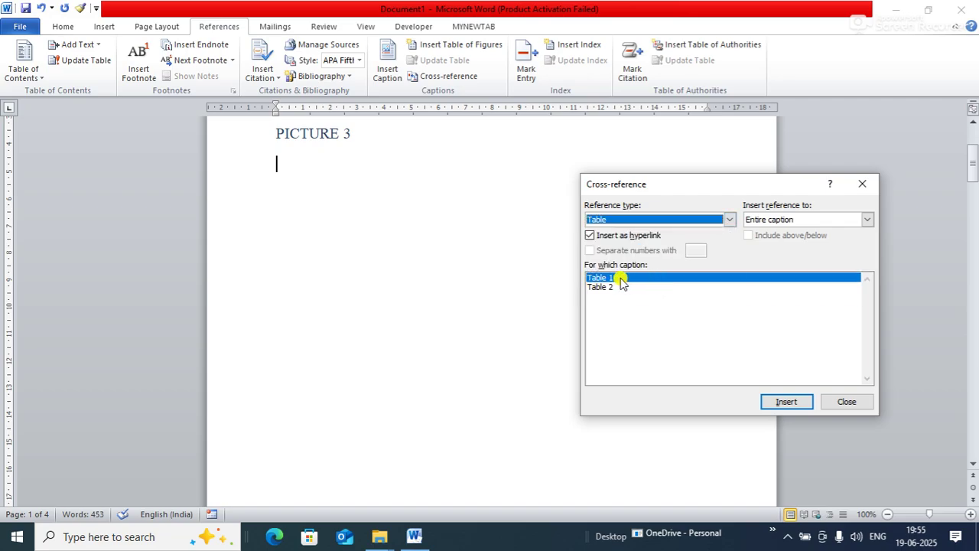
click(621, 278)
click(782, 403)
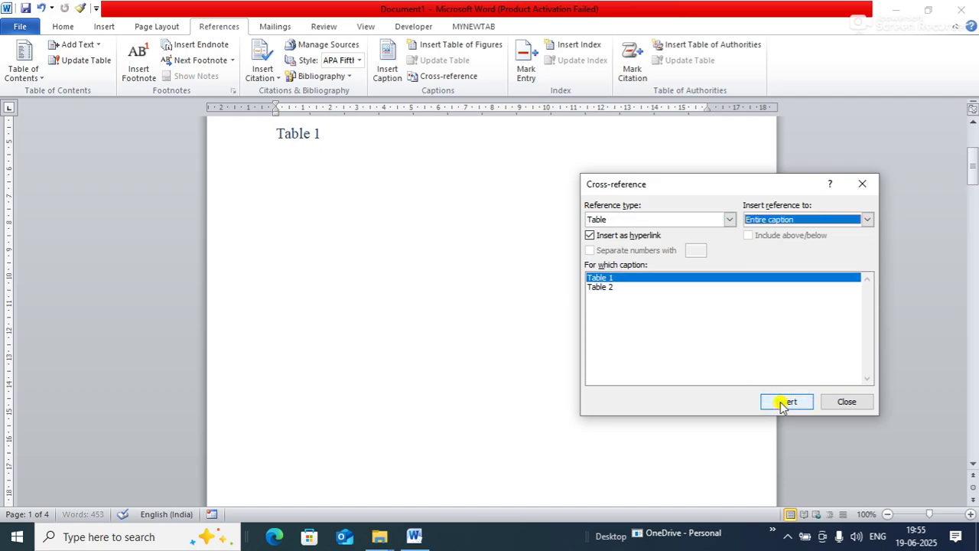
- Insert an entire-caption cross-reference to Table 2 on a new line below Table 1 and close the Cross-reference dialog
click(376, 140)
key(Return)
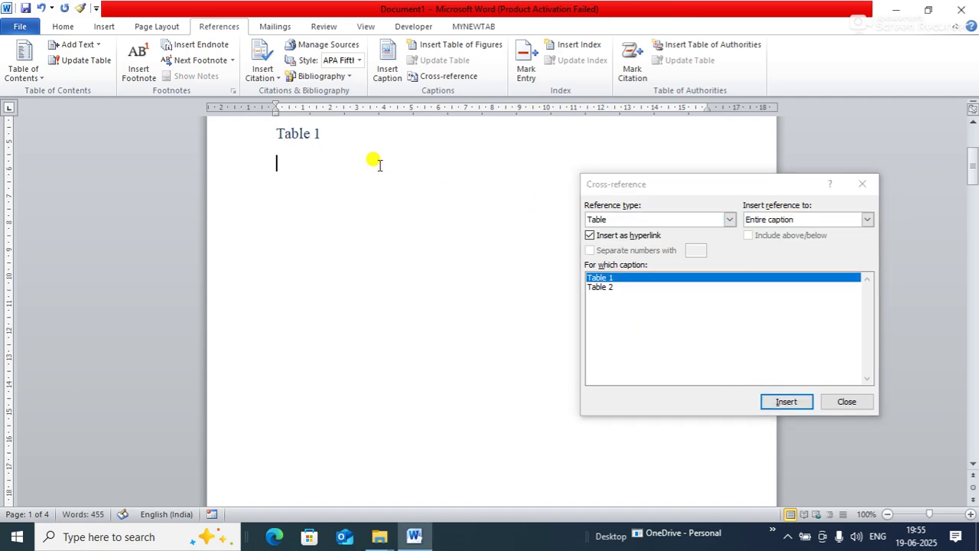
click(603, 286)
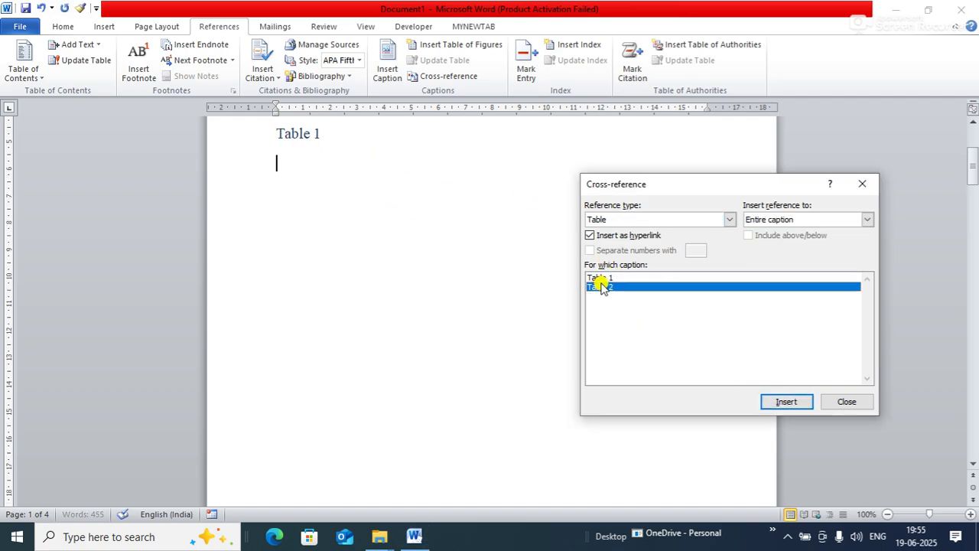
click(785, 404)
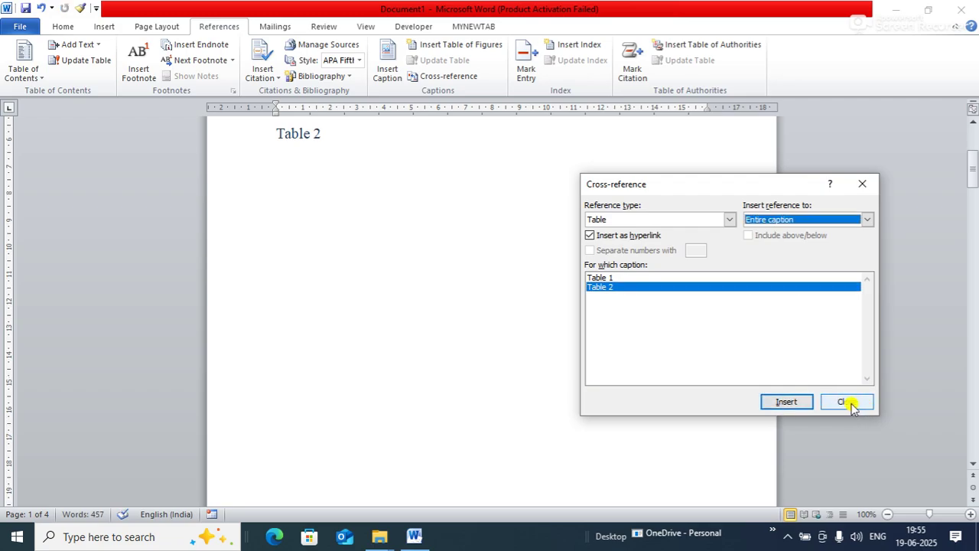
click(848, 402)
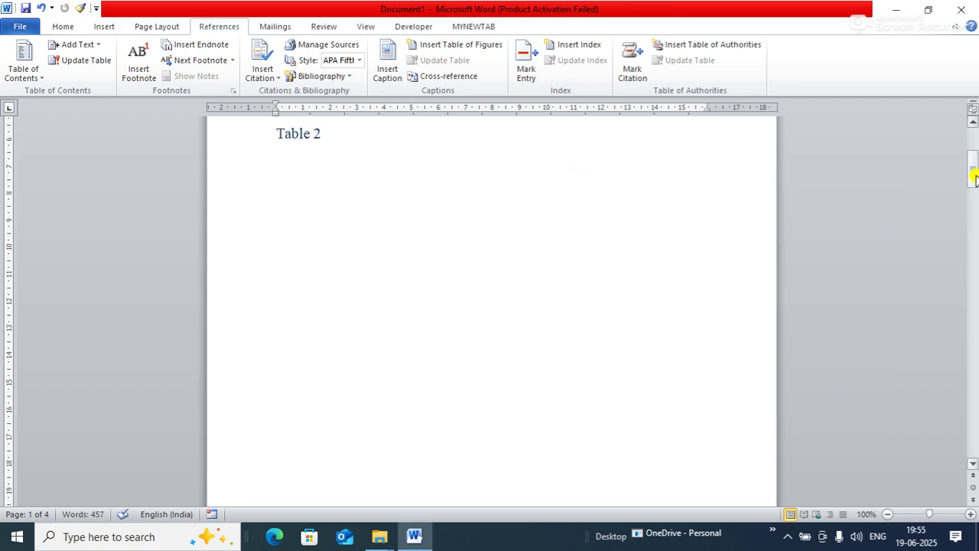
drag(973, 180, 956, 130)
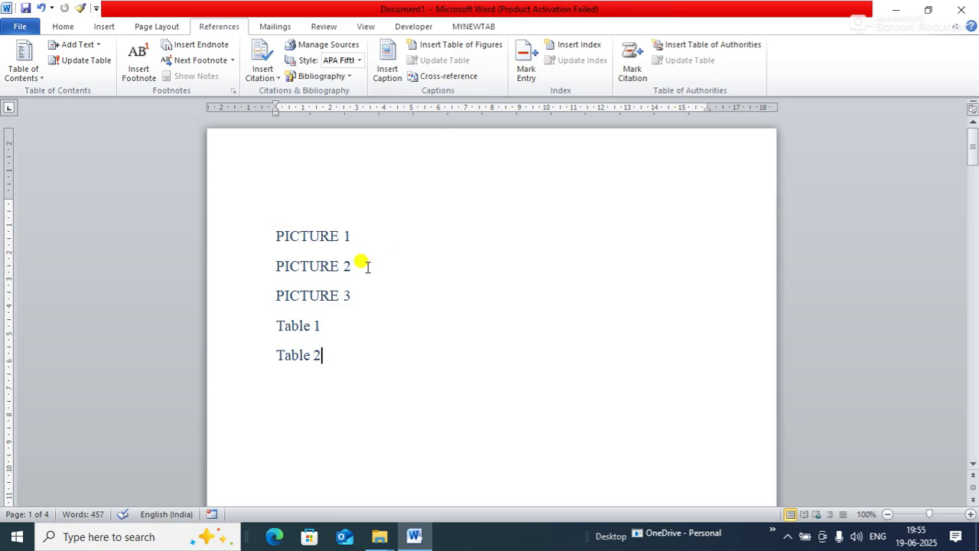
- Follow the PICTURE 1, Table 1 and PICTURE 2 cross-references to their captions, returning to the first page each time, and select all five references
ctrl+click(306, 238)
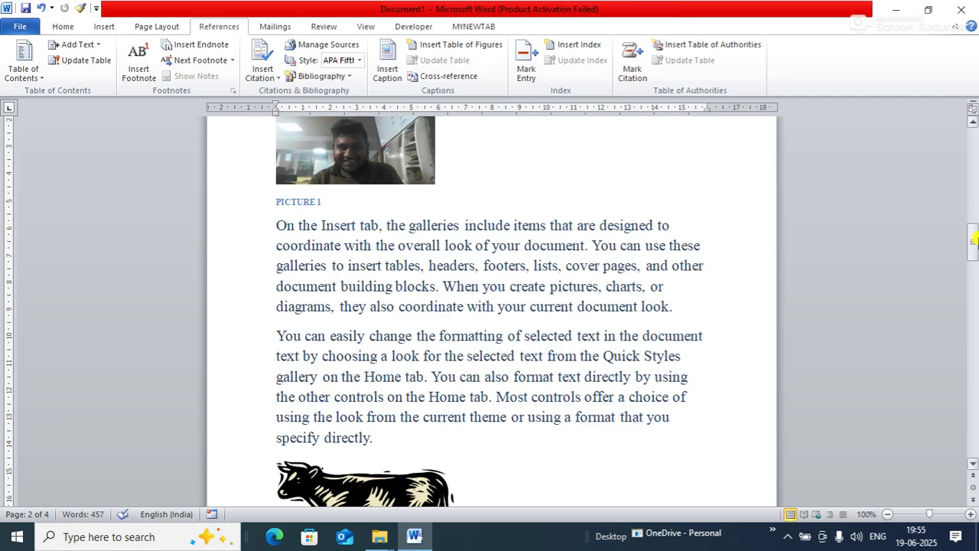
drag(971, 238, 918, 81)
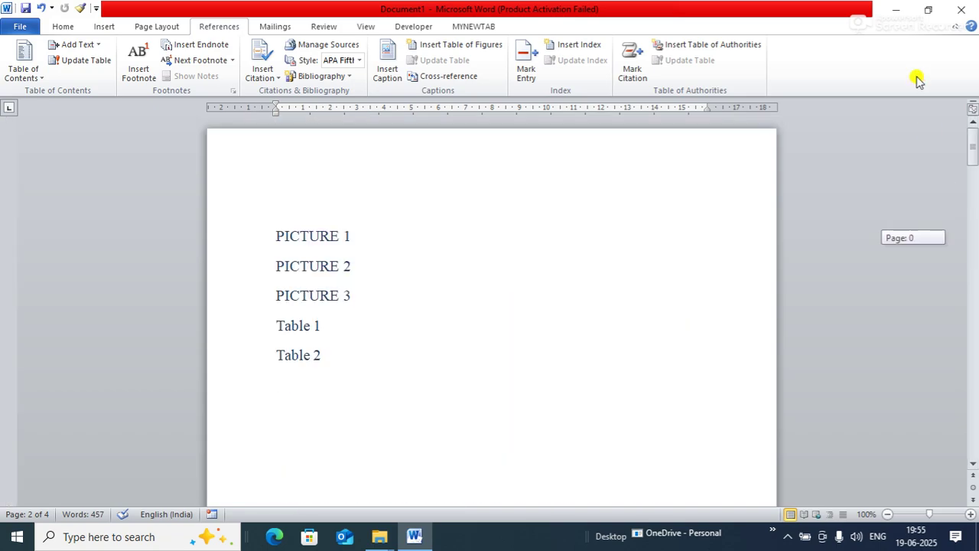
ctrl+click(305, 334)
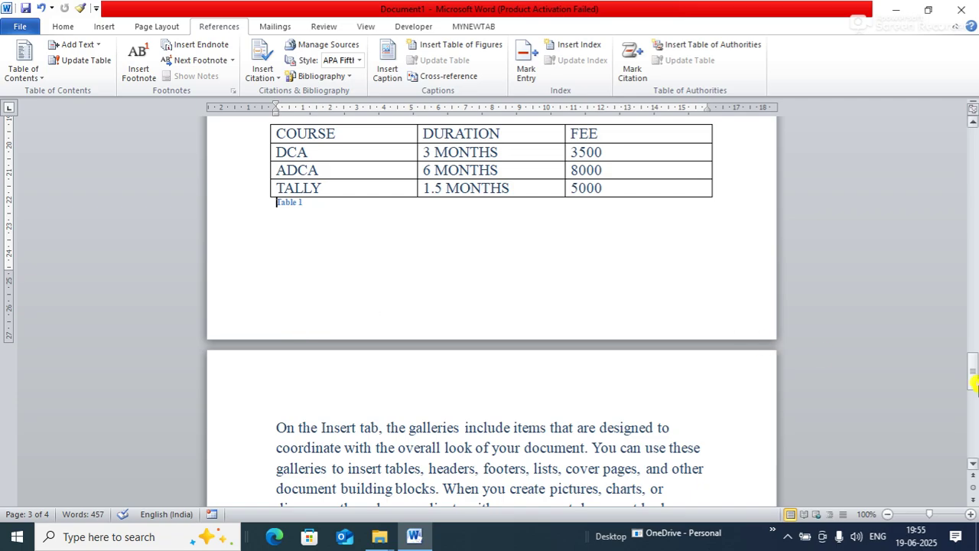
drag(972, 374, 887, 37)
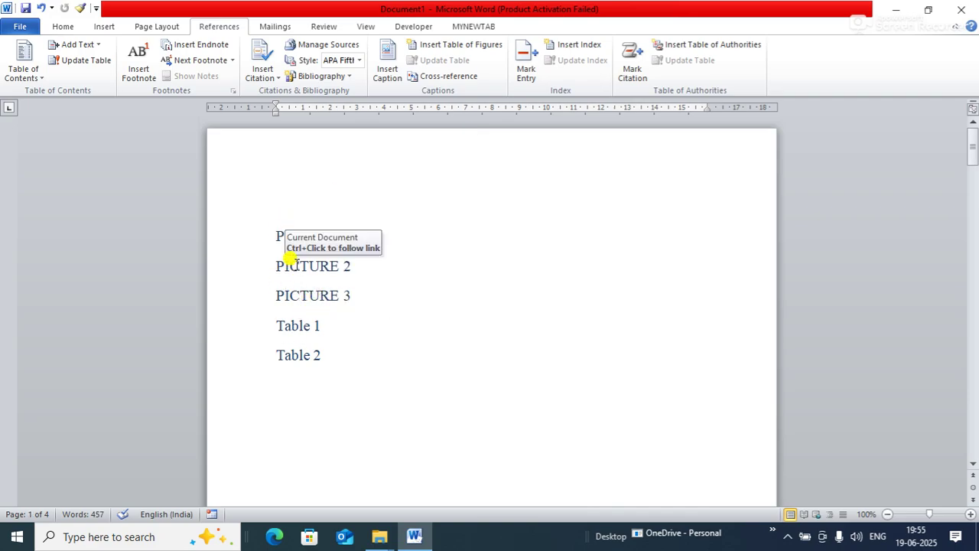
ctrl+click(295, 263)
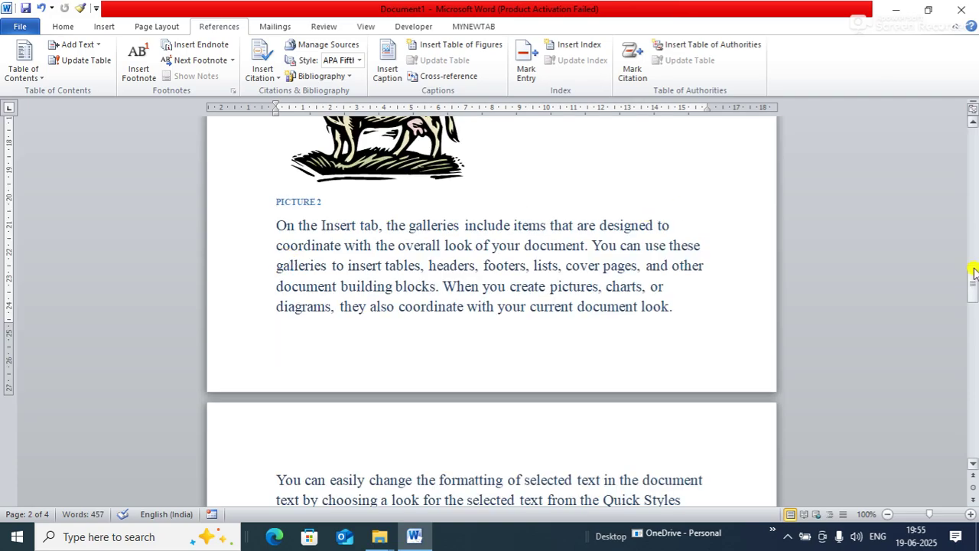
drag(972, 273, 944, 120)
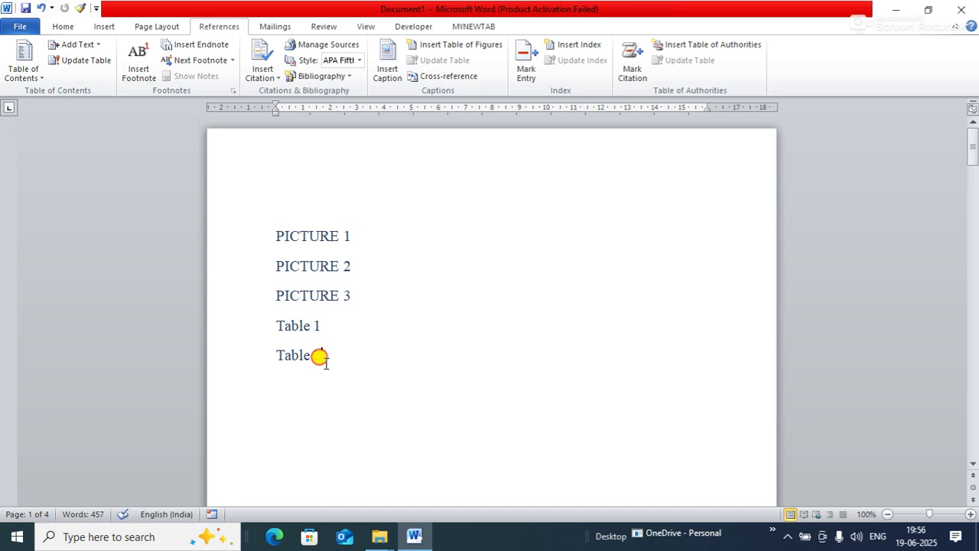
drag(321, 356, 250, 238)
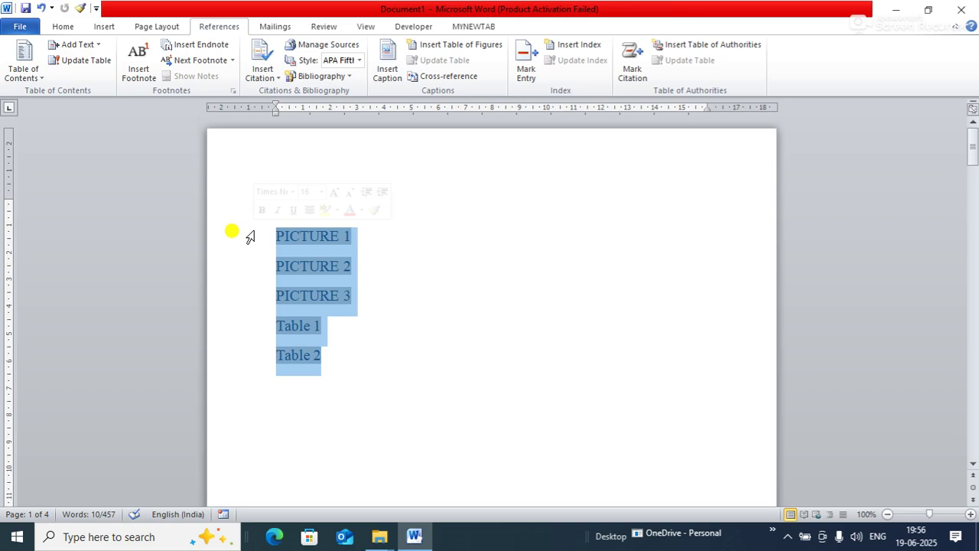
- Display the mail merge commands, minimize the document, and open Google Chrome with the hubnet 2025 profile in a maximized window
click(260, 28)
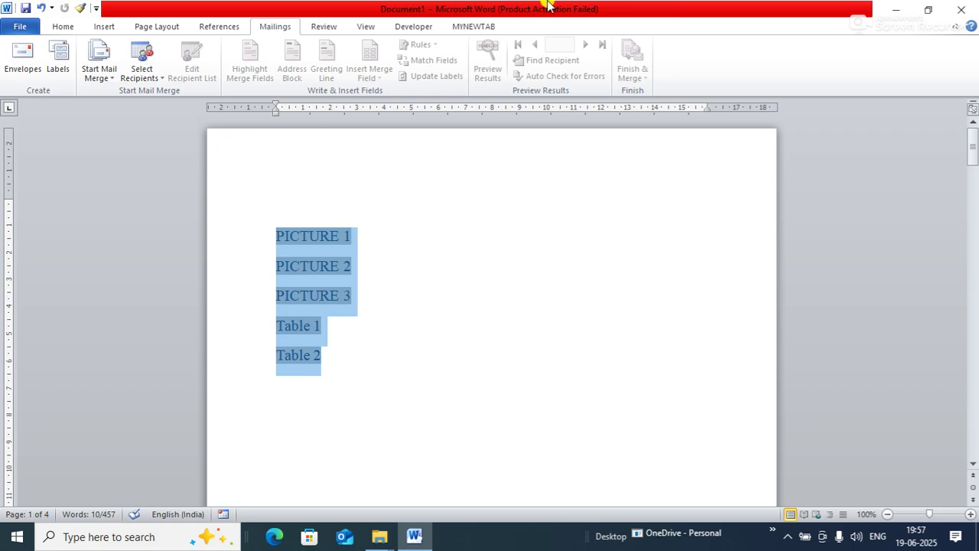
click(895, 9)
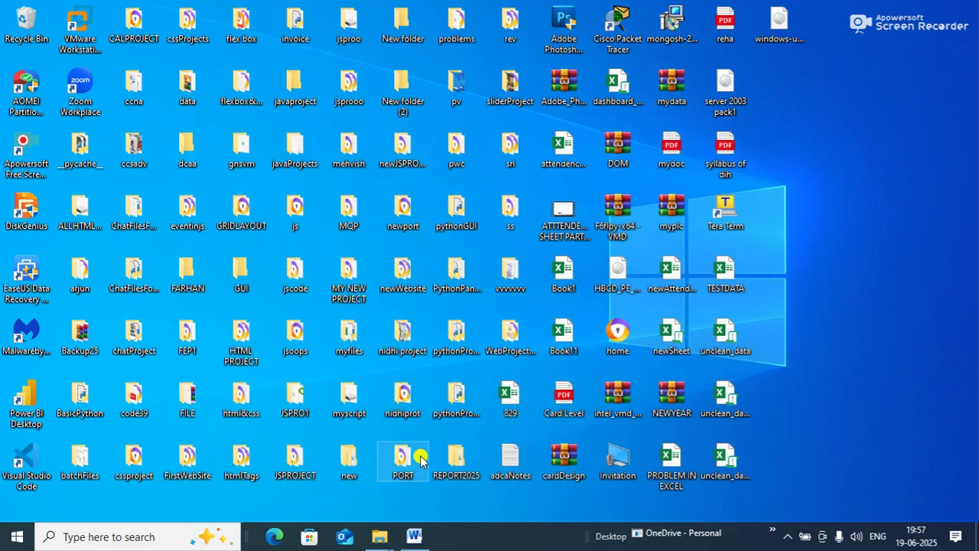
key(super)
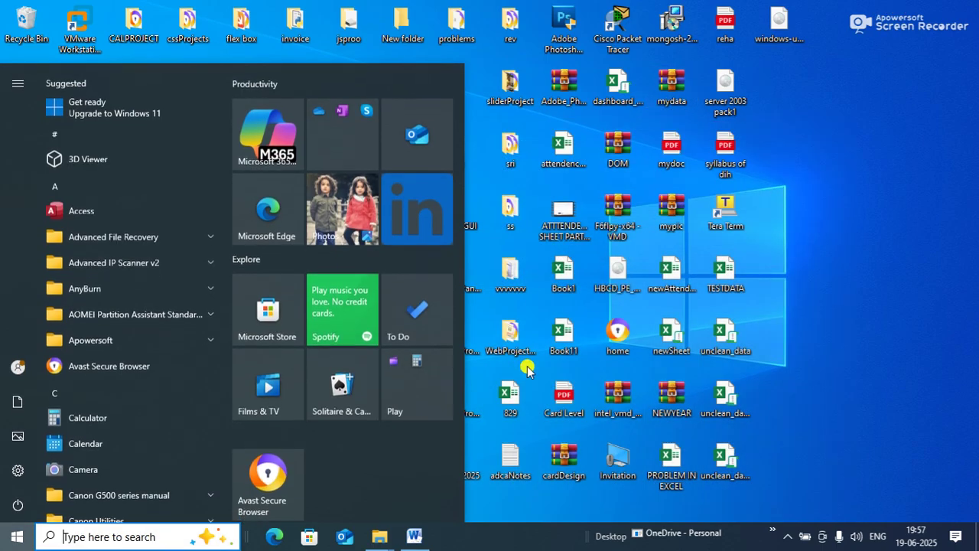
text(GOO)
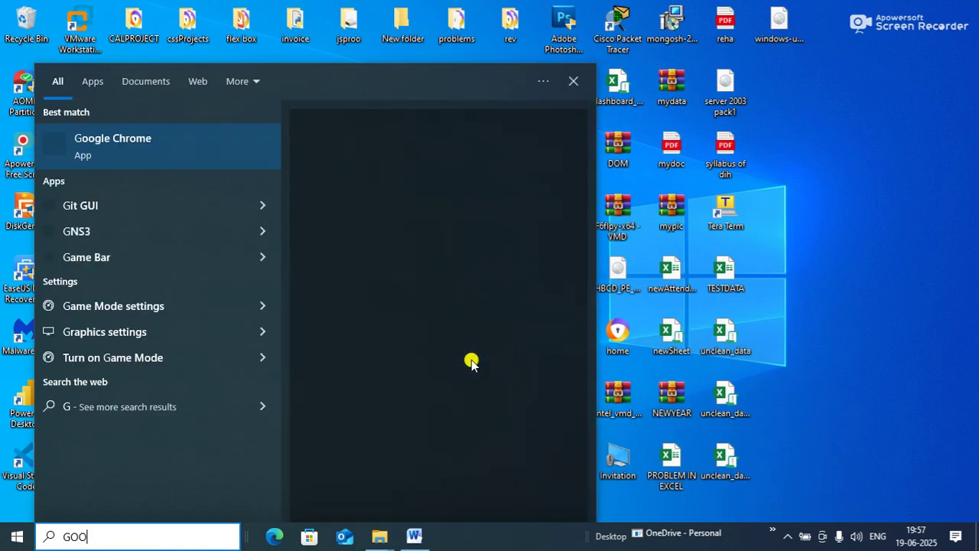
click(65, 156)
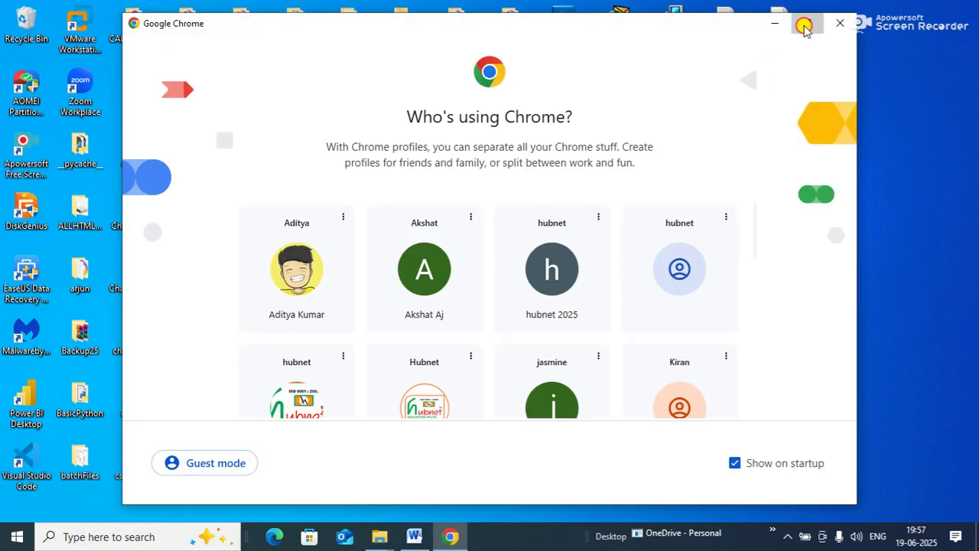
click(803, 26)
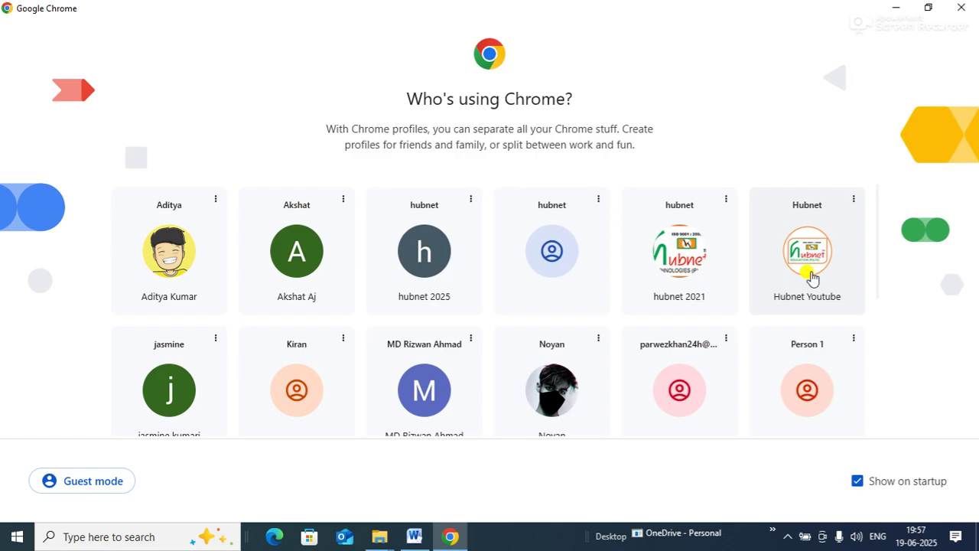
click(425, 252)
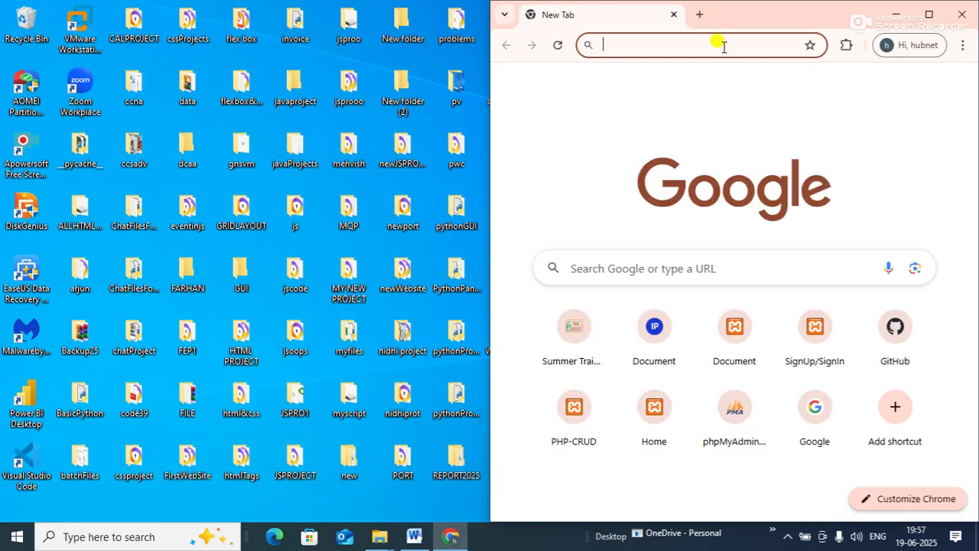
click(928, 16)
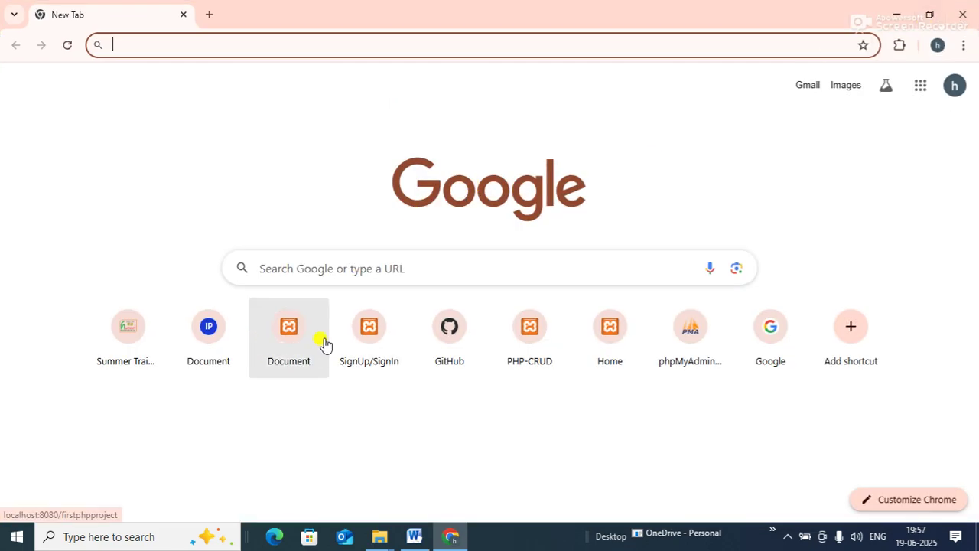
- Open the Summer Training shortcut on hubnettech.net and go to the student marksheet lookup page
click(338, 266)
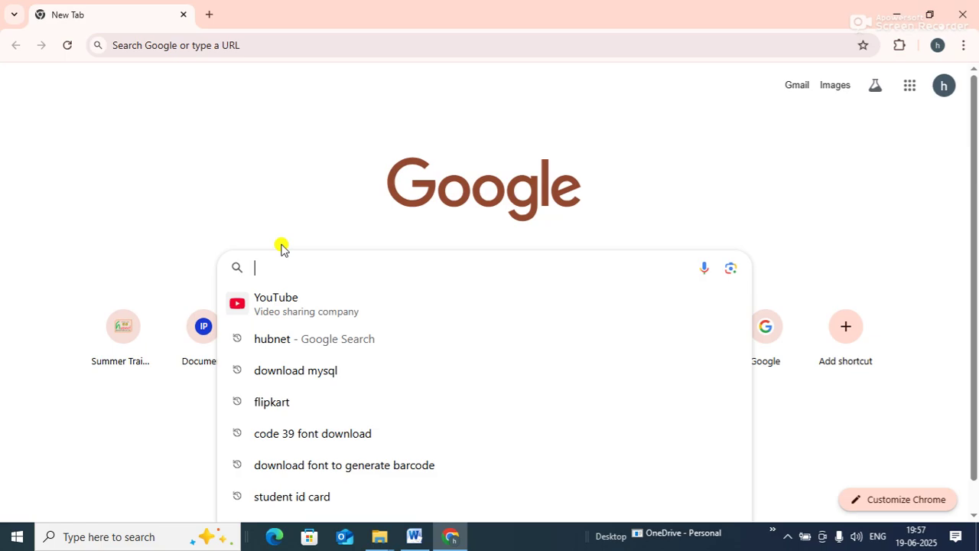
click(126, 321)
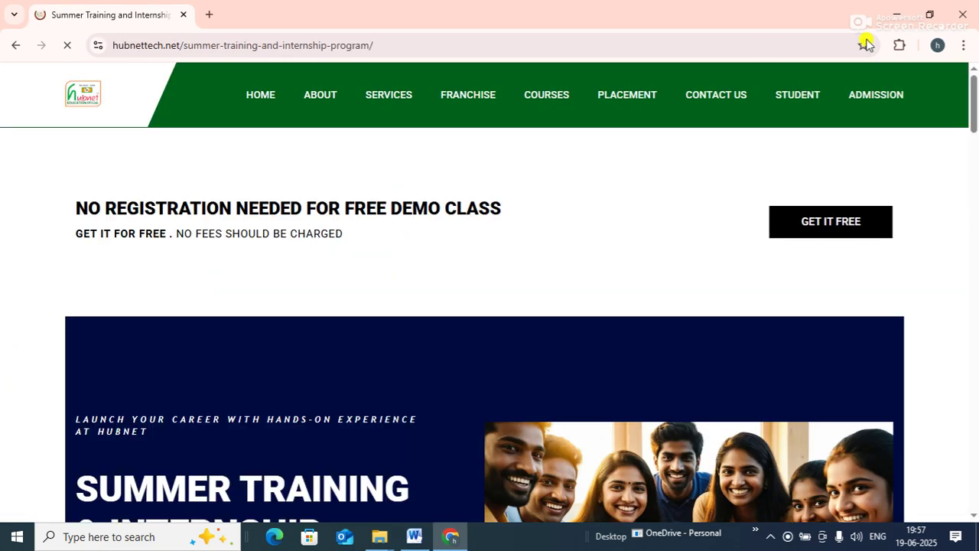
mouse_move(788, 95)
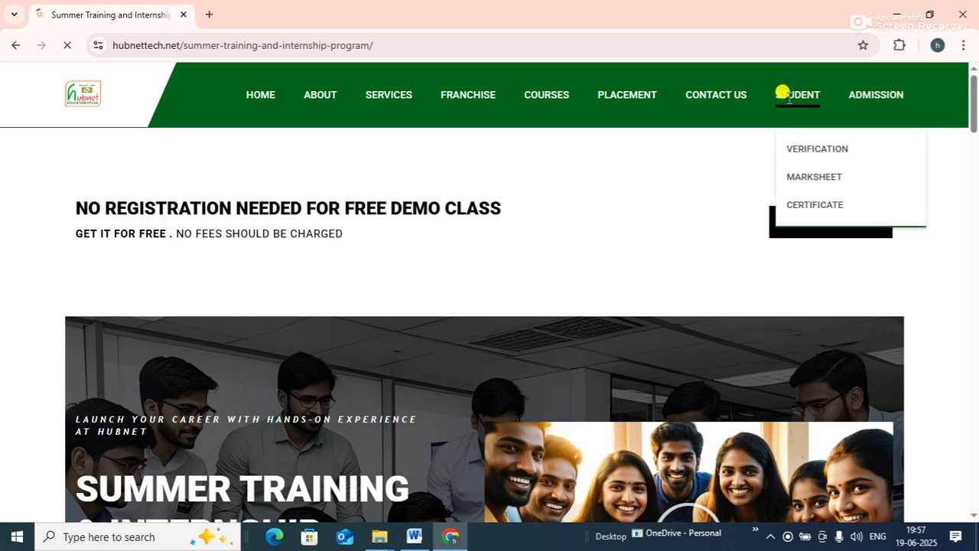
click(803, 179)
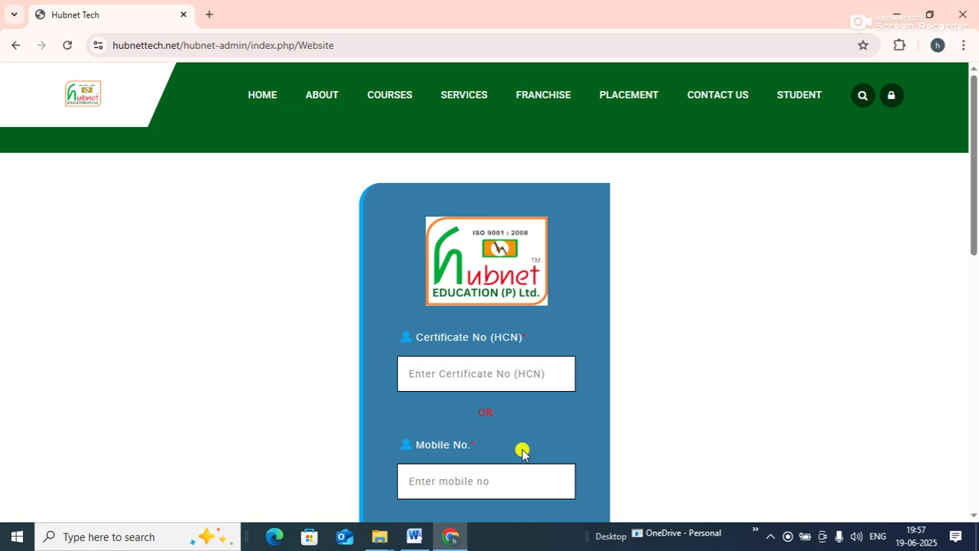
- Fill in the student's mobile number on the marksheet form and request the result
click(464, 477)
click(504, 442)
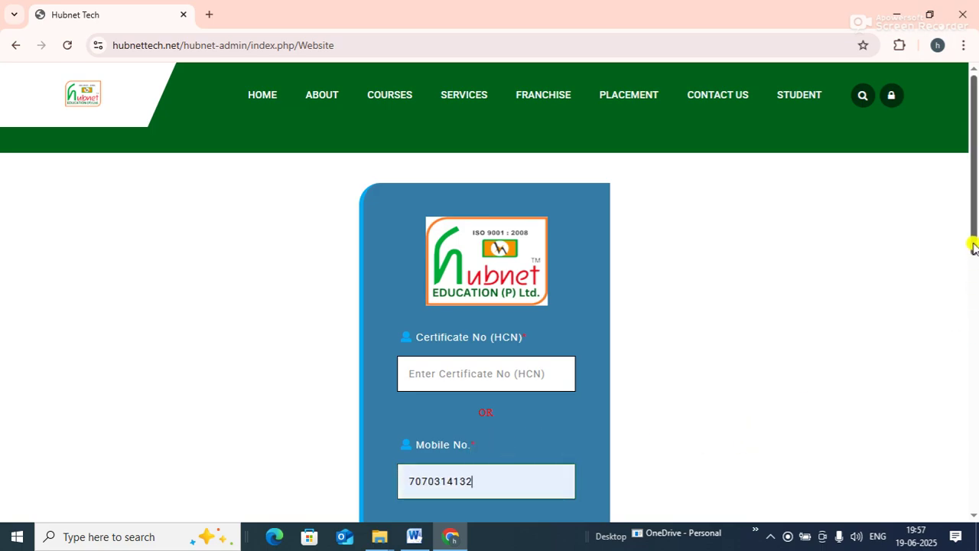
drag(974, 244, 974, 304)
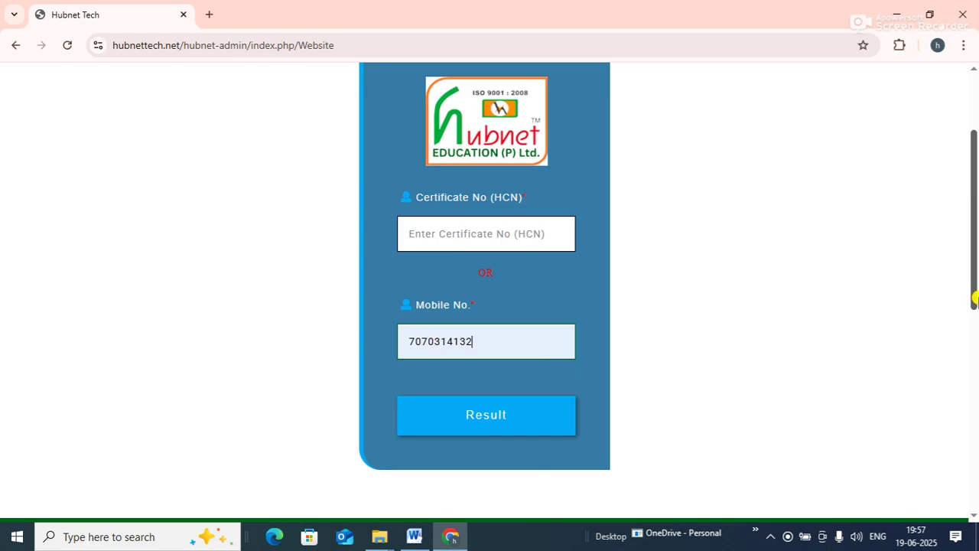
click(508, 423)
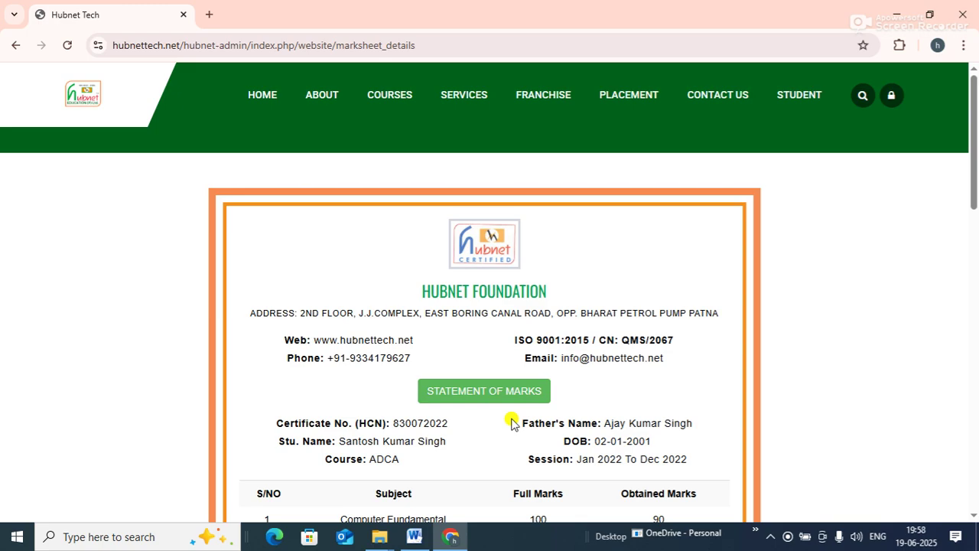
- Examine the statement of marks from the student details to the grade, with the page zoomed out to 50%
drag(972, 186, 934, 217)
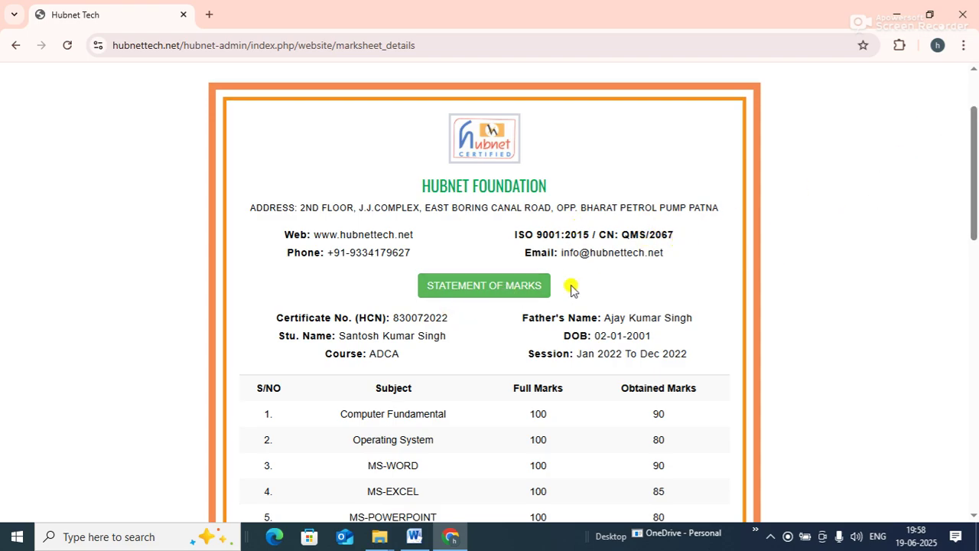
drag(974, 173, 932, 185)
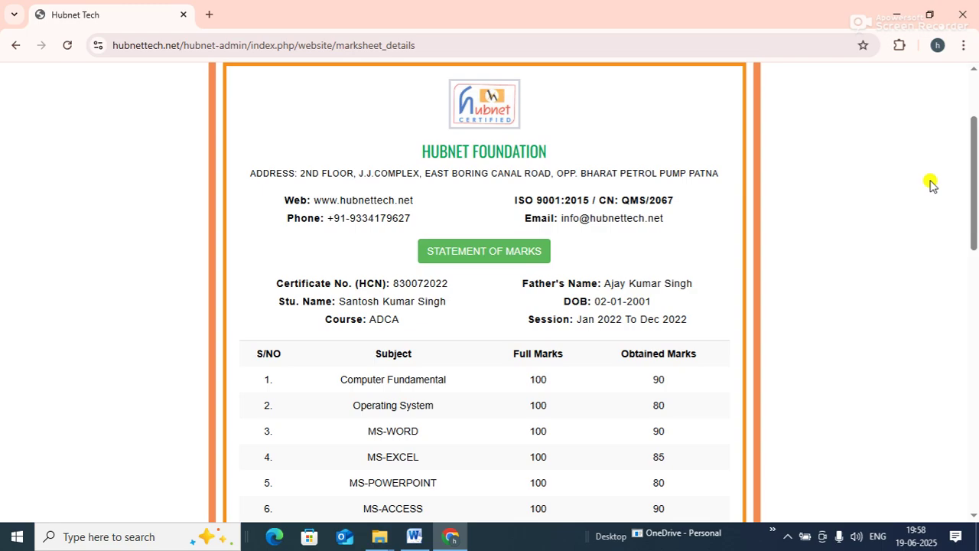
key(ctrl+minus)
key(ctrl+minus)
key(ctrl+minus)
key(ctrl+minus)
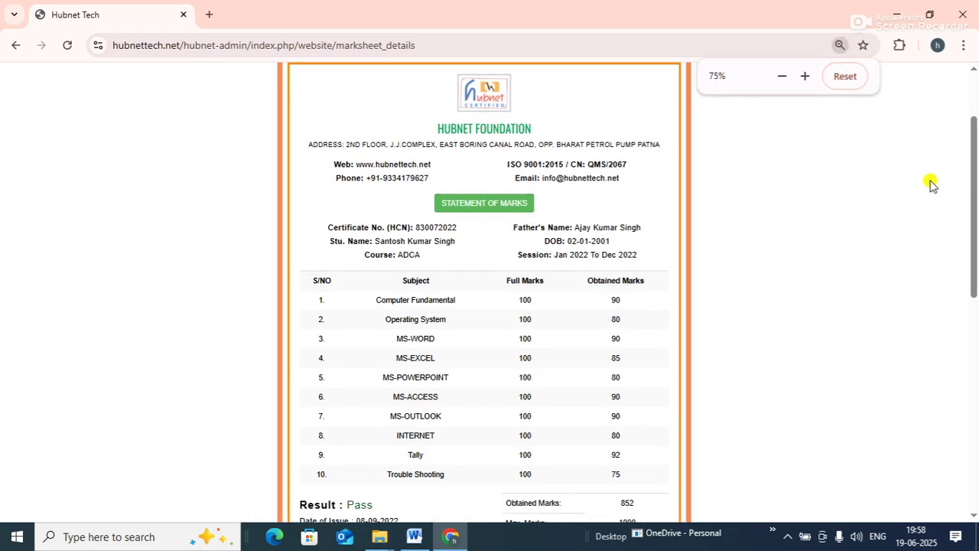
key(ctrl+minus)
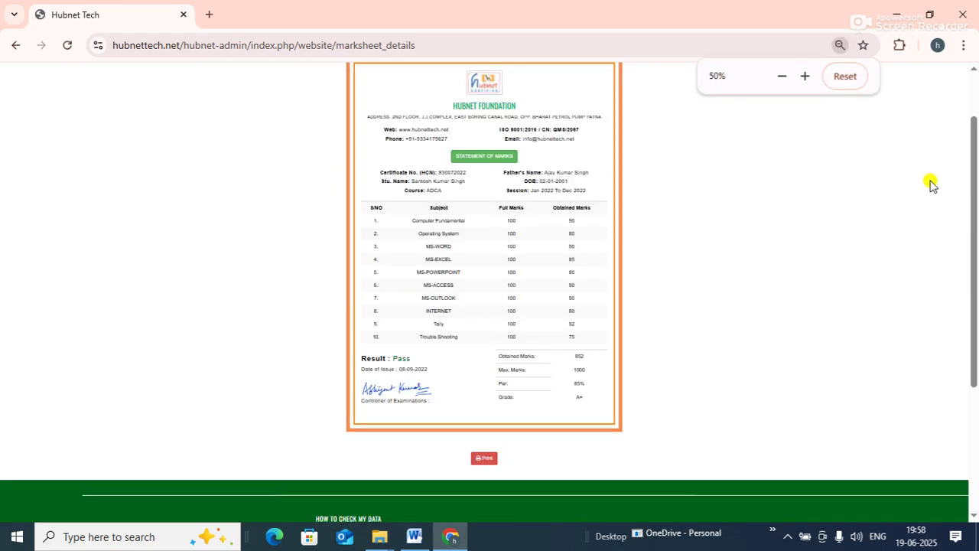
drag(968, 158, 969, 145)
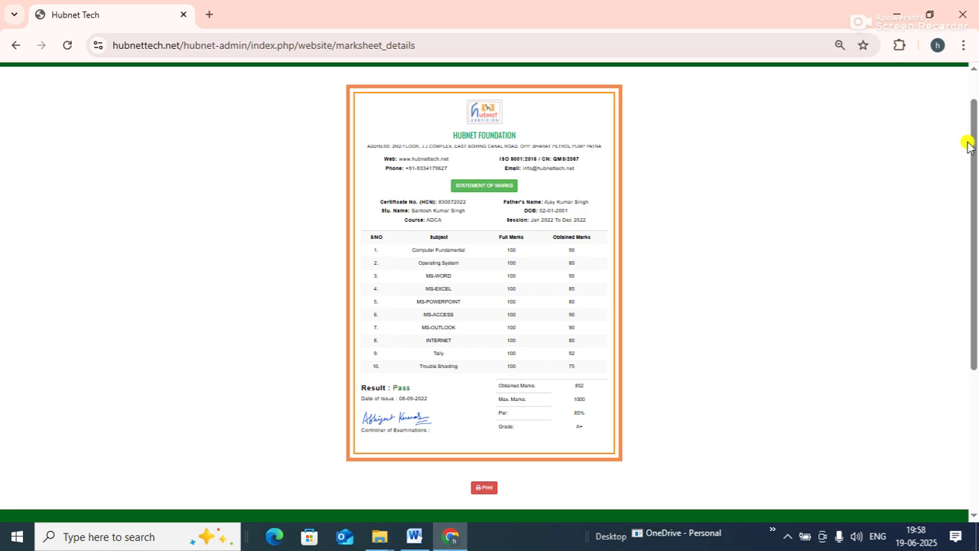
key(ctrl+plus)
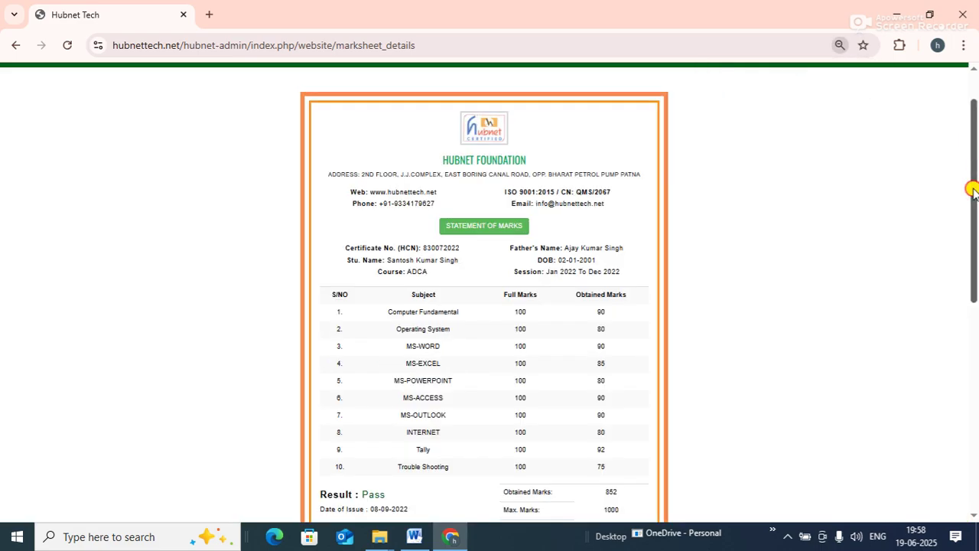
drag(972, 194, 975, 214)
key(ctrl+minus)
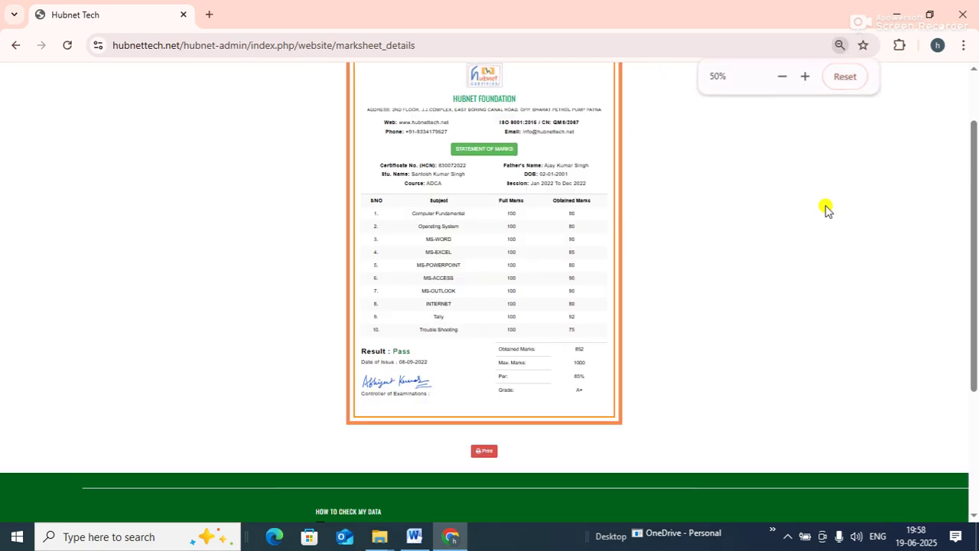
scroll(973, 201, up, 1)
drag(972, 200, 969, 199)
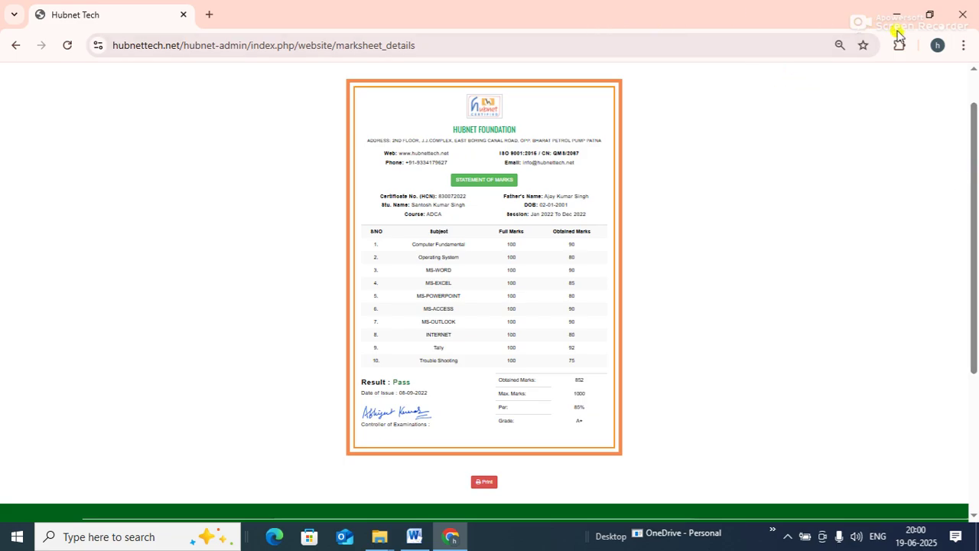
- Close the browser, switch back to the Word document and display its reviewing commands
click(965, 15)
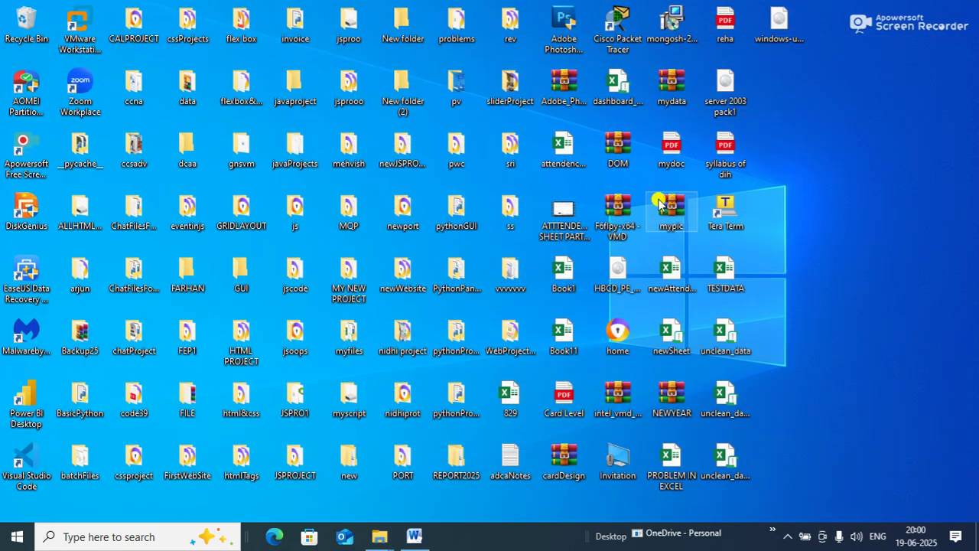
click(414, 536)
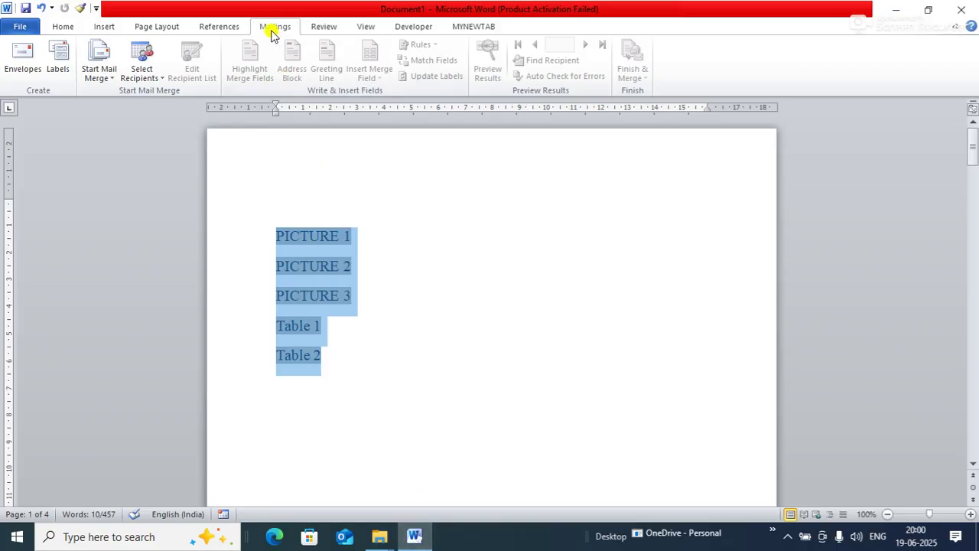
click(334, 33)
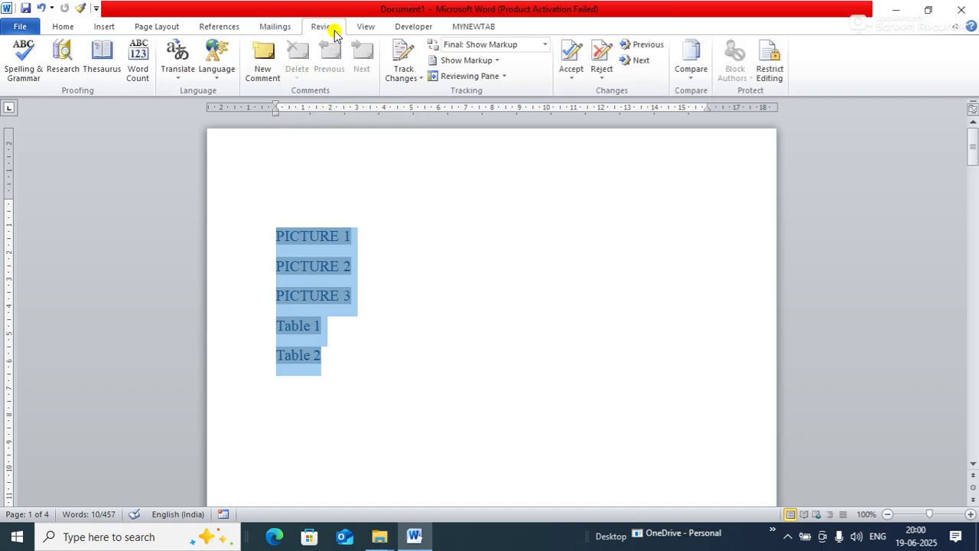
click(363, 26)
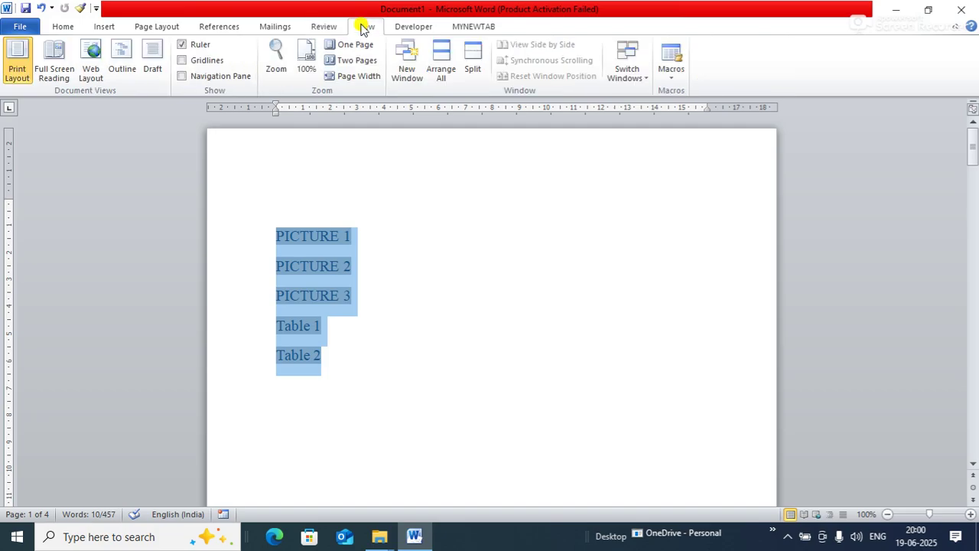
click(324, 26)
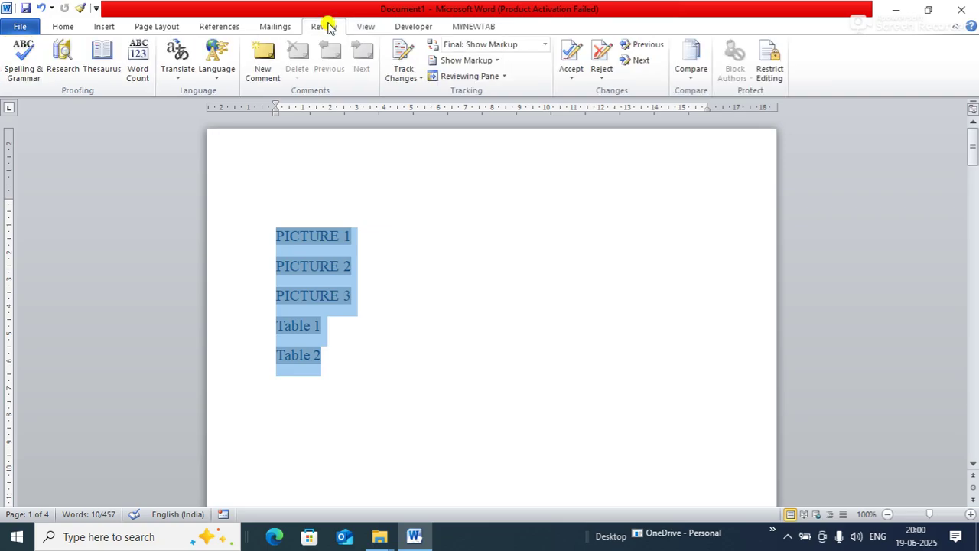